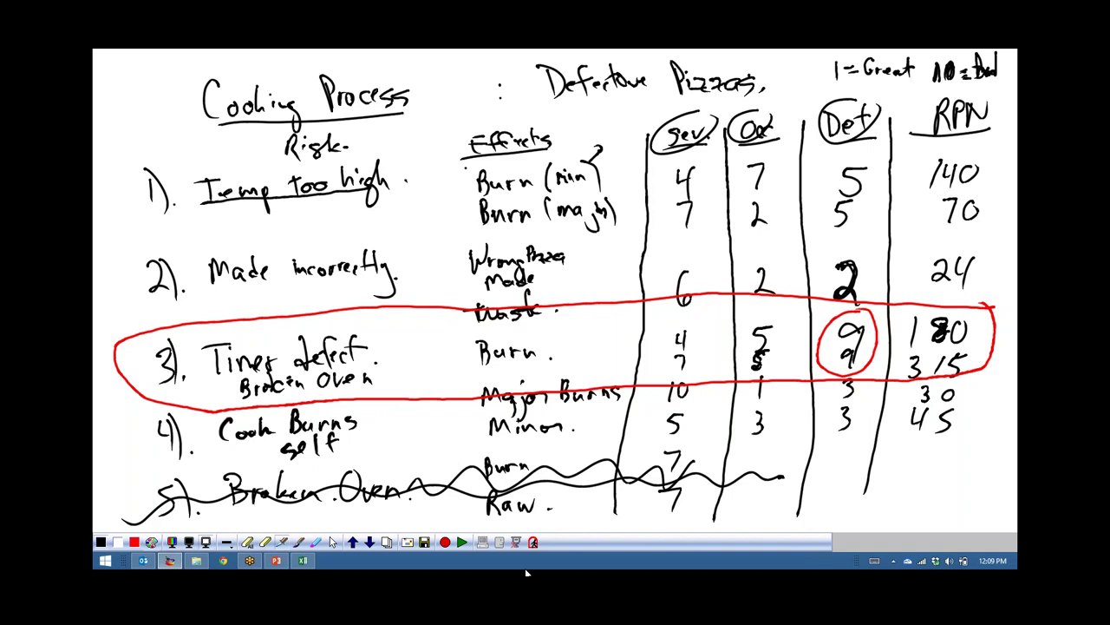
# - Switch to the FMEA.xls workbook in Excel and set the occurrence to 7 and the detection to 9 in row 5
pyautogui.click(330, 539)
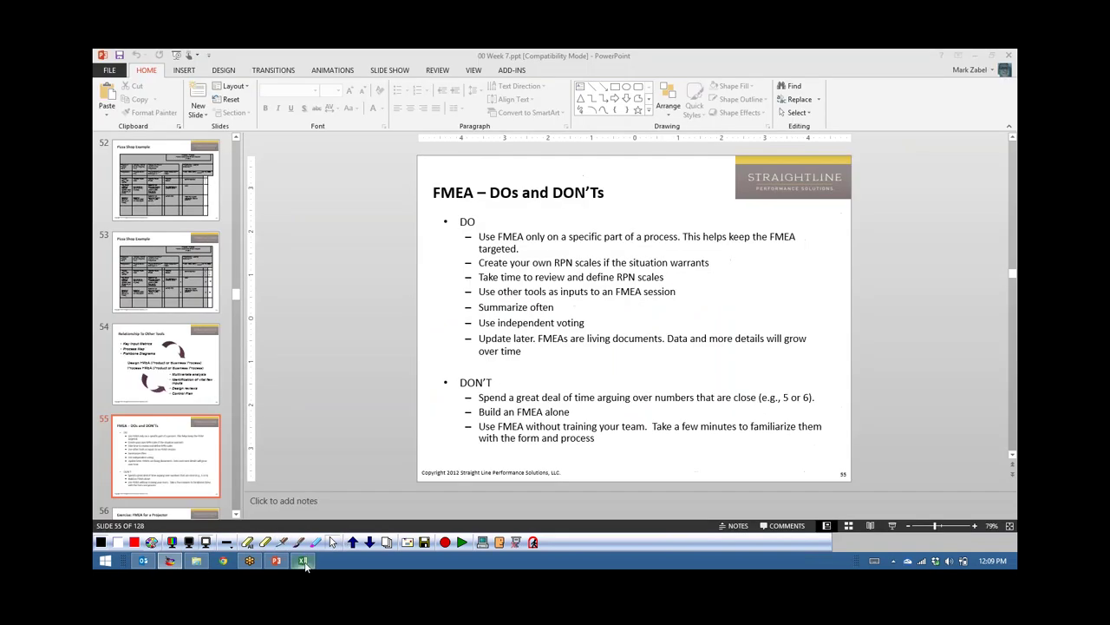
pyautogui.click(319, 564)
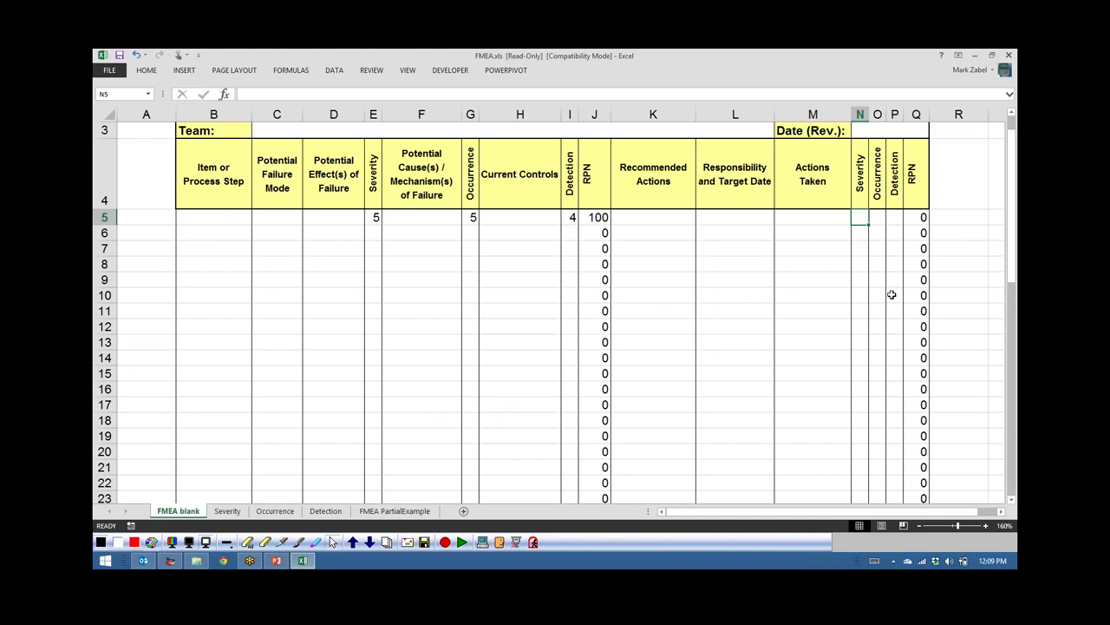
pyautogui.click(372, 217)
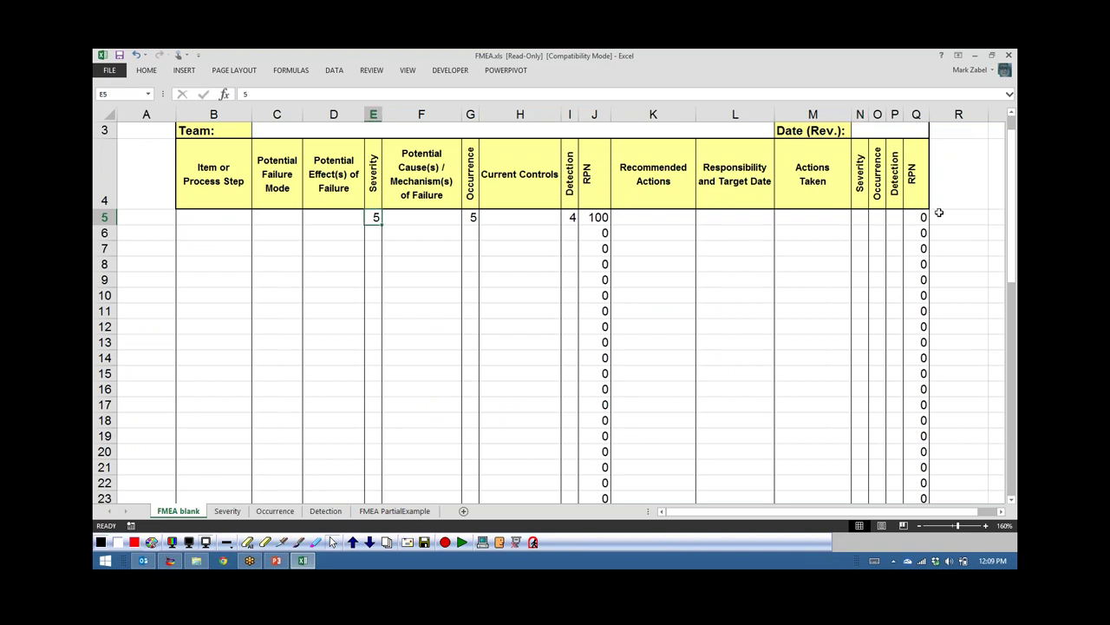
pyautogui.press('Right')
pyautogui.press('Right')
pyautogui.write('7')
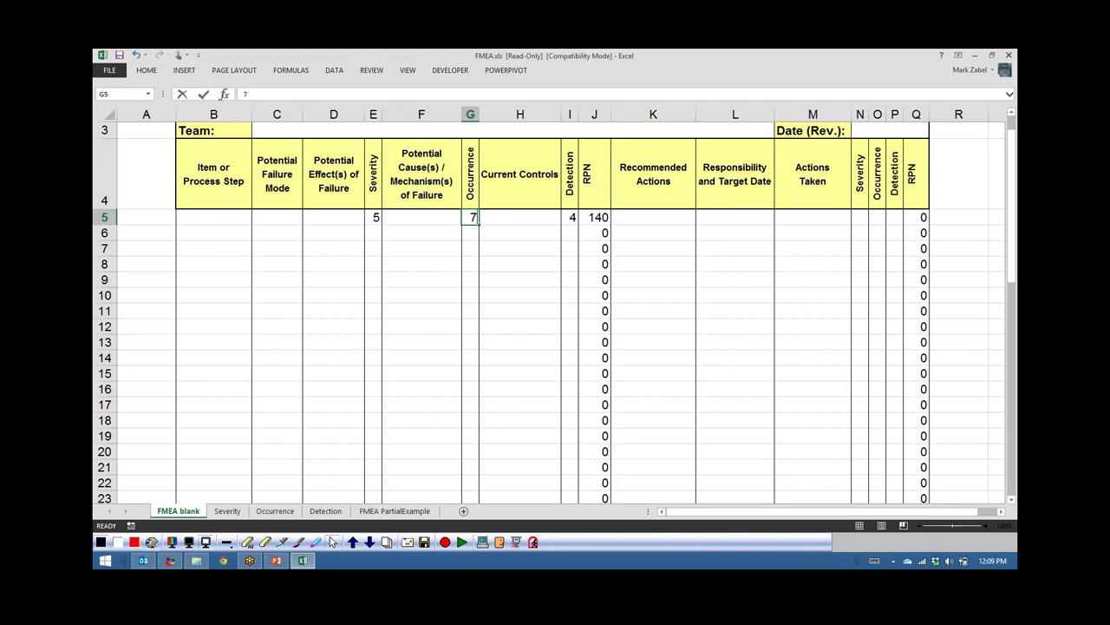
pyautogui.press('Right')
pyautogui.press('Right')
pyautogui.write('9')
pyautogui.press('Right')
# - Enter "Oven Broken" as the potential failure mode in row 5
pyautogui.press('Left')
pyautogui.press('Left')
pyautogui.press('Left')
pyautogui.press('Left')
pyautogui.press('Left')
pyautogui.press('Left')
pyautogui.press('Left')
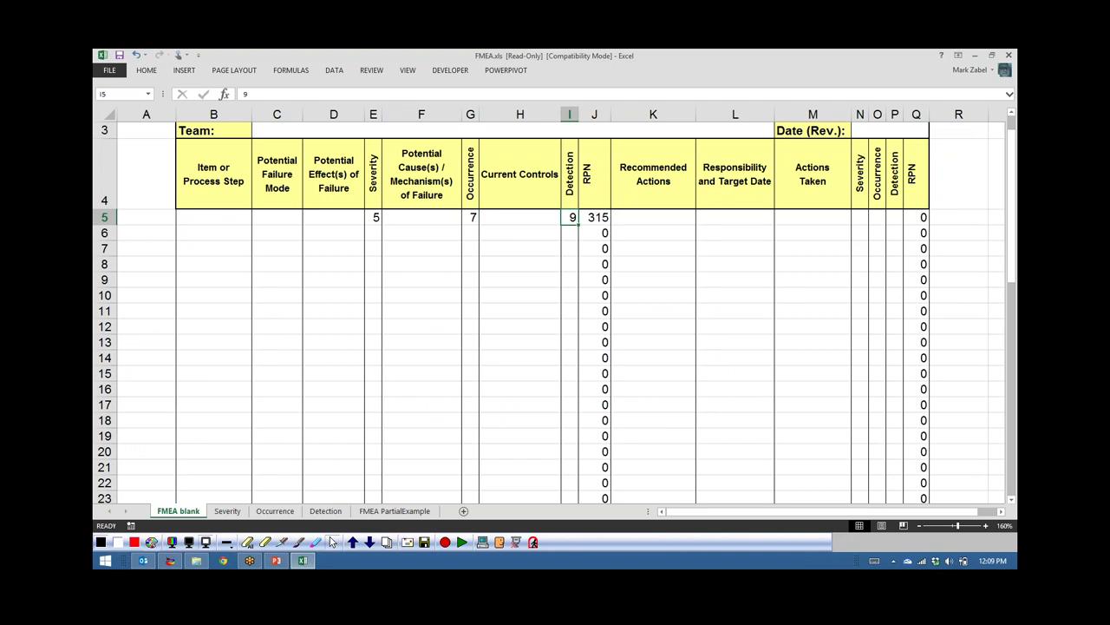
pyautogui.press('Left')
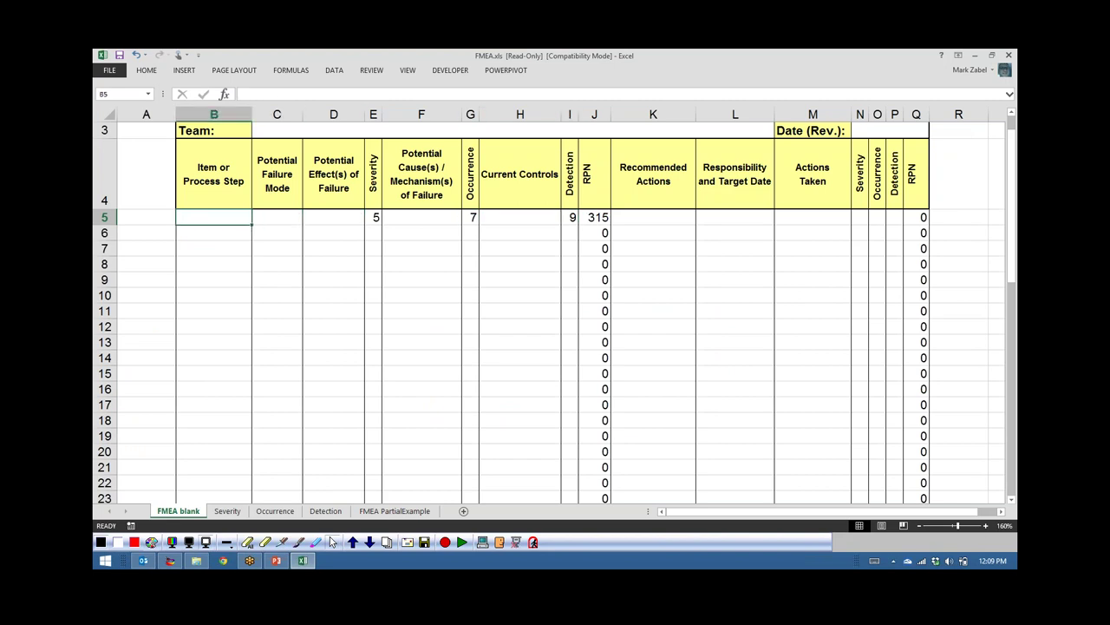
pyautogui.press('Right')
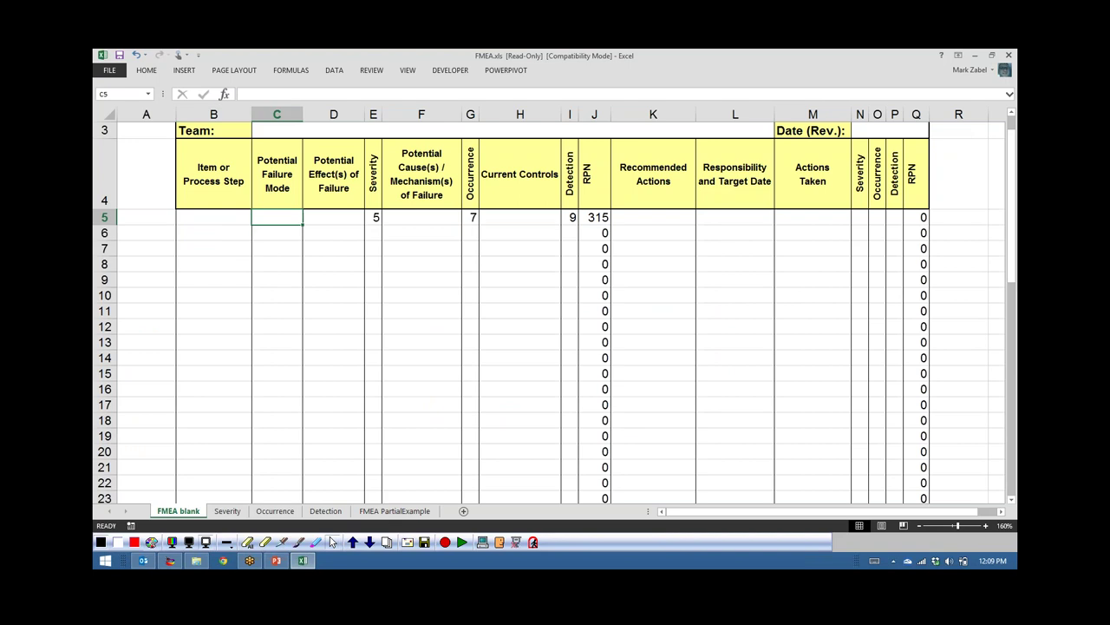
pyautogui.write('Oven ')
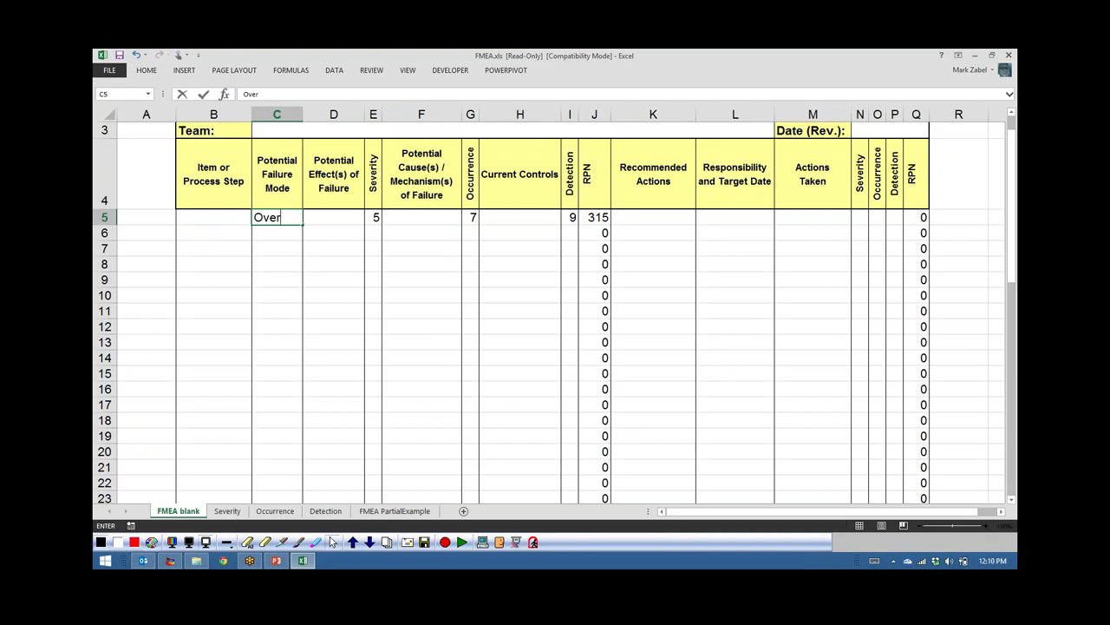
pyautogui.write('Broken')
pyautogui.press('Return')
# - Enter "Burn Pizza" as the potential effect of failure in row 5
pyautogui.press('Right')
pyautogui.press('Up')
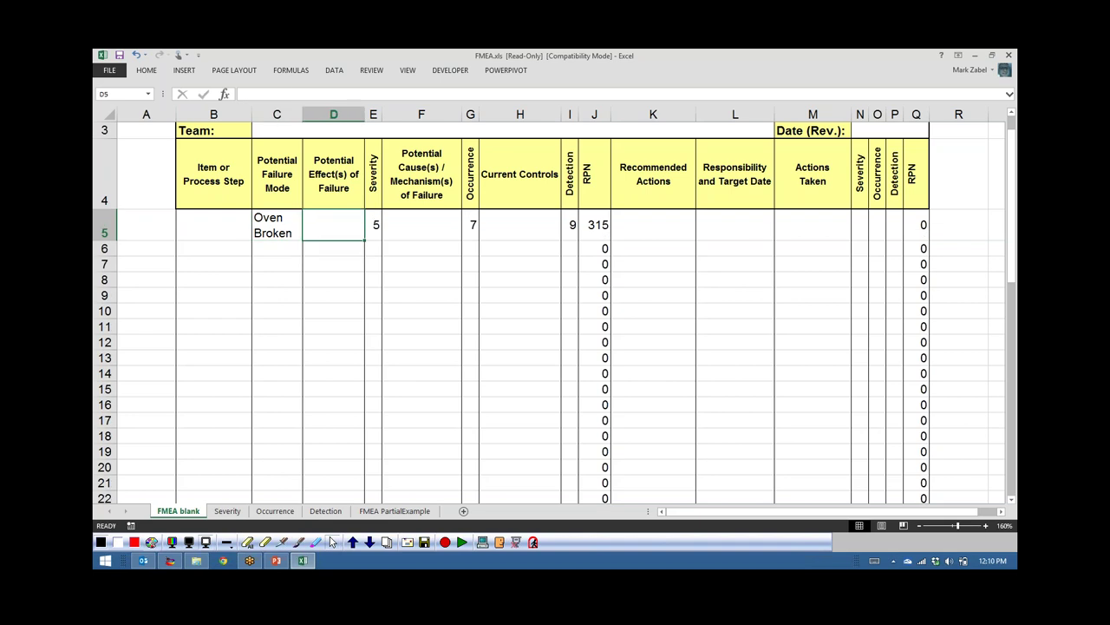
pyautogui.write('B')
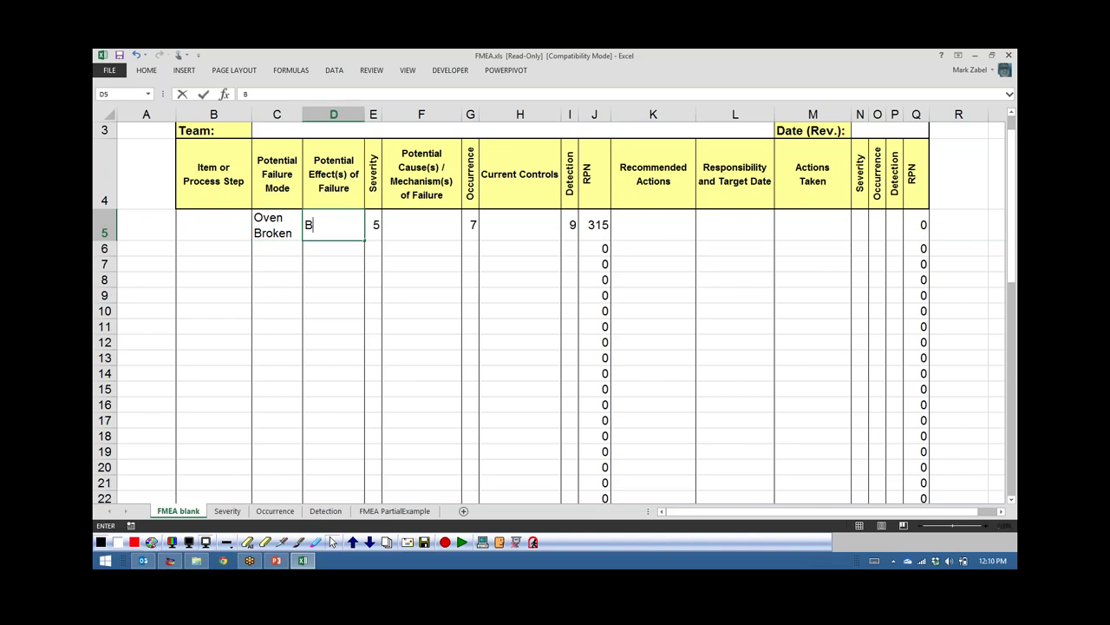
pyautogui.write('urn Pizza')
pyautogui.press('Return')
# - Go over the severity, potential cause, occurrence, current controls and detection cells of row 5
pyautogui.press('Right')
pyautogui.press('Right')
pyautogui.press('Up')
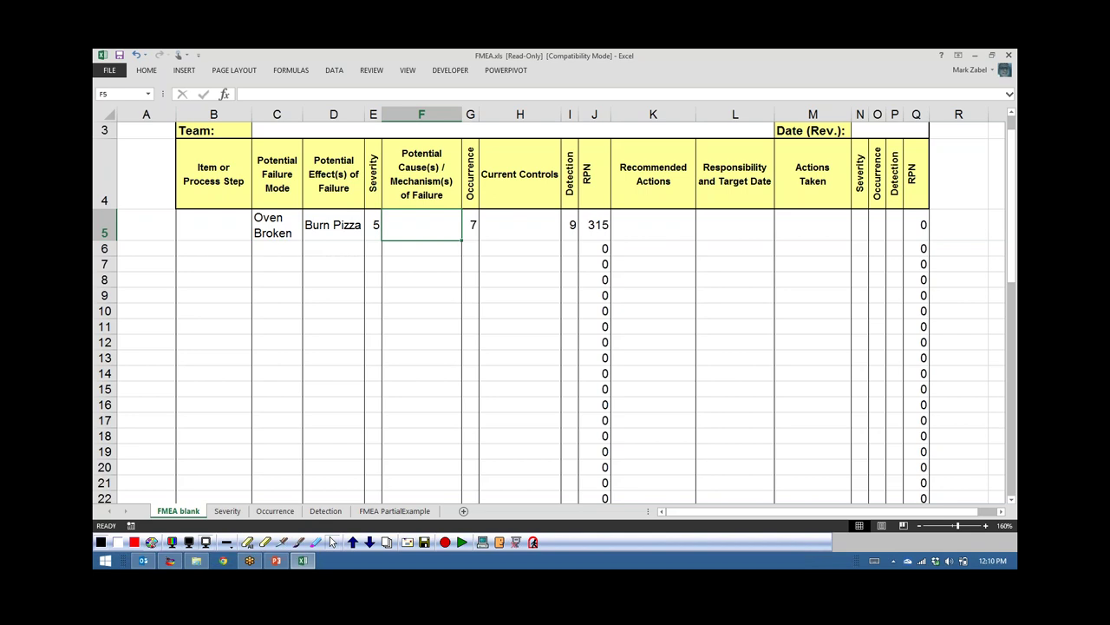
pyautogui.press('Right')
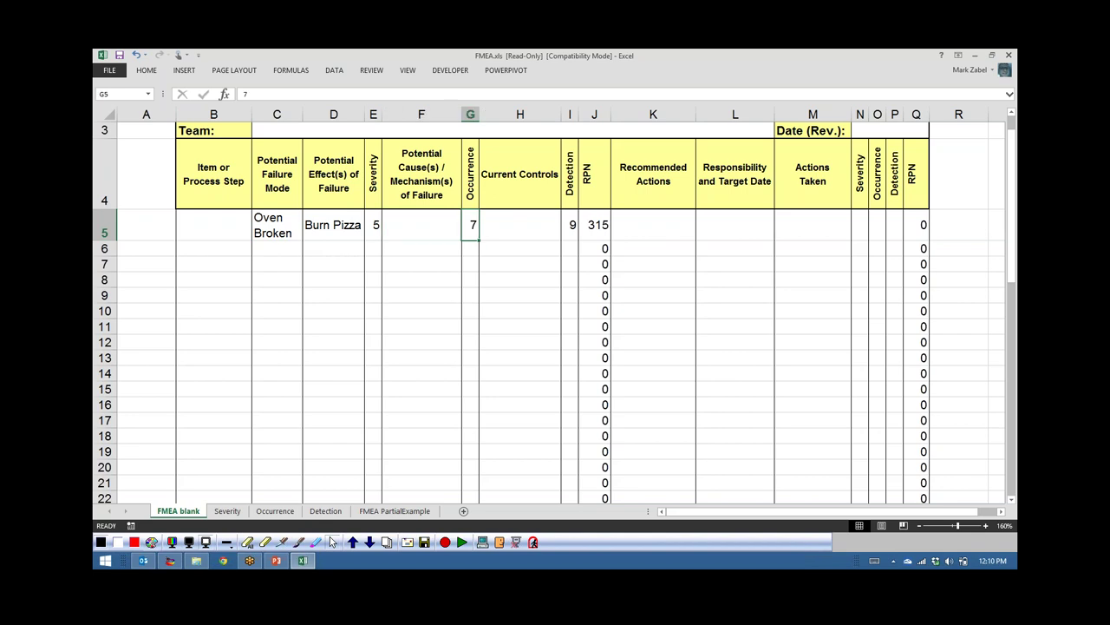
pyautogui.press('Left')
pyautogui.press('Left')
pyautogui.press('Right')
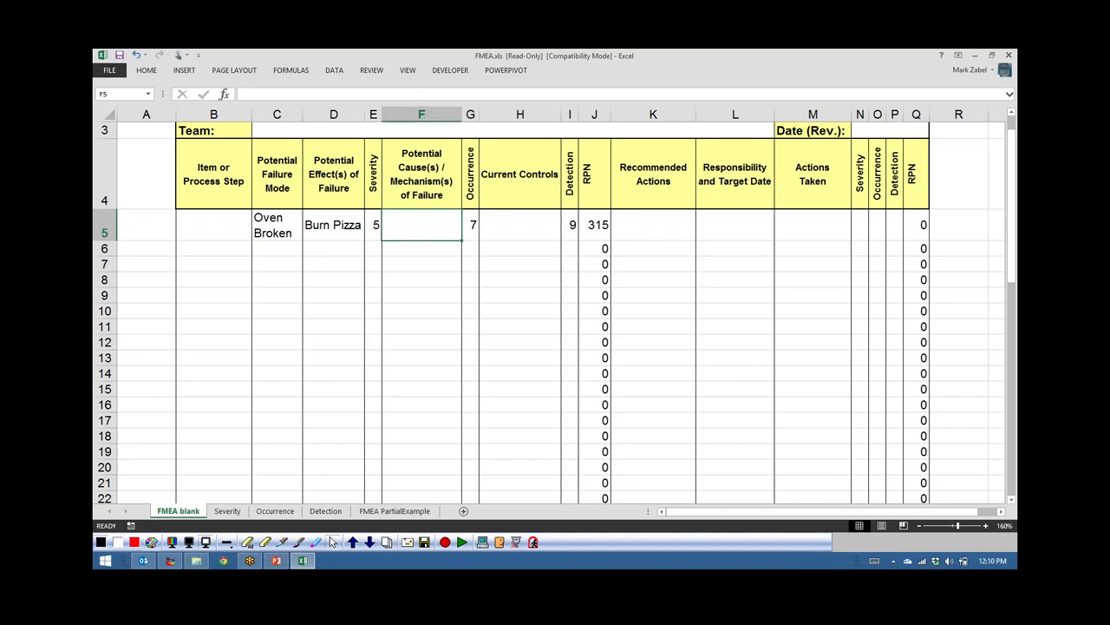
pyautogui.press('Right')
pyautogui.press('Right')
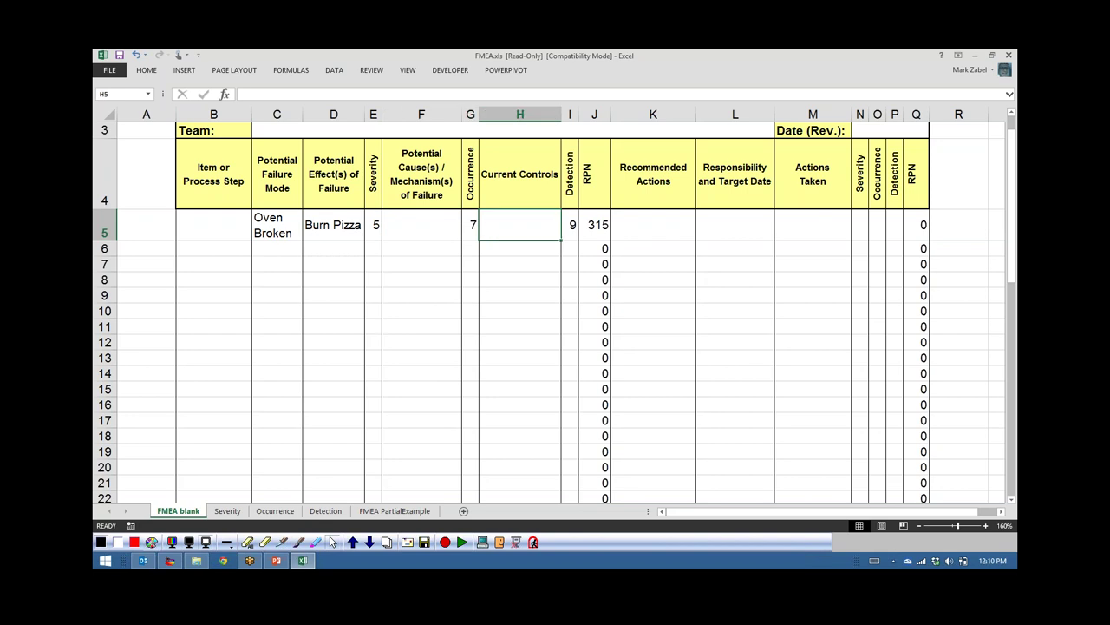
pyautogui.press('Right')
pyautogui.press('Left')
pyautogui.press('Left')
pyautogui.press('Left')
pyautogui.press('Right')
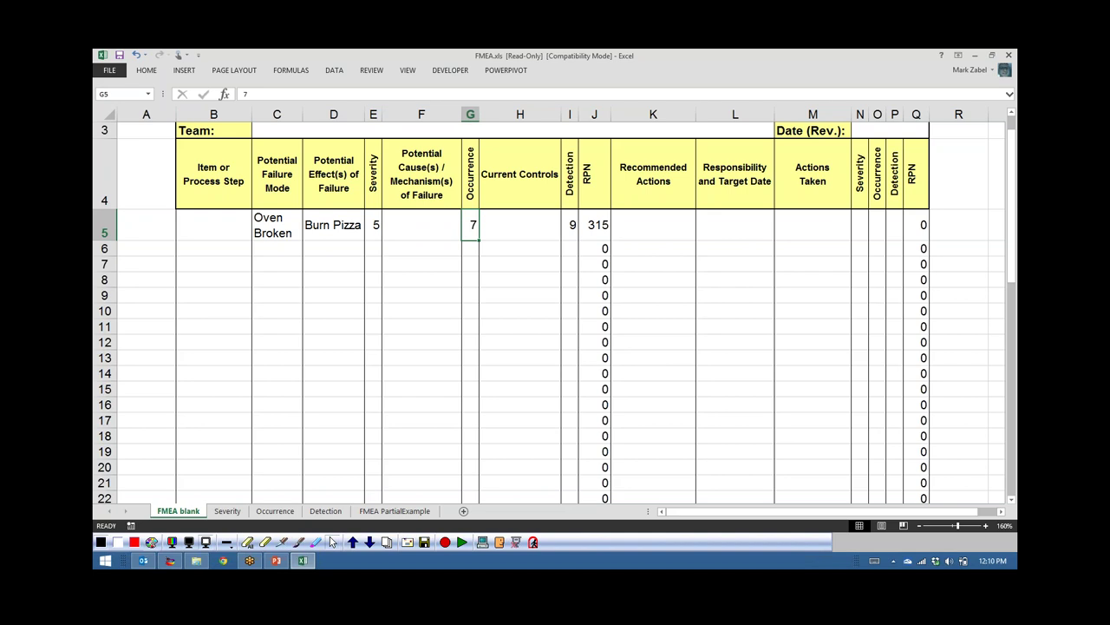
pyautogui.press('Right')
pyautogui.press('Left')
pyautogui.press('Left')
pyautogui.press('Left')
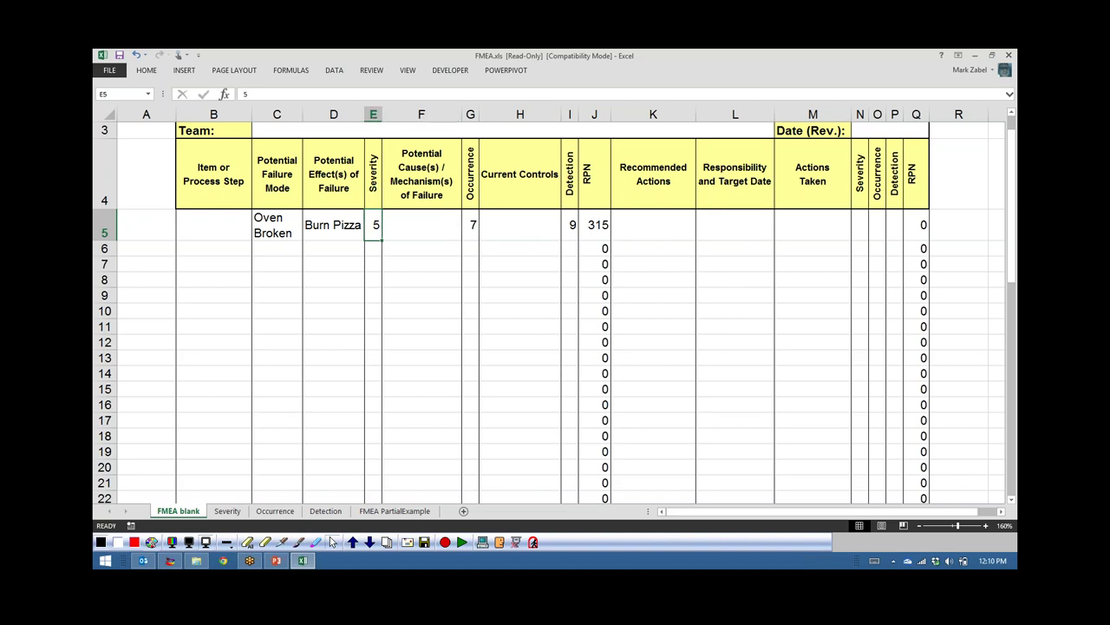
# - Enter "Cooking" as the item or process step in row 5
pyautogui.press('Left')
pyautogui.press('Left')
pyautogui.press('Left')
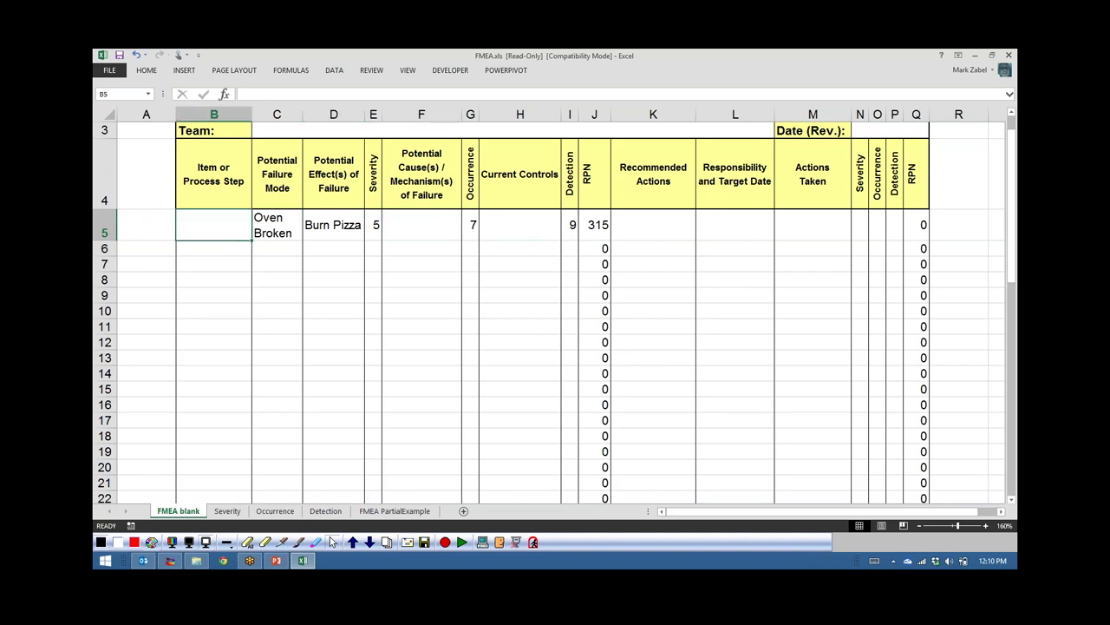
pyautogui.press('Right')
pyautogui.press('Right')
pyautogui.press('Left')
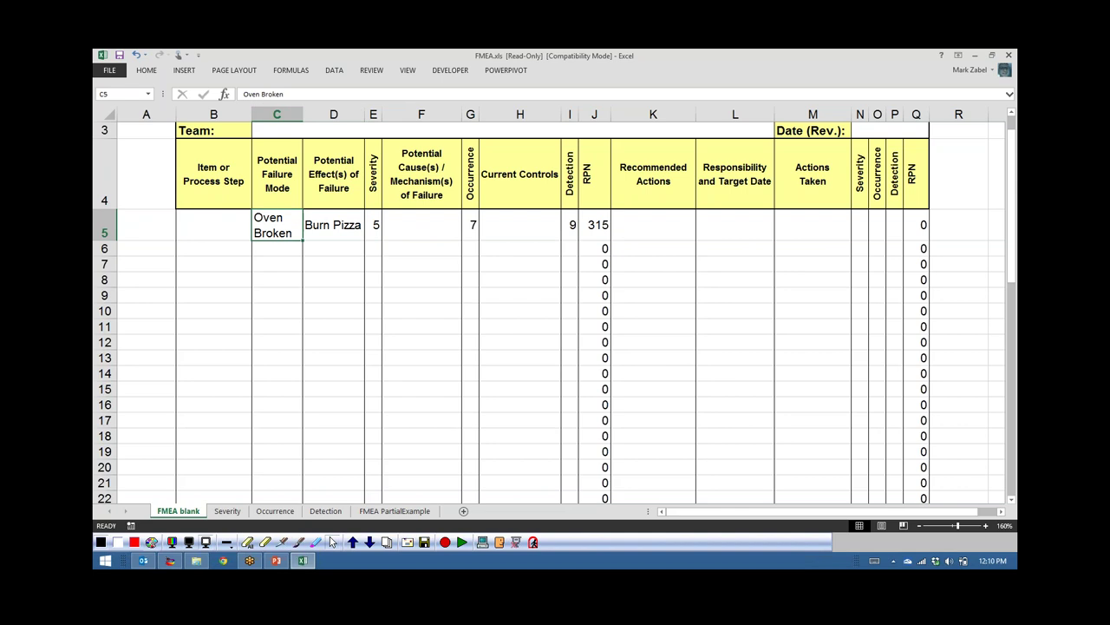
pyautogui.press('Left')
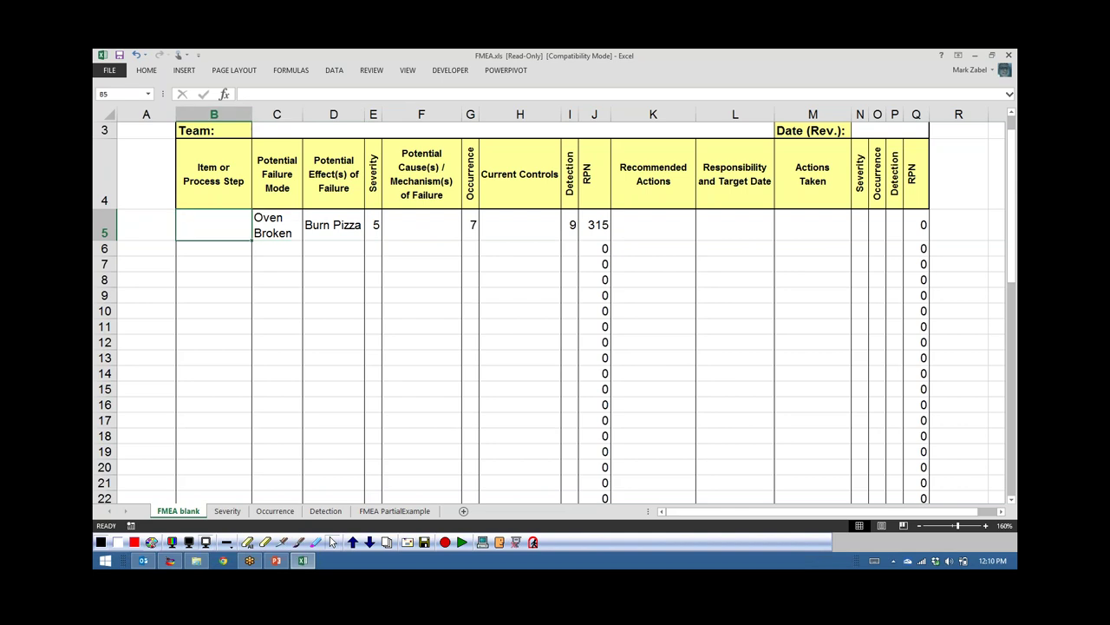
pyautogui.write('Cooking')
pyautogui.press('Right')
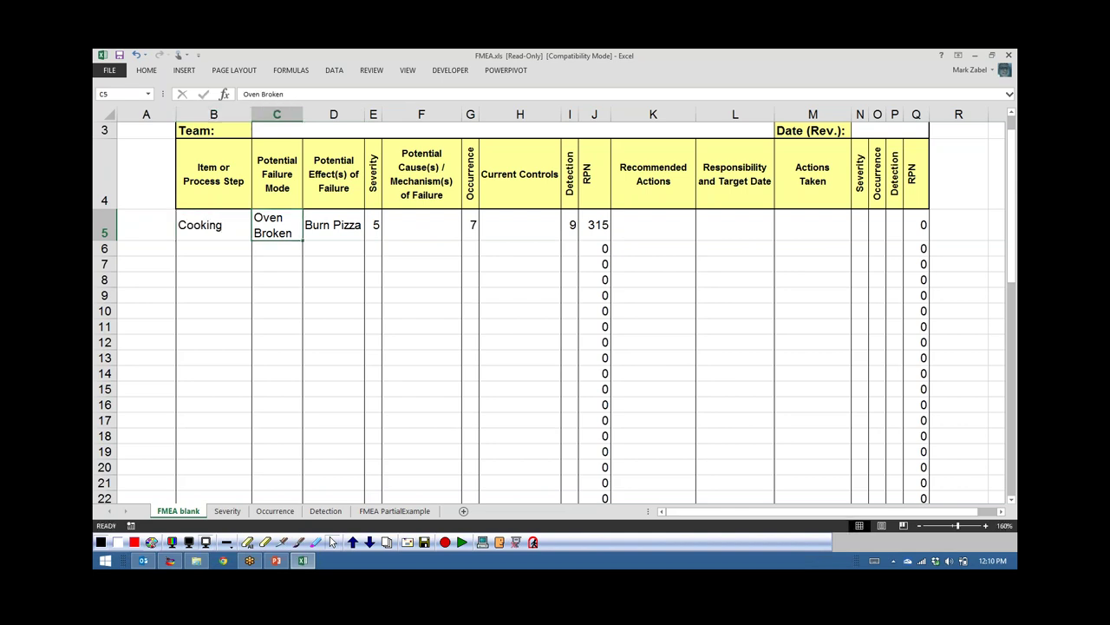
# - Enter "Broken Oven" as the potential cause of failure in row 5
pyautogui.press('Right')
pyautogui.press('Left')
pyautogui.press('Right')
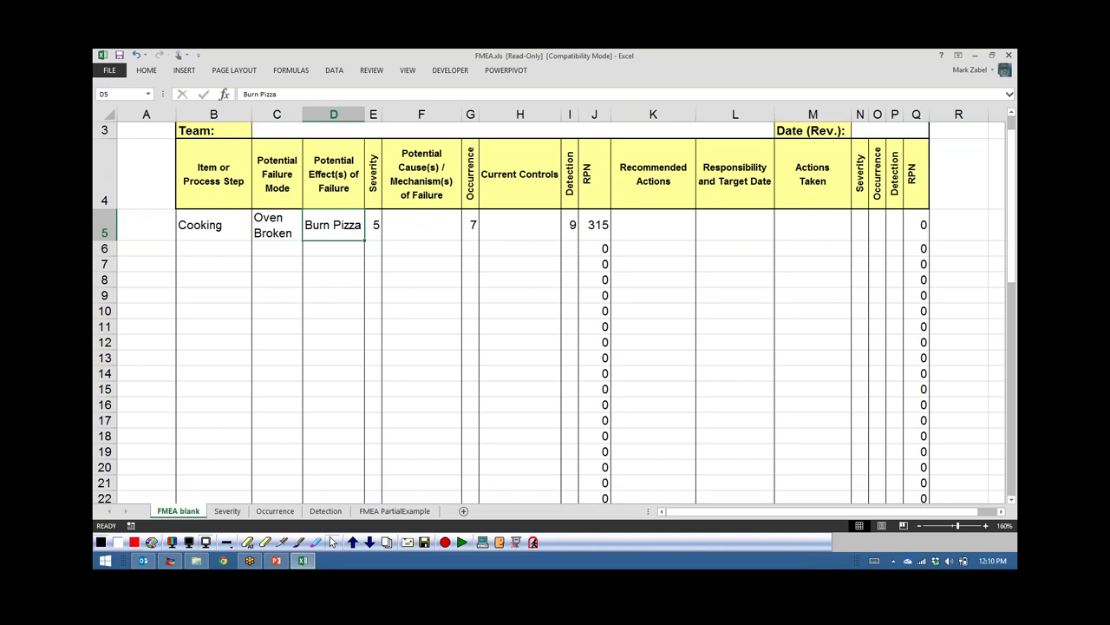
pyautogui.press('Right')
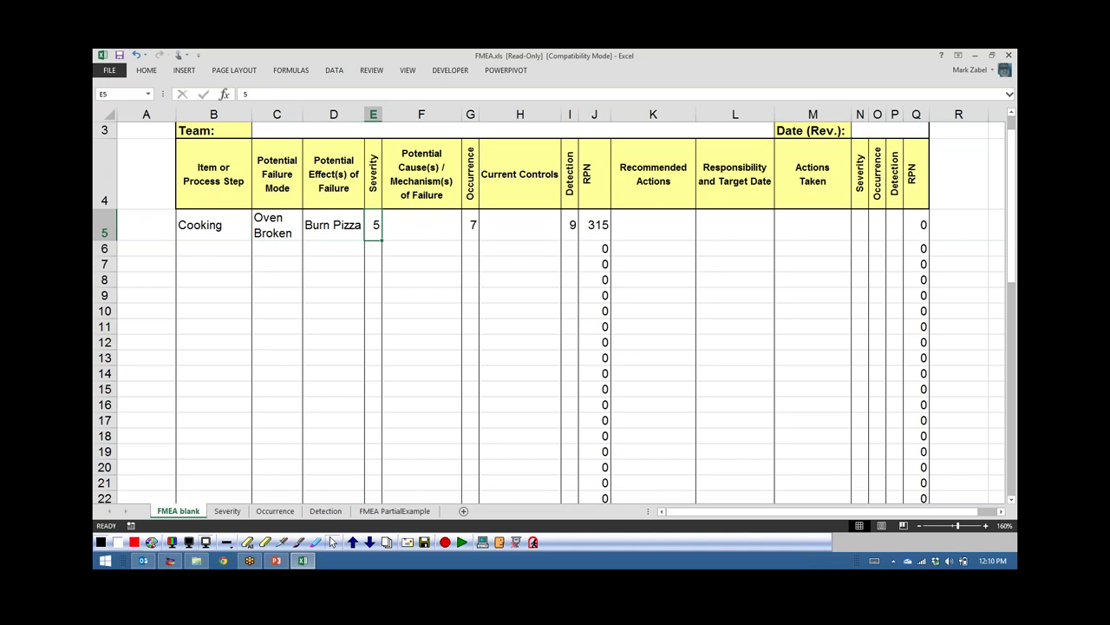
pyautogui.press('Right')
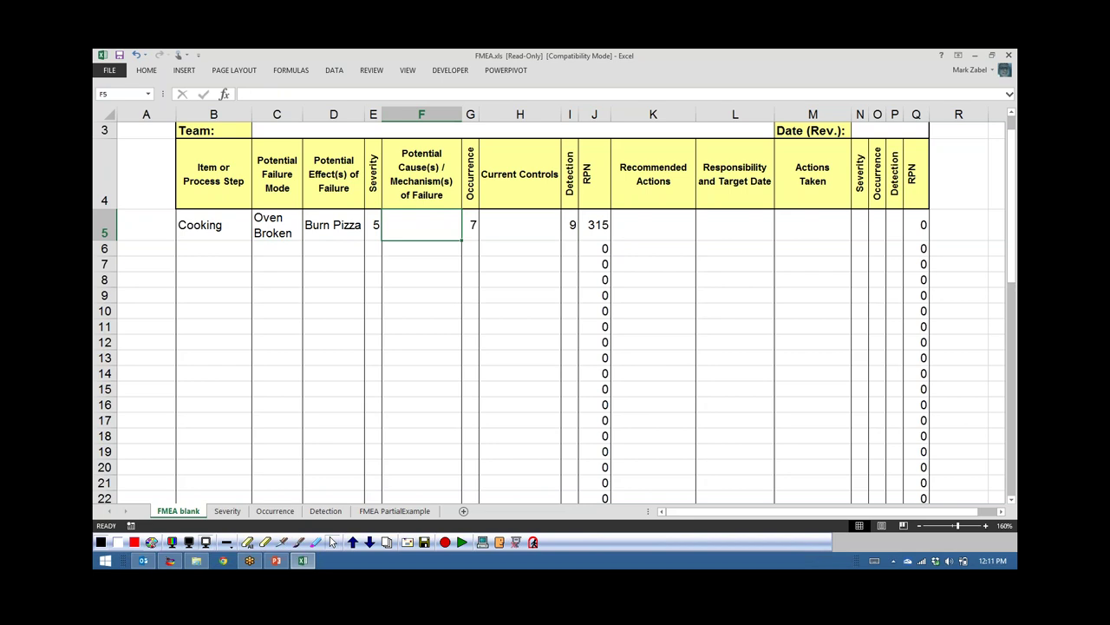
pyautogui.write('Broken ')
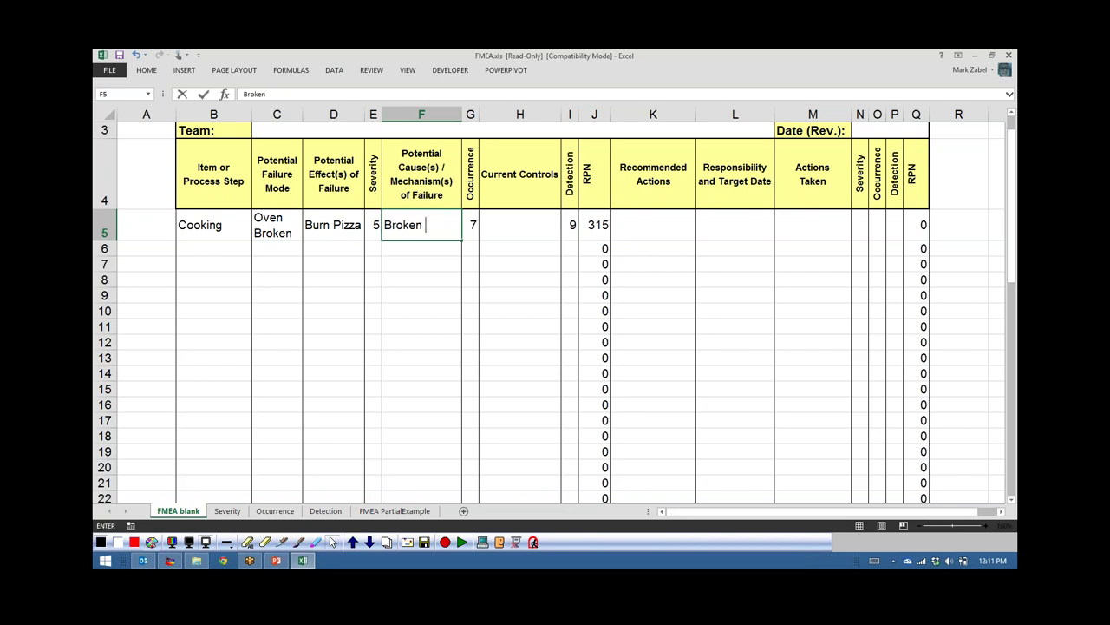
pyautogui.write('Oven')
pyautogui.press('BackSpace')
pyautogui.write('n')
# - Enter "None" under Current Controls for the broken oven row
pyautogui.press('Right')
pyautogui.press('Right')
pyautogui.write('N')
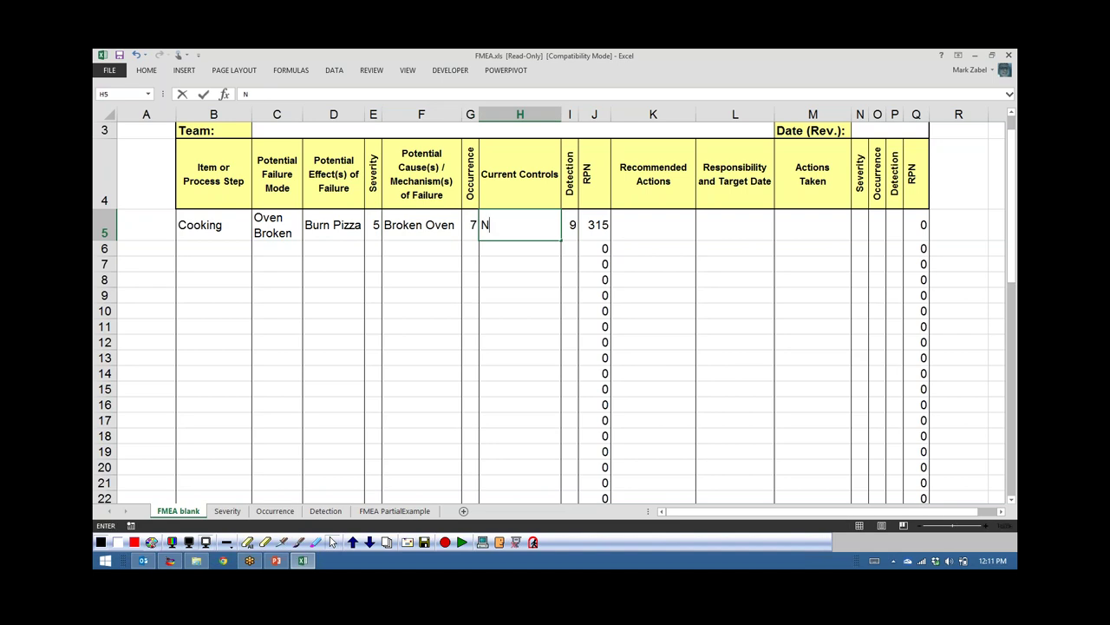
pyautogui.write('one')
pyautogui.press('Right')
pyautogui.press('Left')
pyautogui.press('Left')
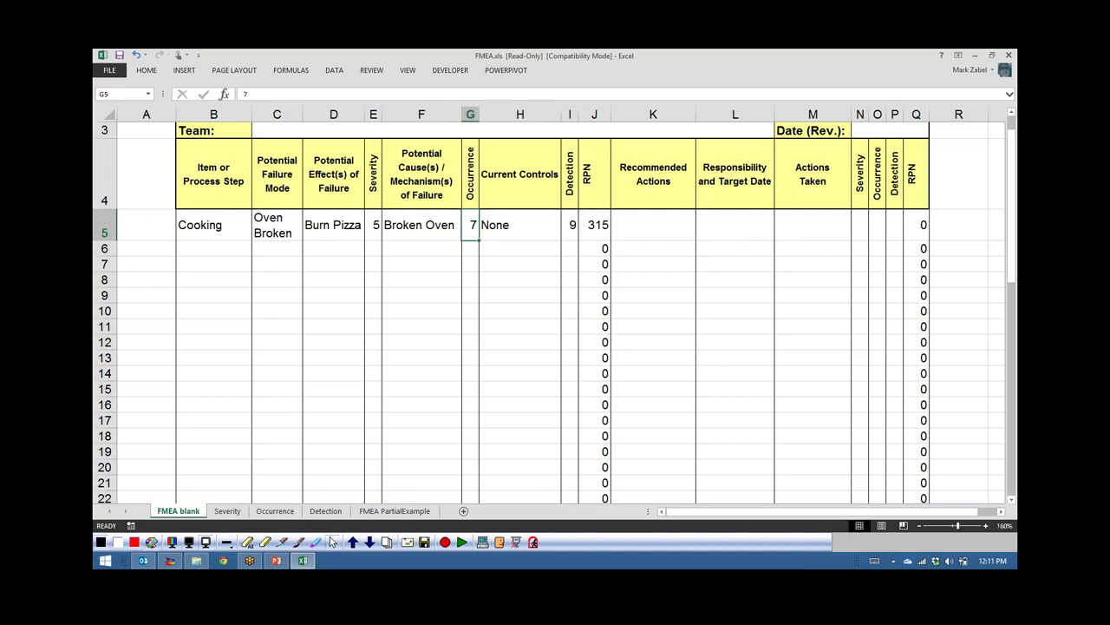
# - Enter "Periodic Monitoring" as the recommended action for the broken oven row
pyautogui.press('Right')
pyautogui.press('Right')
pyautogui.press('Right')
pyautogui.press('Right')
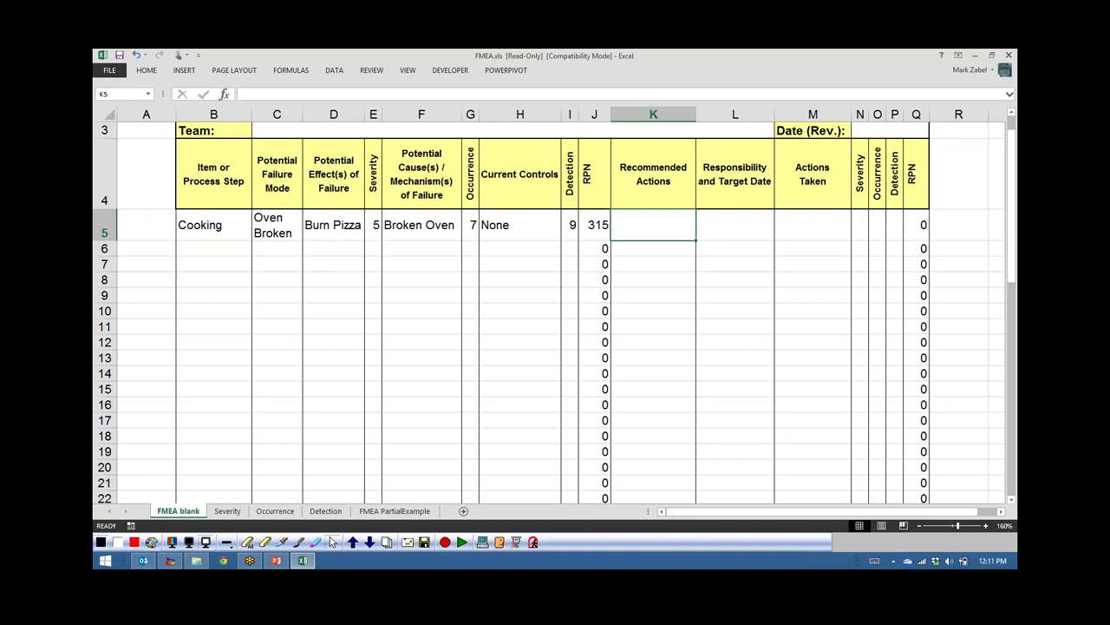
pyautogui.write('R')
pyautogui.press('BackSpace')
pyautogui.write('Pr')
pyautogui.press('BackSpace')
pyautogui.write('er')
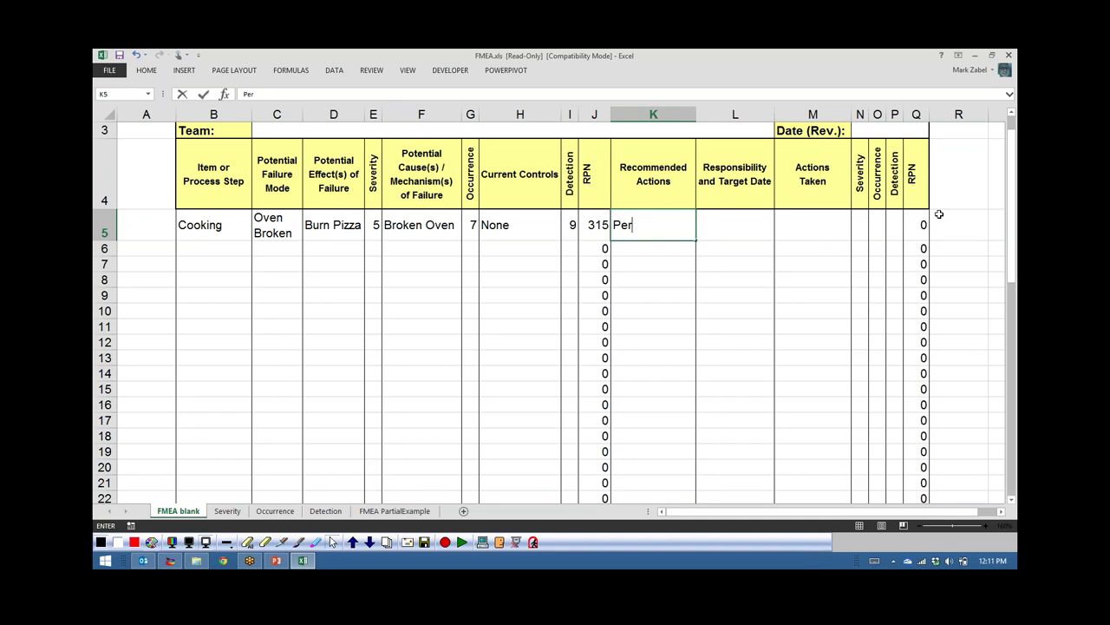
pyautogui.write('iodic Monitoring')
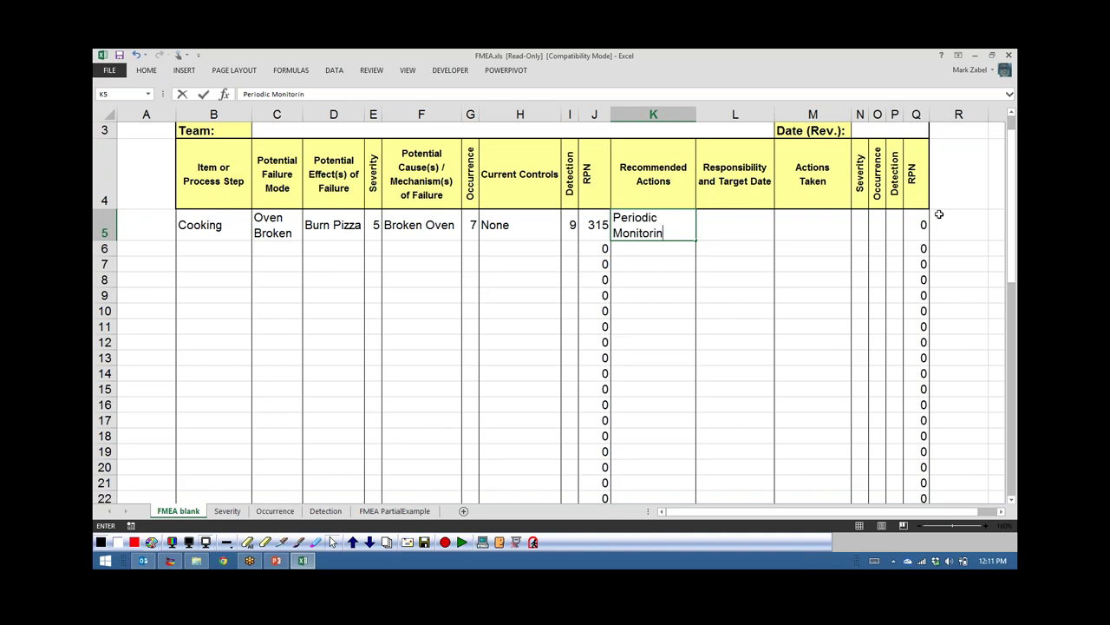
pyautogui.hotkey('ctrl', 'Return')
# - Enter the responsible person's first name under Responsibility and Target Date in row 5
pyautogui.press('Right')
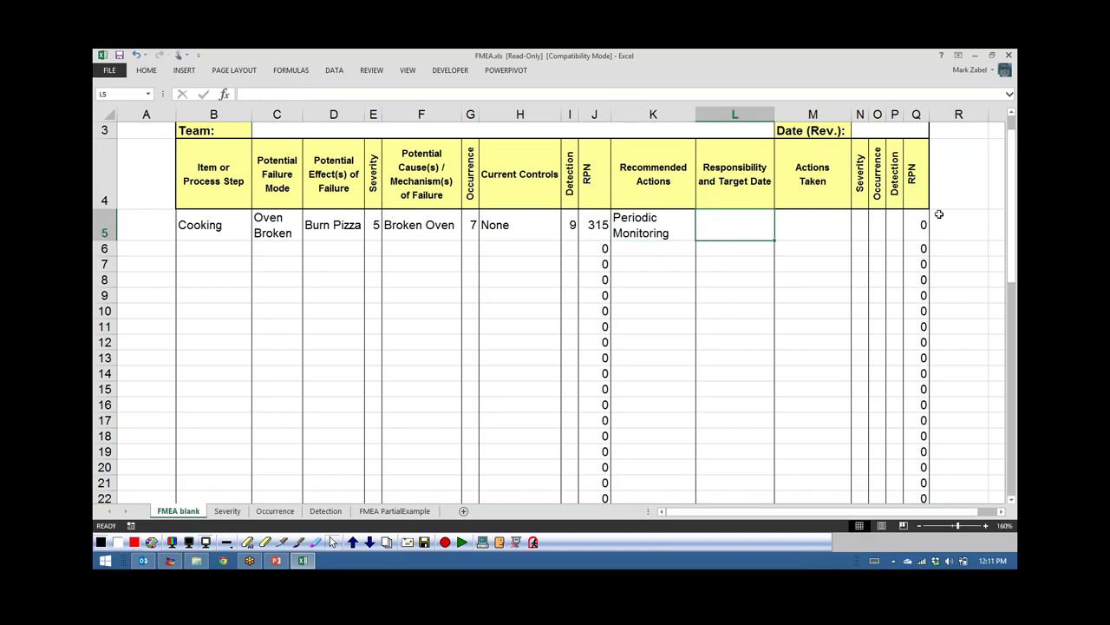
pyautogui.write('Regin')
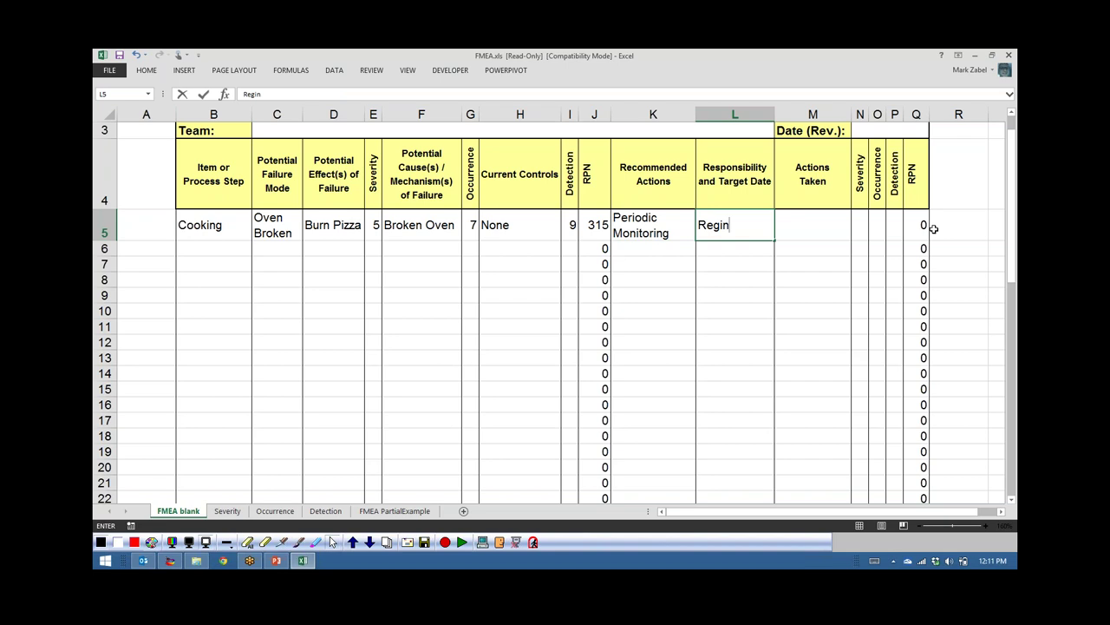
pyautogui.write('a')
pyautogui.press('Right')
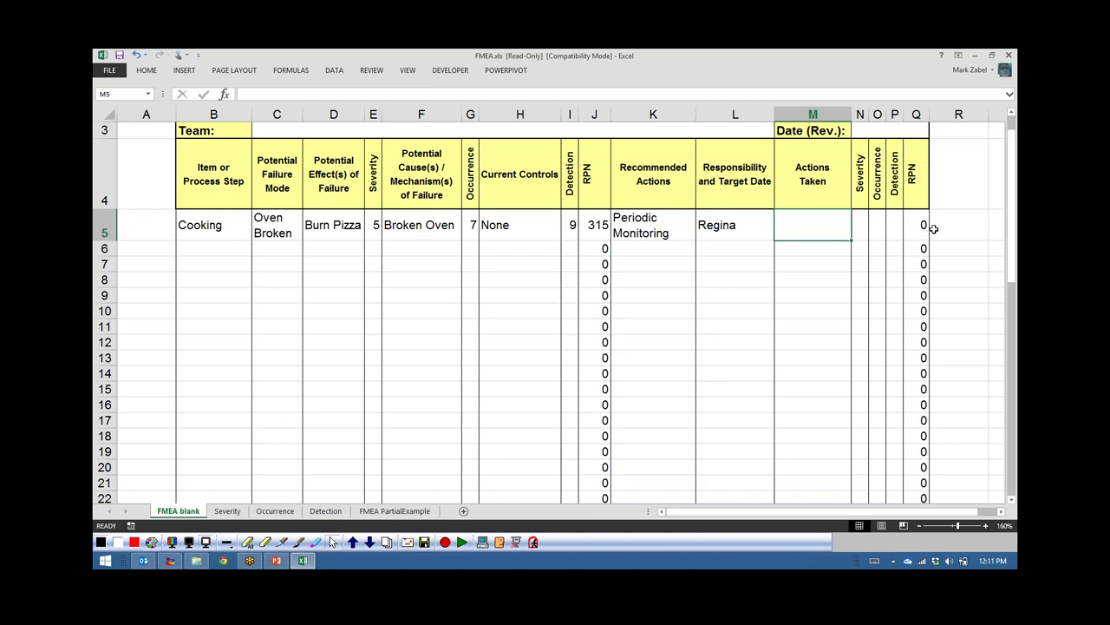
# - Enter "Oven monitoring Process created" under Actions Taken in row 5
pyautogui.write('Ori')
pyautogui.press('BackSpace')
pyautogui.press('BackSpace')
pyautogui.press('BackSpace')
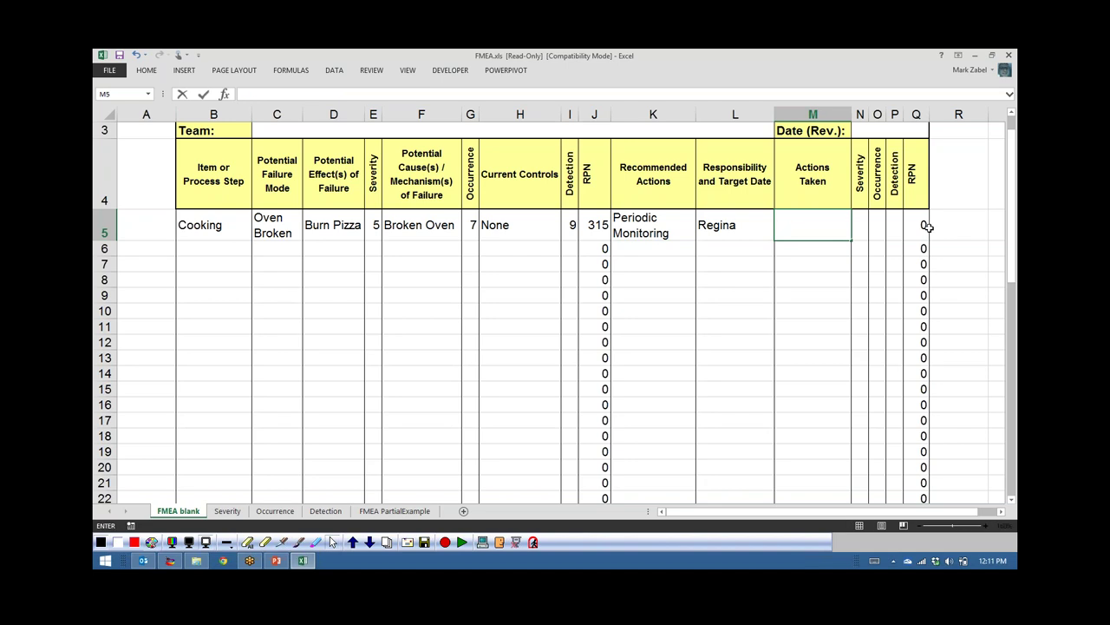
pyautogui.write('Mo')
pyautogui.press('BackSpace')
pyautogui.press('BackSpace')
pyautogui.write('Over')
pyautogui.press('BackSpace')
pyautogui.press('BackSpace')
pyautogui.write('n monitor')
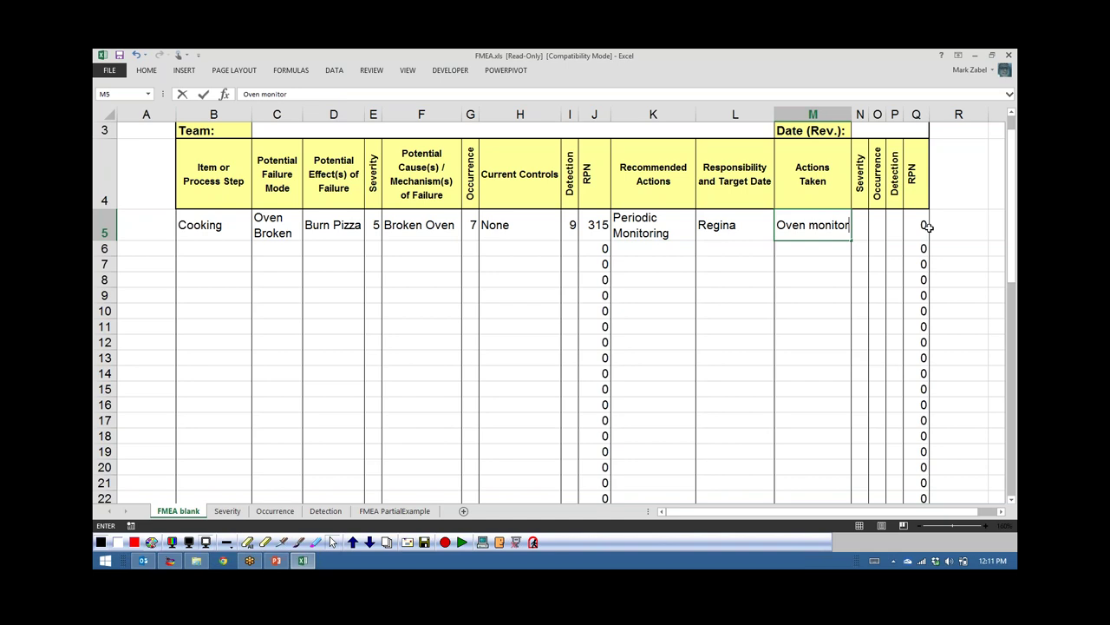
pyautogui.write('ing Proce')
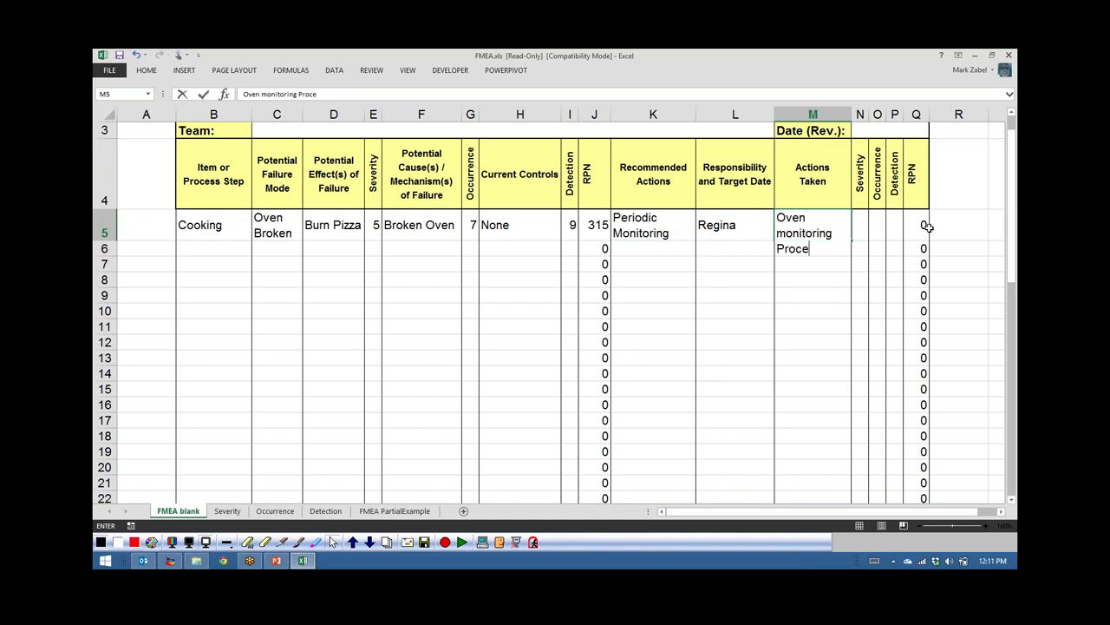
pyautogui.write('ss created')
pyautogui.press('Return')
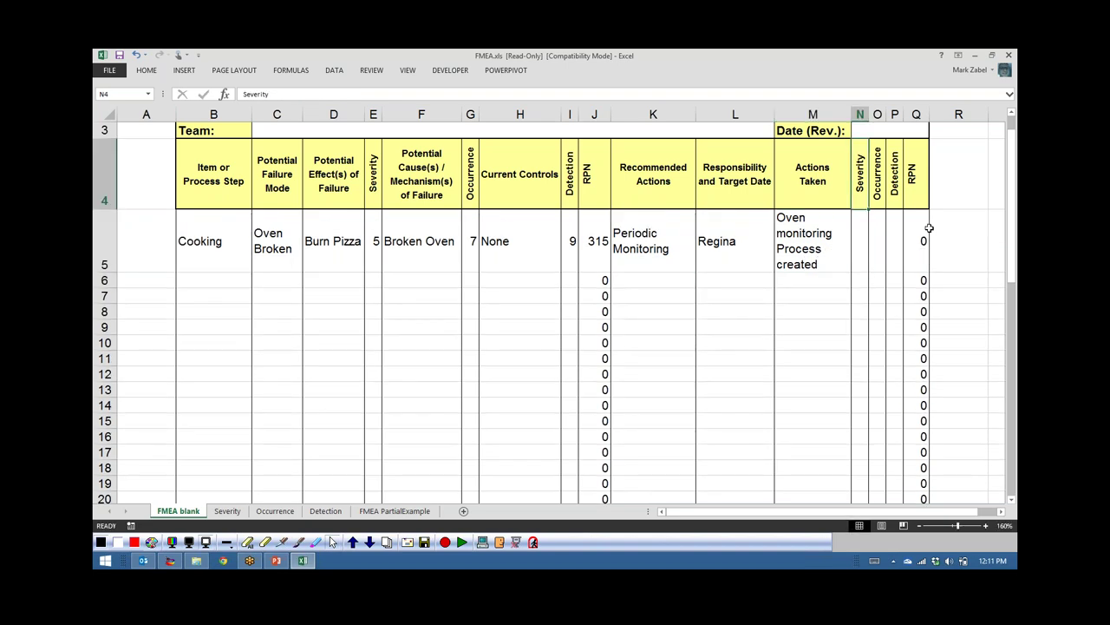
# - Set the post-action Severity rating in row 5 to 5
pyautogui.press('Right')
pyautogui.press('Left')
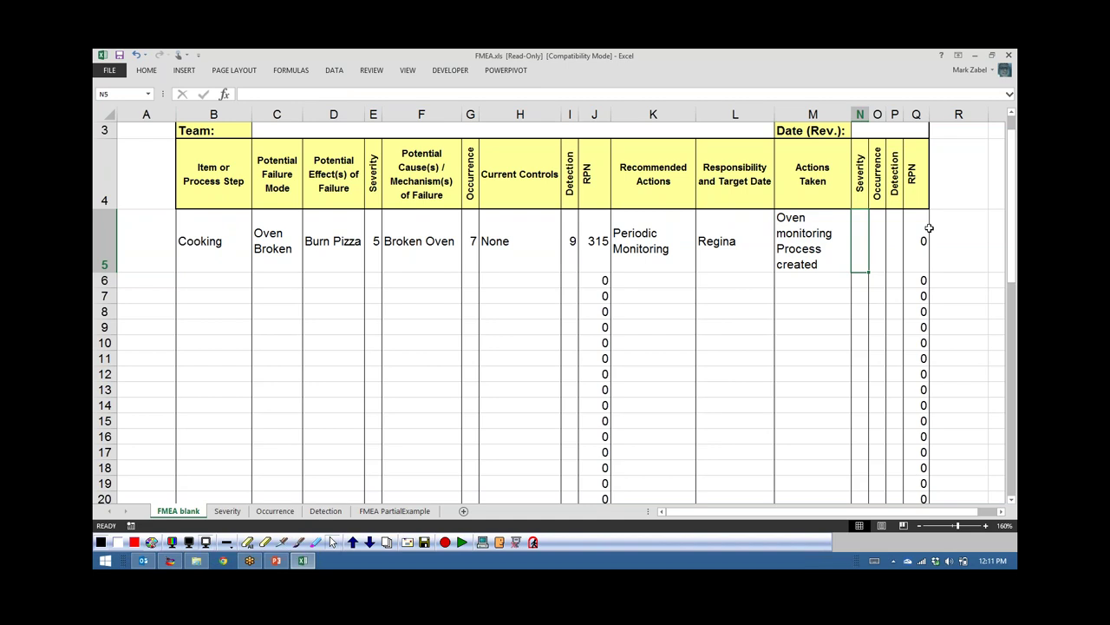
pyautogui.write('5')
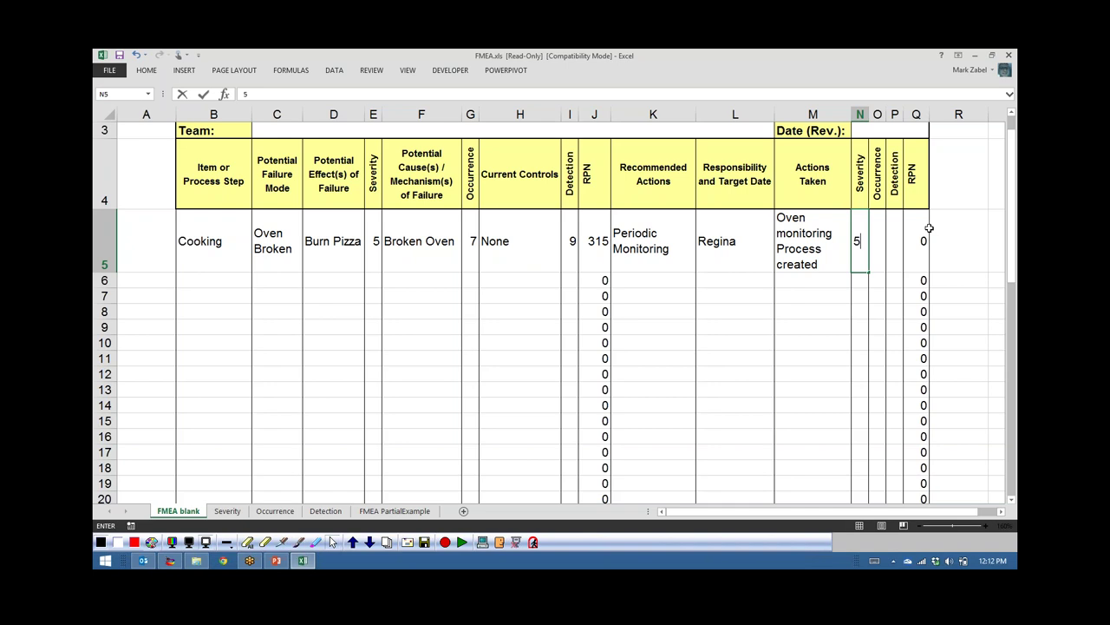
pyautogui.press('Right')
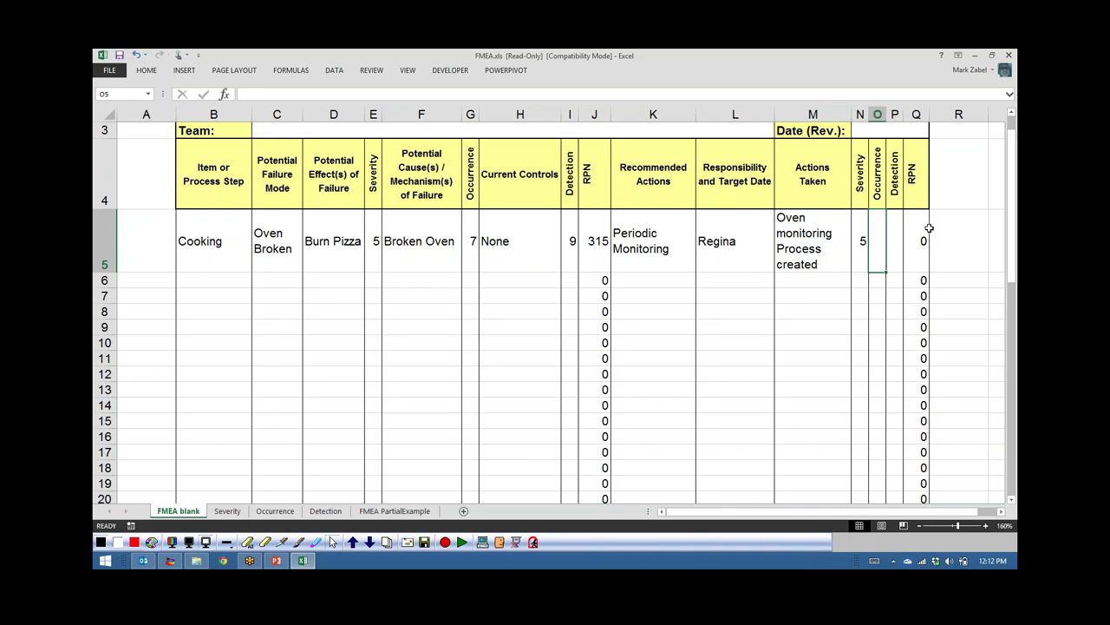
# - Examine the Detection scale's rating descriptions from 10 down to 4 to choose a post-action detection rating for the oven risk
pyautogui.press('Right')
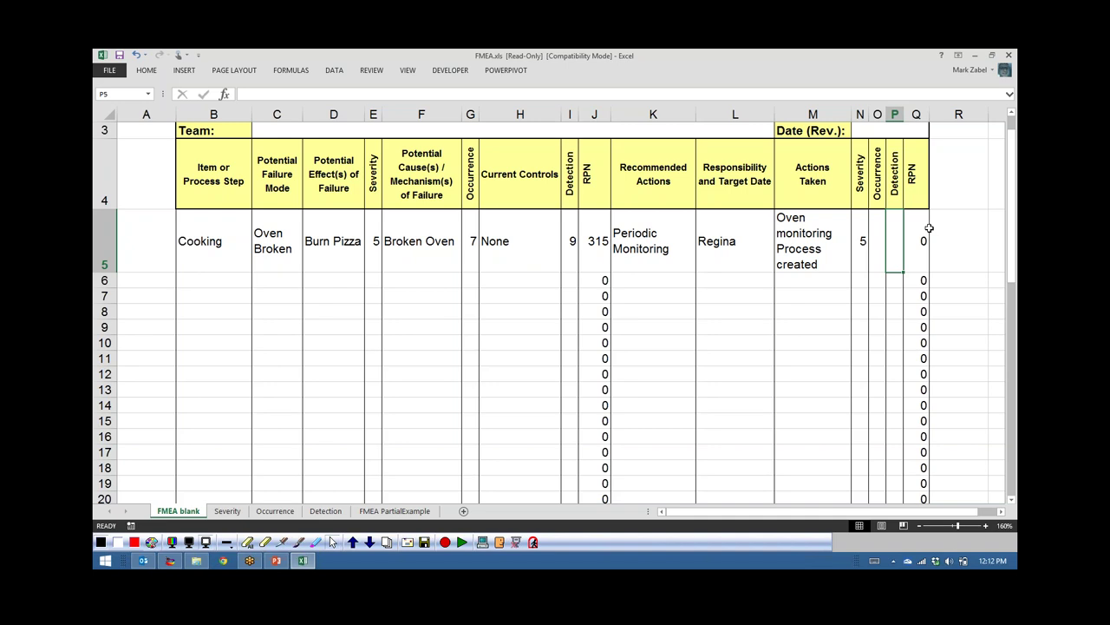
pyautogui.click(321, 512)
pyautogui.click(279, 154)
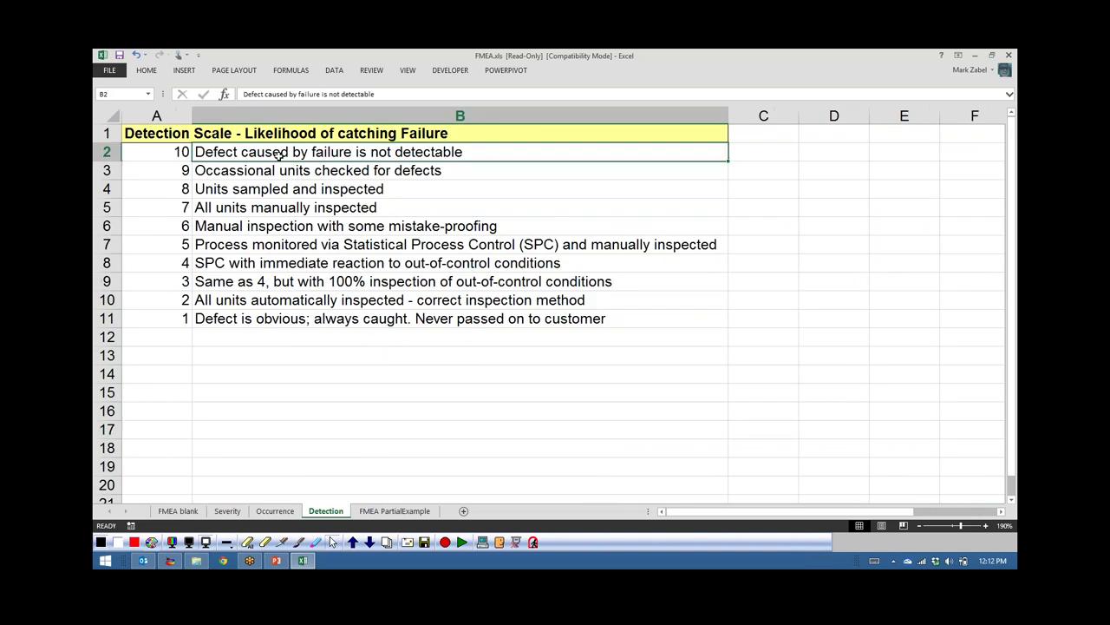
pyautogui.click(276, 173)
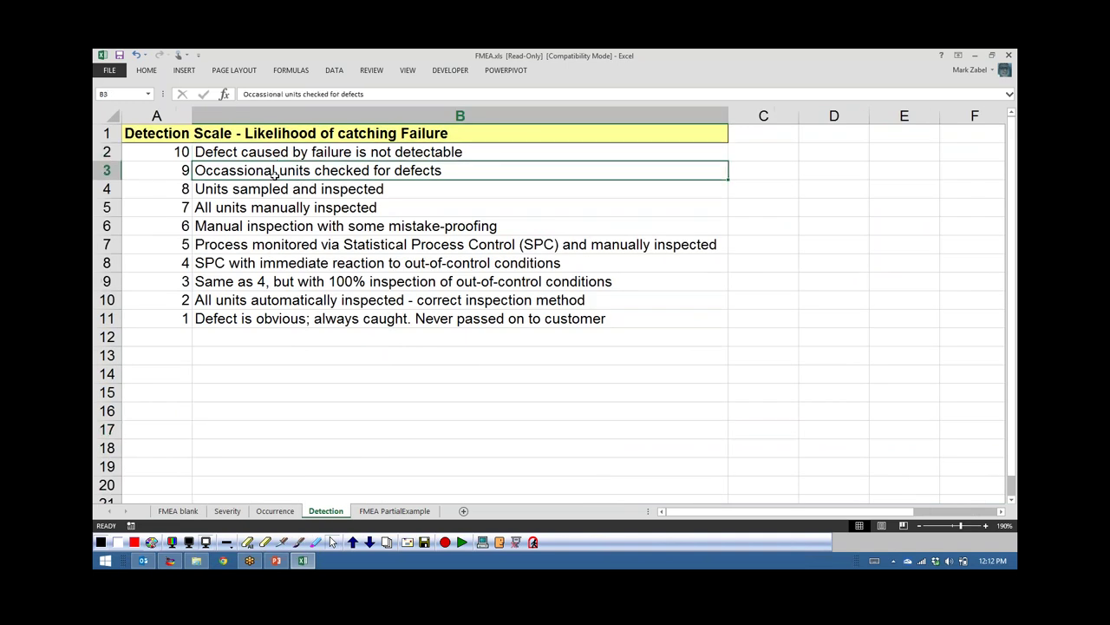
pyautogui.click(267, 195)
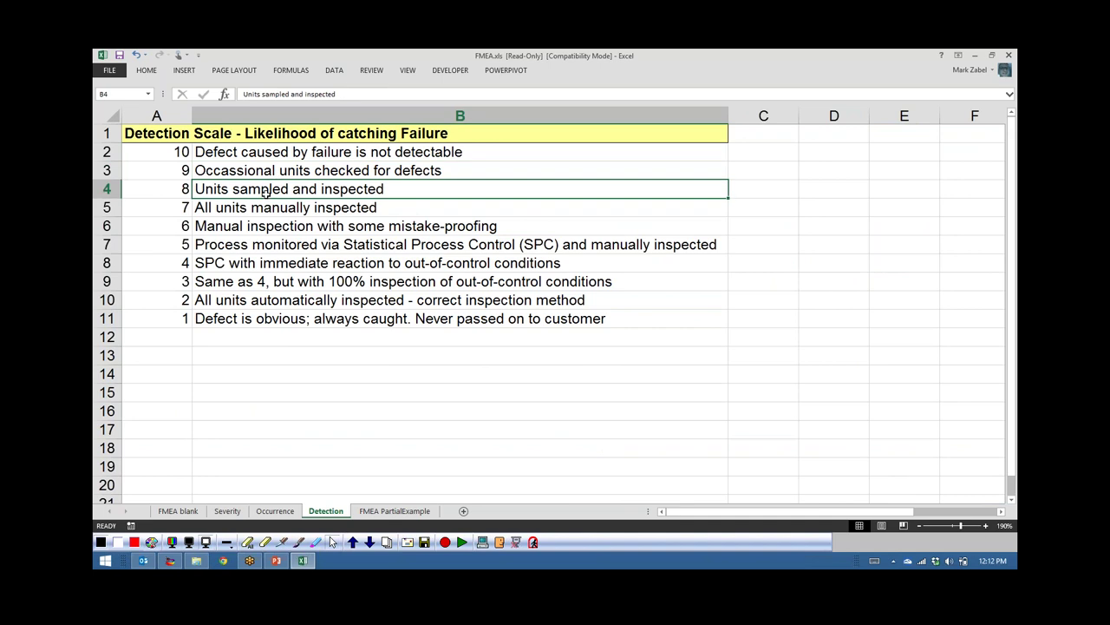
pyautogui.click(260, 214)
pyautogui.click(258, 226)
pyautogui.click(249, 243)
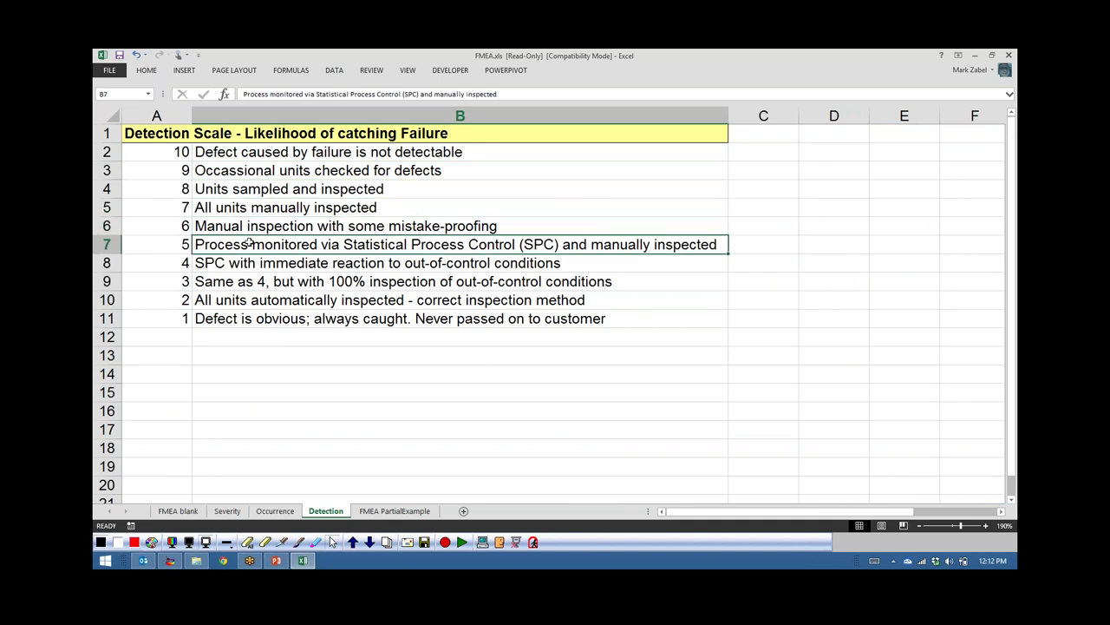
pyautogui.click(176, 251)
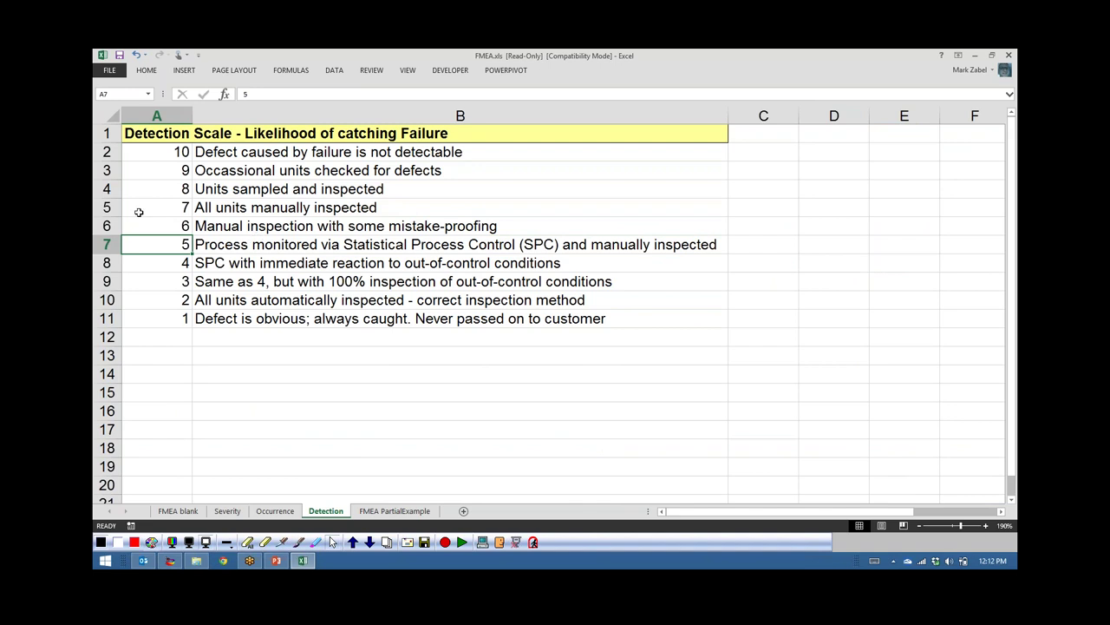
pyautogui.click(144, 268)
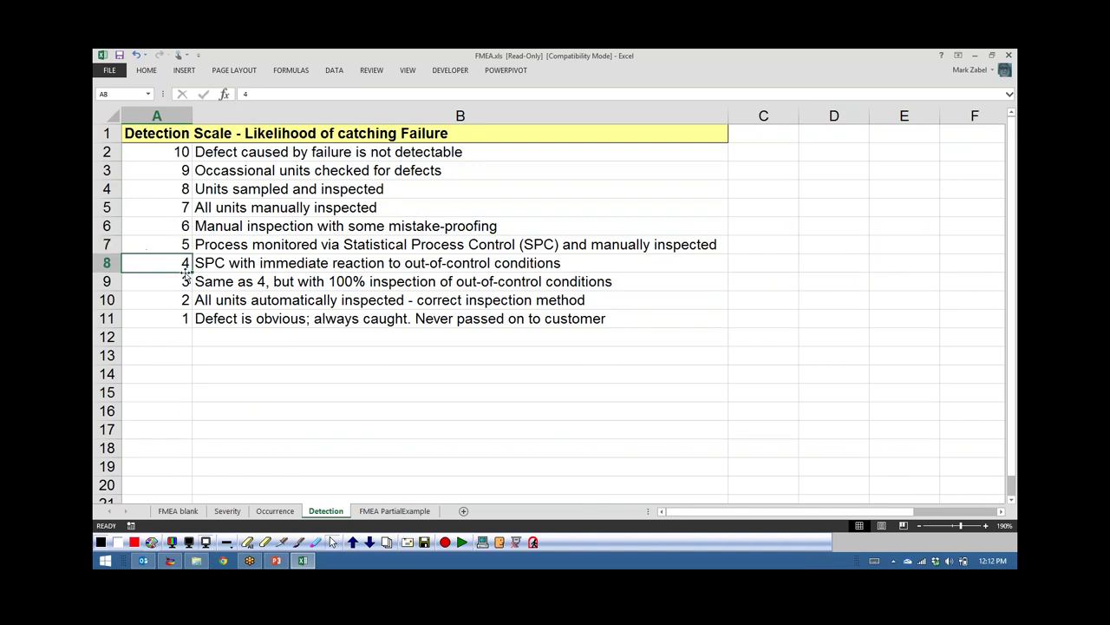
pyautogui.click(241, 274)
pyautogui.click(222, 262)
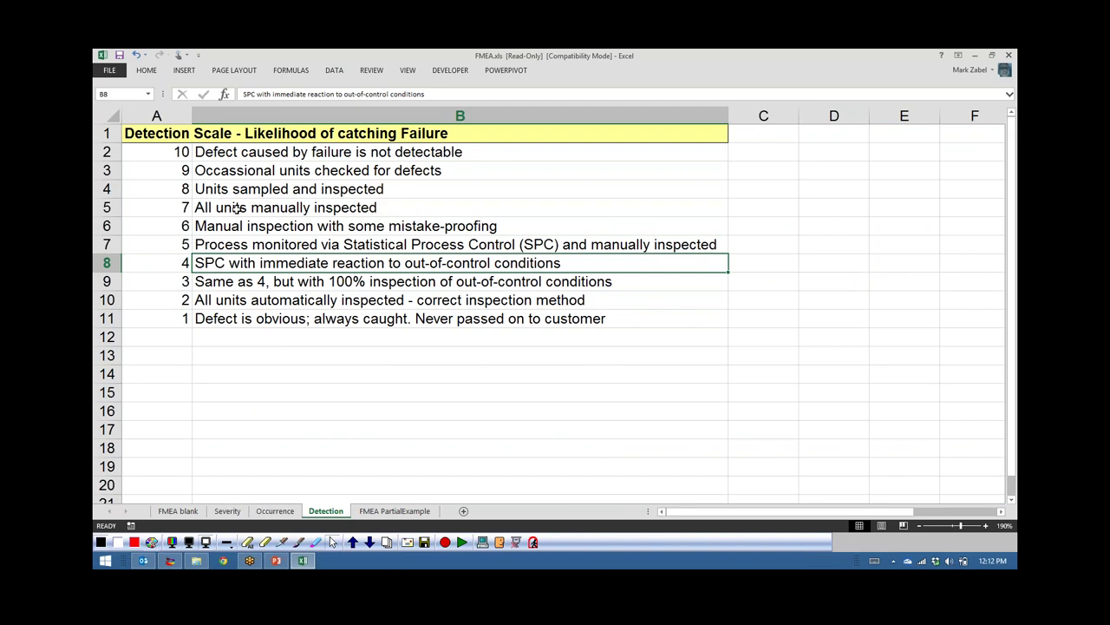
# - Set the post-action Detection rating for the broken oven row on the FMEA blank sheet to 5
pyautogui.click(183, 511)
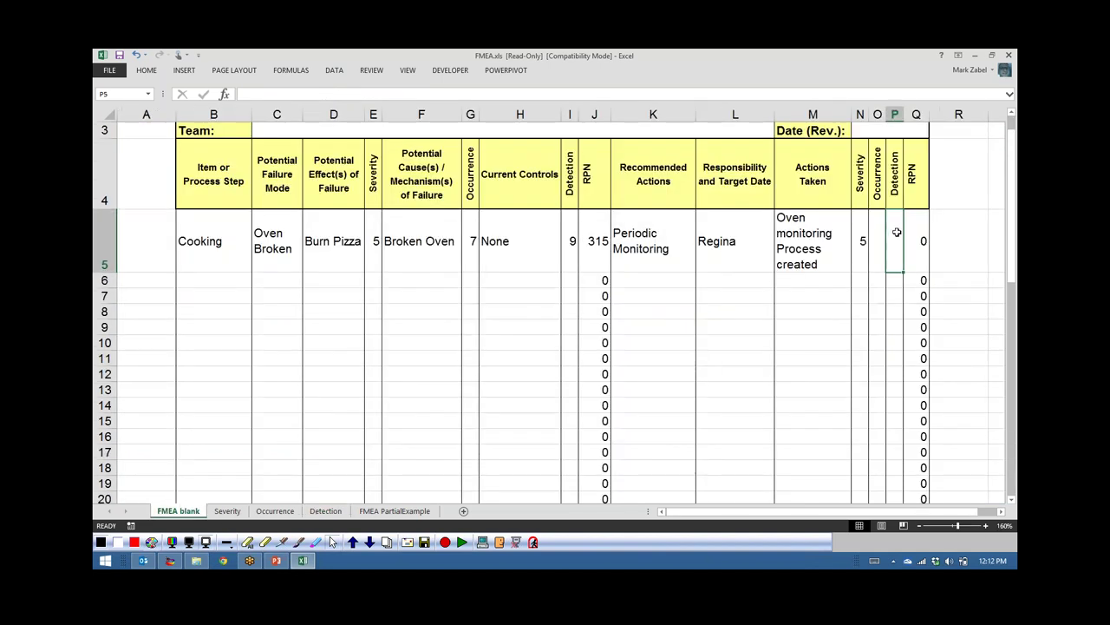
pyautogui.write('5')
pyautogui.press('Return')
pyautogui.press('Up')
# - Compare the original and post-action Detection ratings in row 5 and set the post-action Occurrence rating to 5
pyautogui.press('Left')
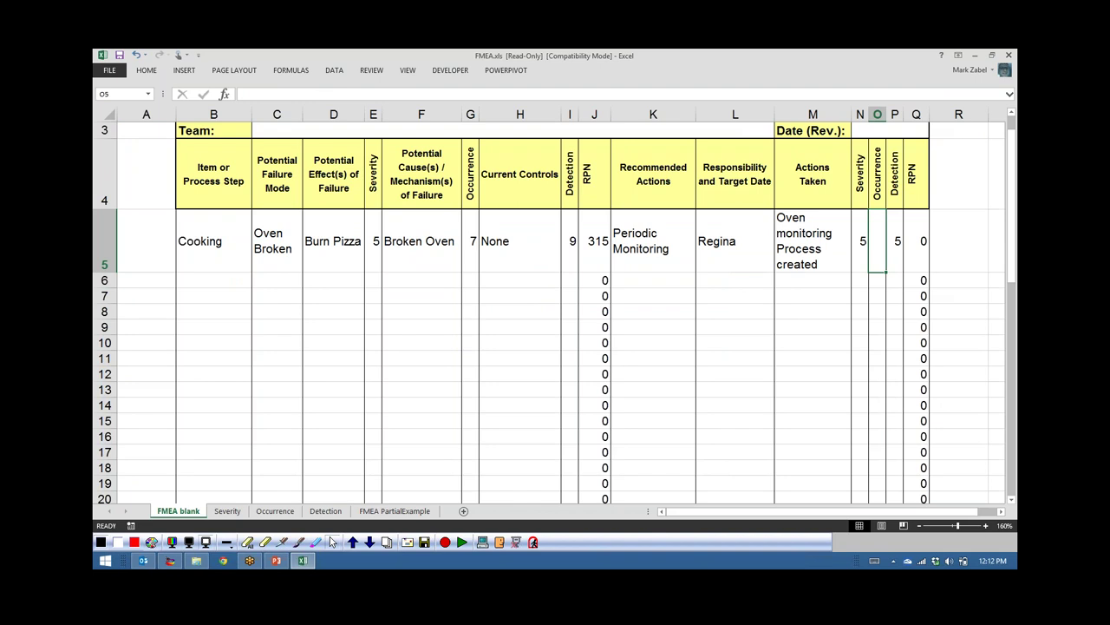
pyautogui.press('Right')
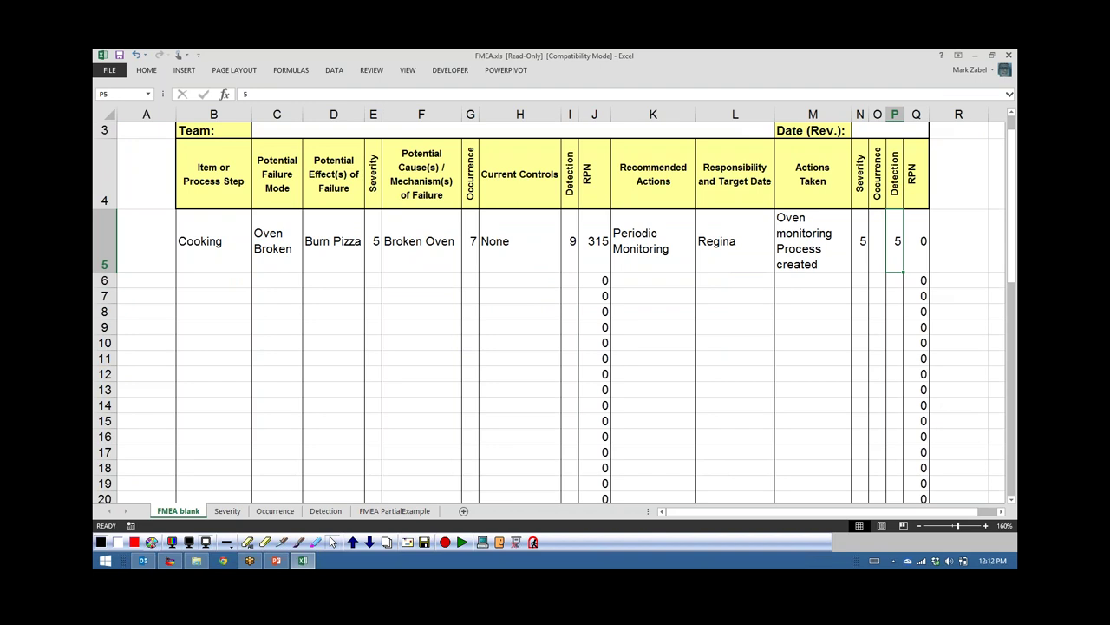
pyautogui.press('Left')
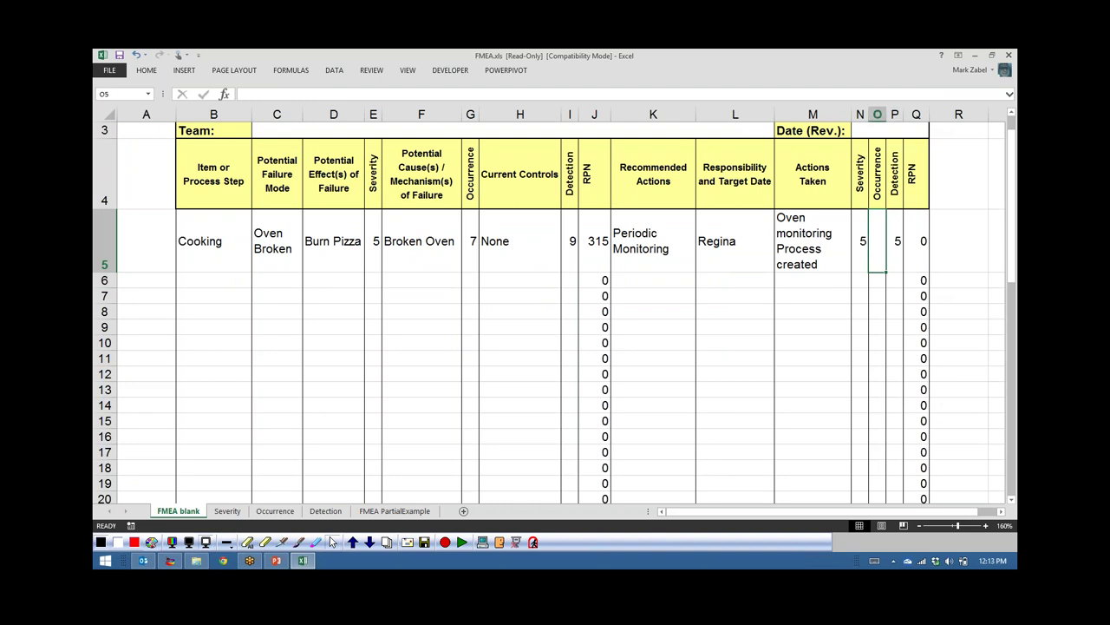
pyautogui.click(907, 233)
pyautogui.click(894, 234)
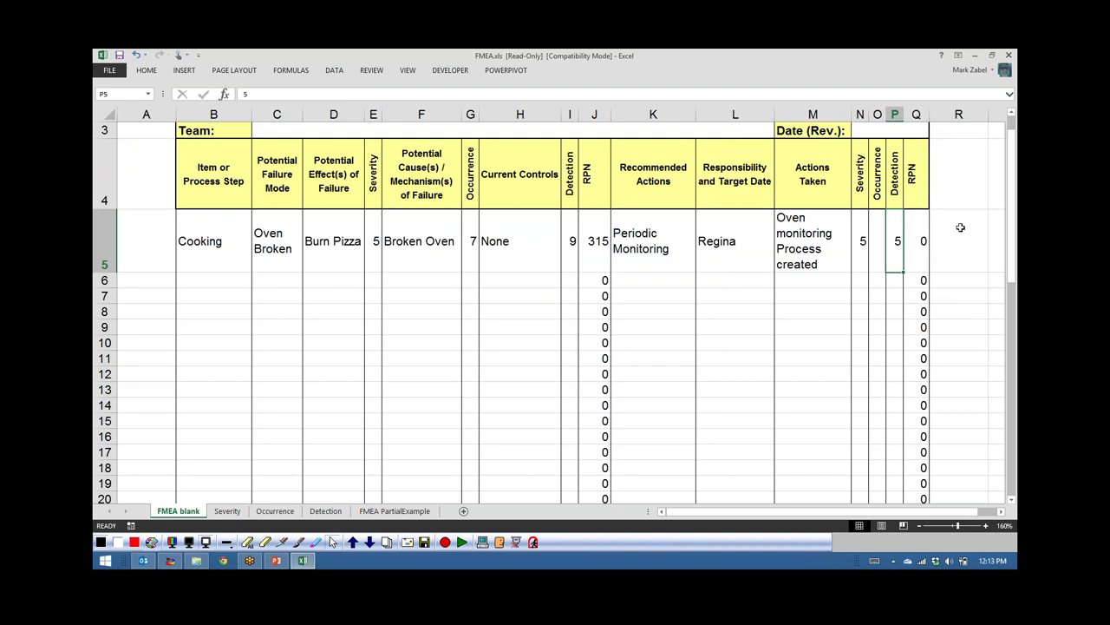
pyautogui.click(571, 232)
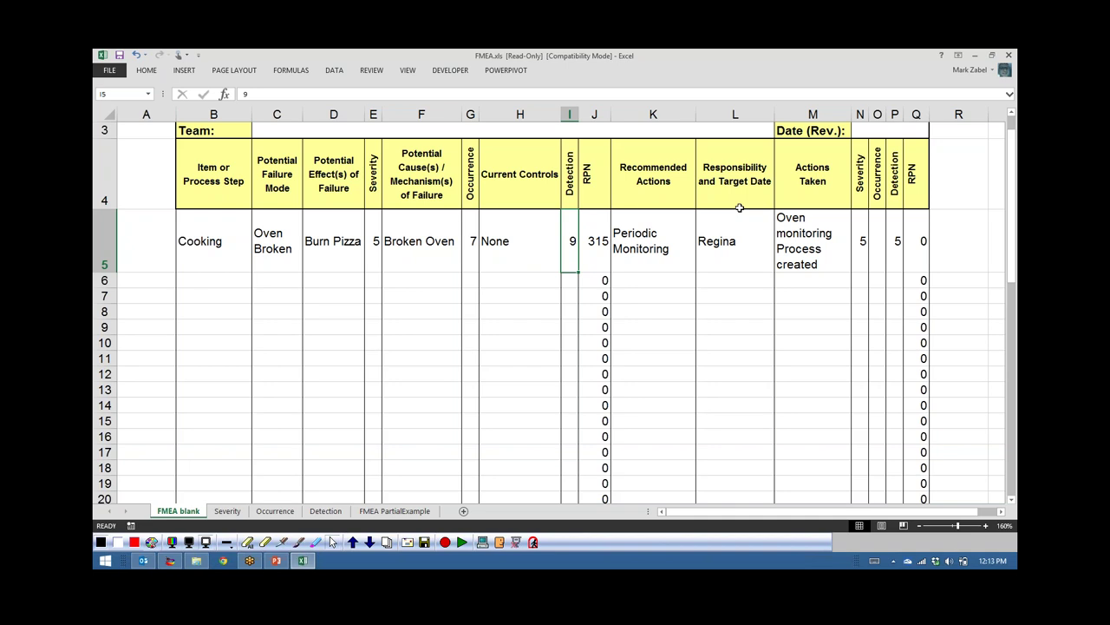
pyautogui.click(874, 263)
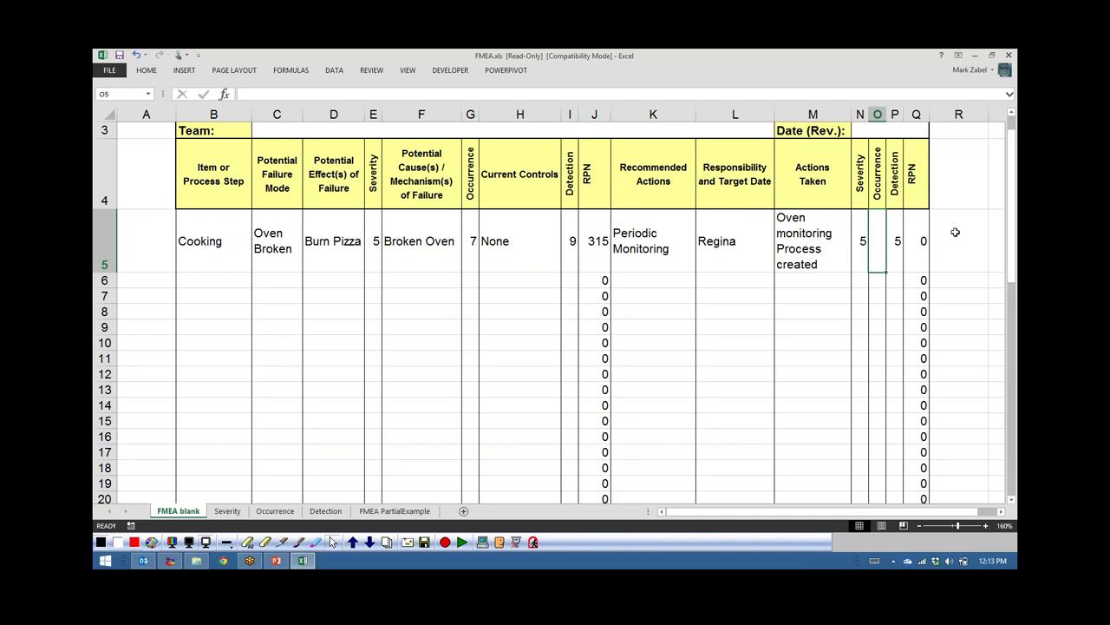
pyautogui.write('5')
pyautogui.press('Return')
# - Review the post-action RPN formula and ratings in row 5, and examine the frequency descriptions on the Occurrence scale
pyautogui.click(916, 239)
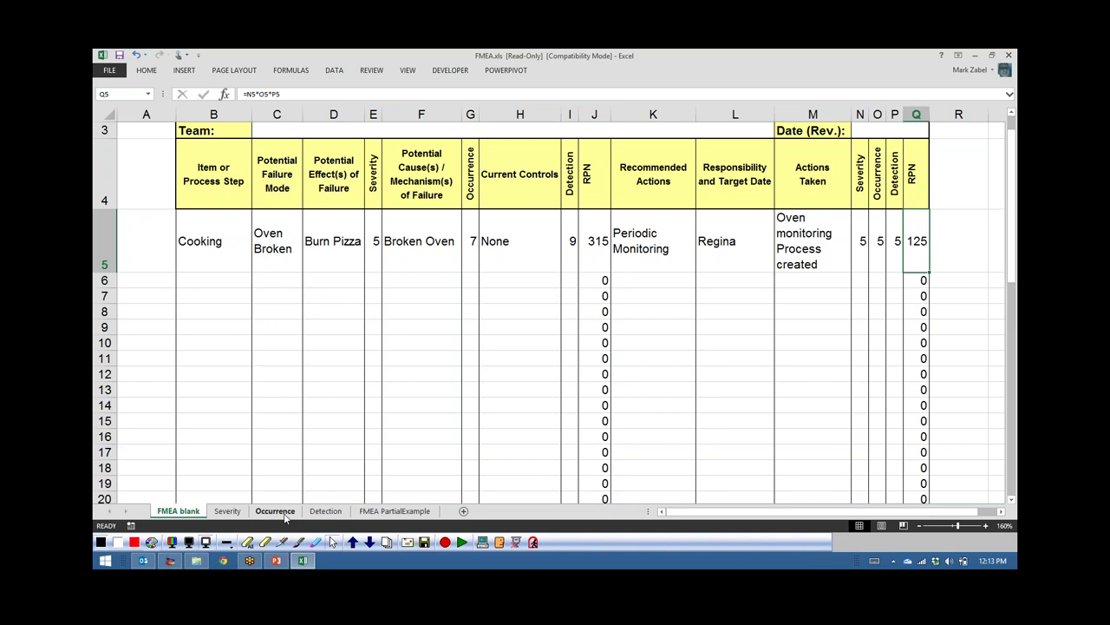
pyautogui.click(896, 243)
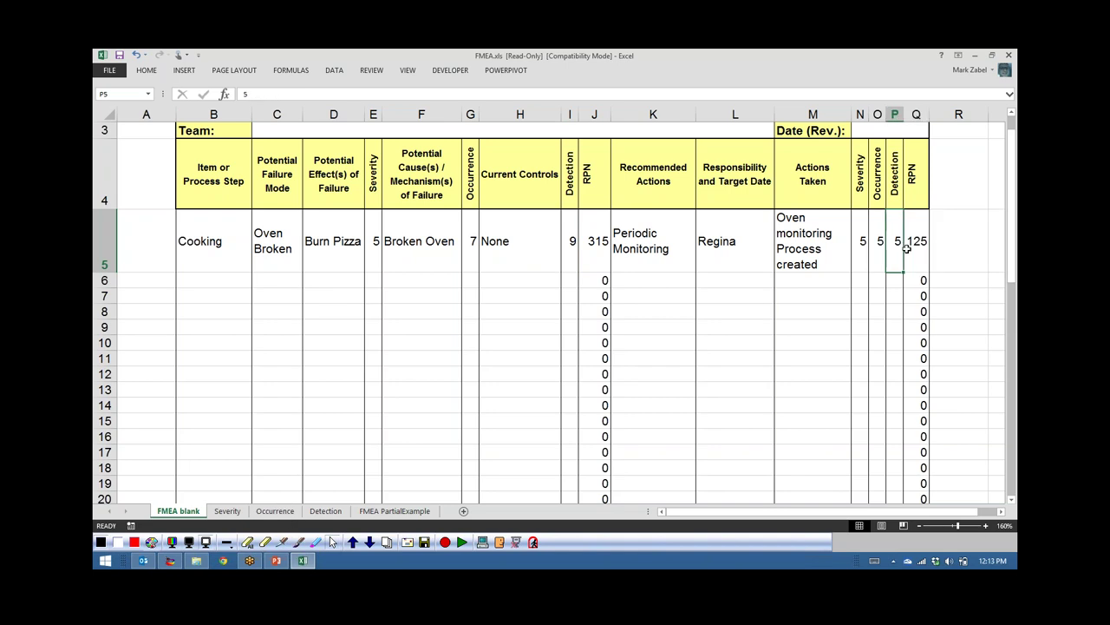
pyautogui.keyDown('ctrl'); pyautogui.click(859, 247); pyautogui.keyUp('ctrl')
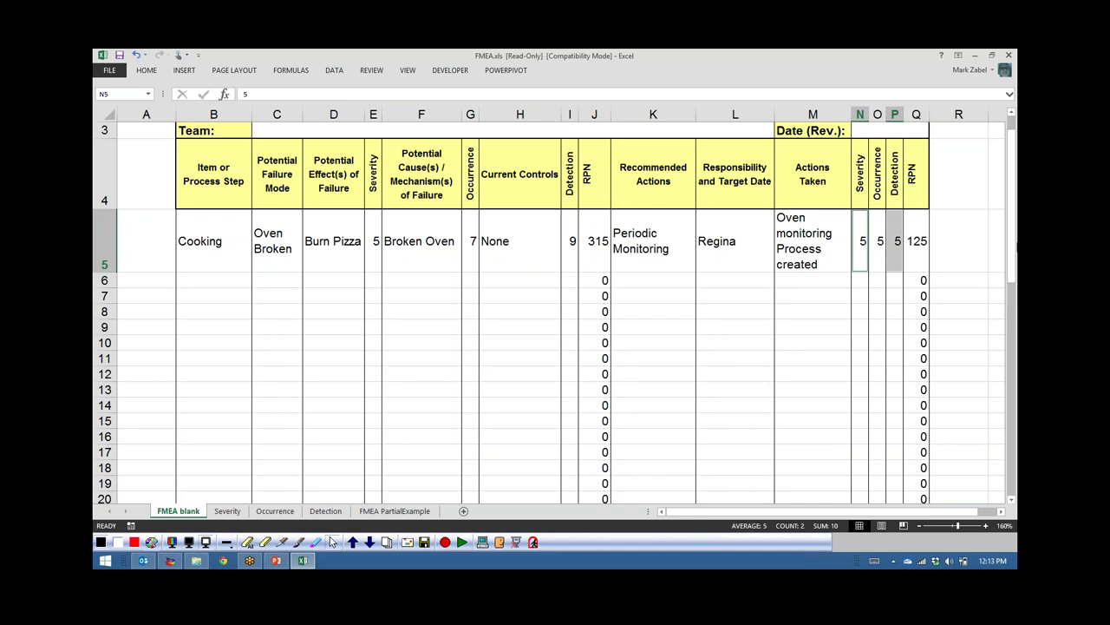
pyautogui.click(896, 238)
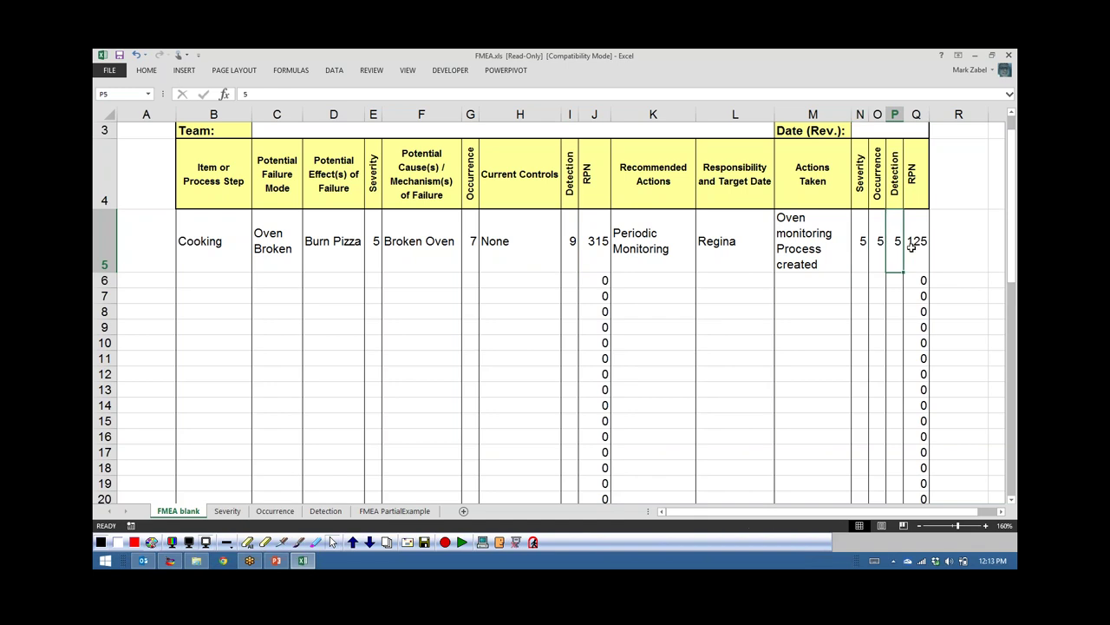
pyautogui.click(878, 247)
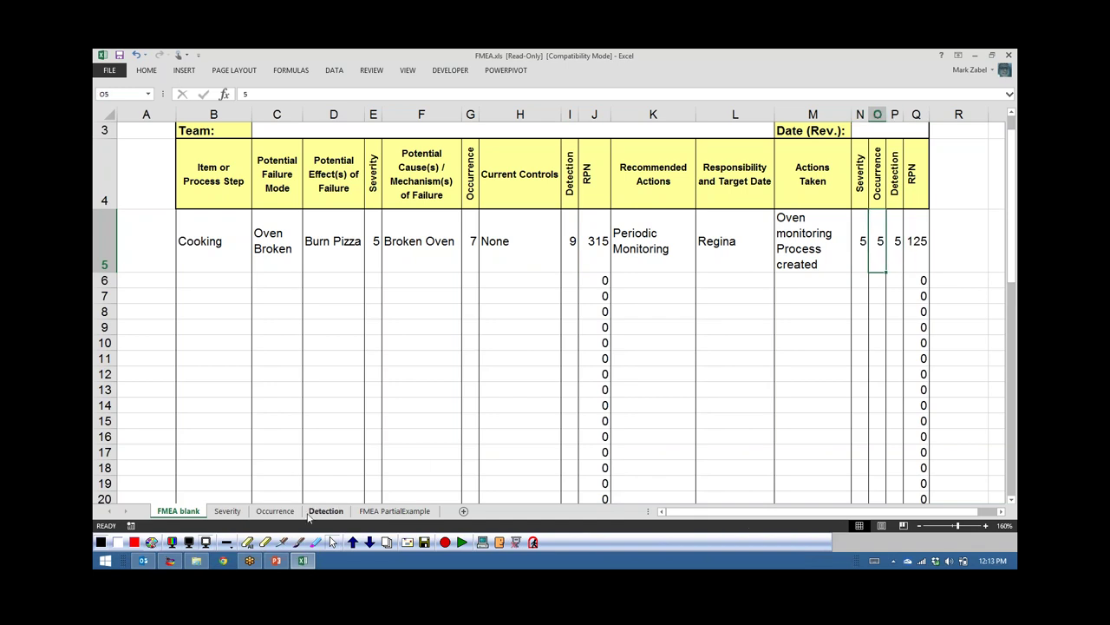
pyautogui.click(275, 511)
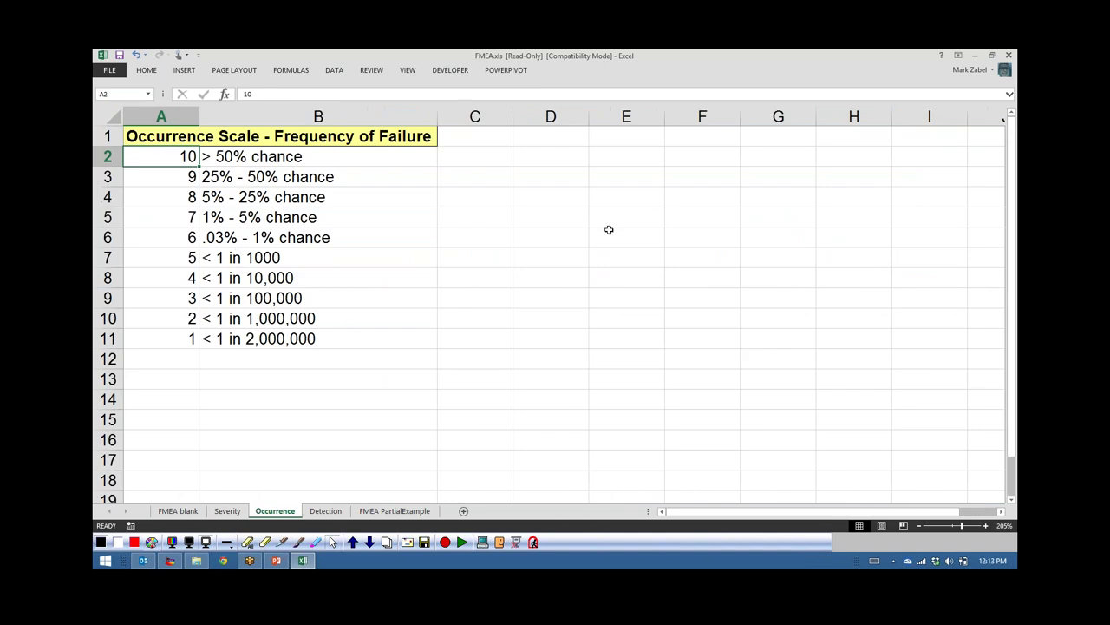
pyautogui.moveTo(269, 153); pyautogui.dragTo(261, 331)
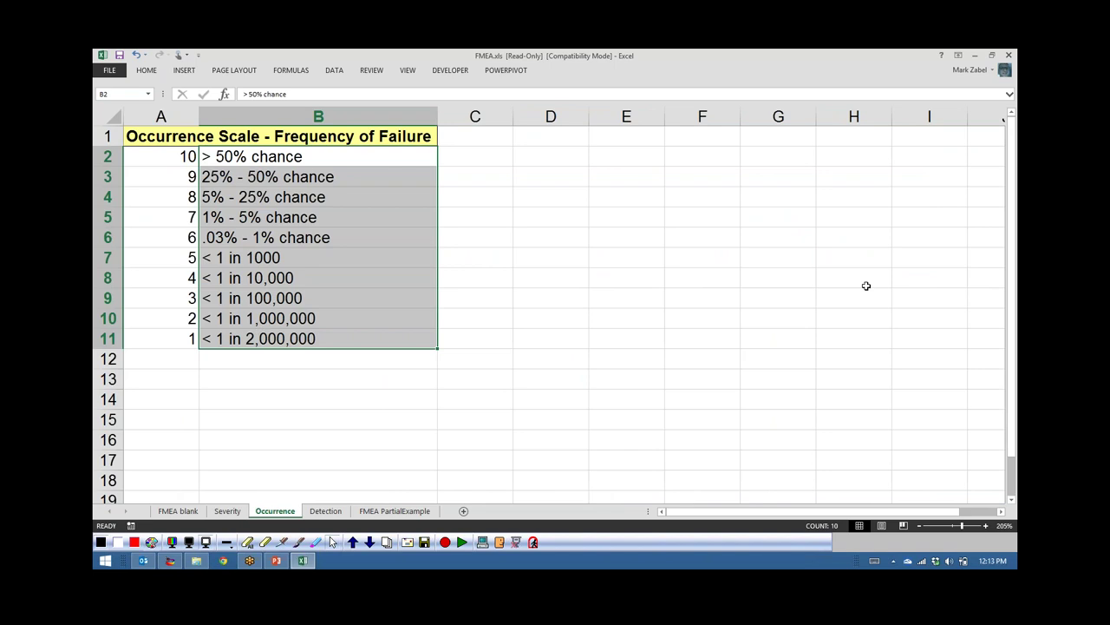
pyautogui.click(183, 513)
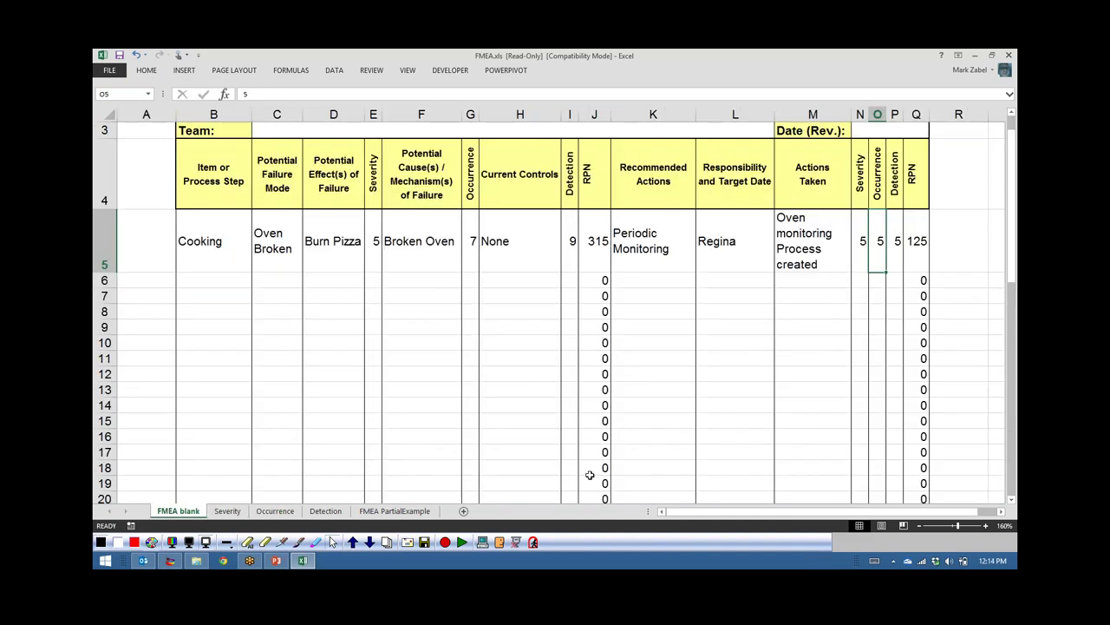
# - Highlight the post-action Occurrence rating cell in row 5 with a yellow fill
pyautogui.click(788, 346)
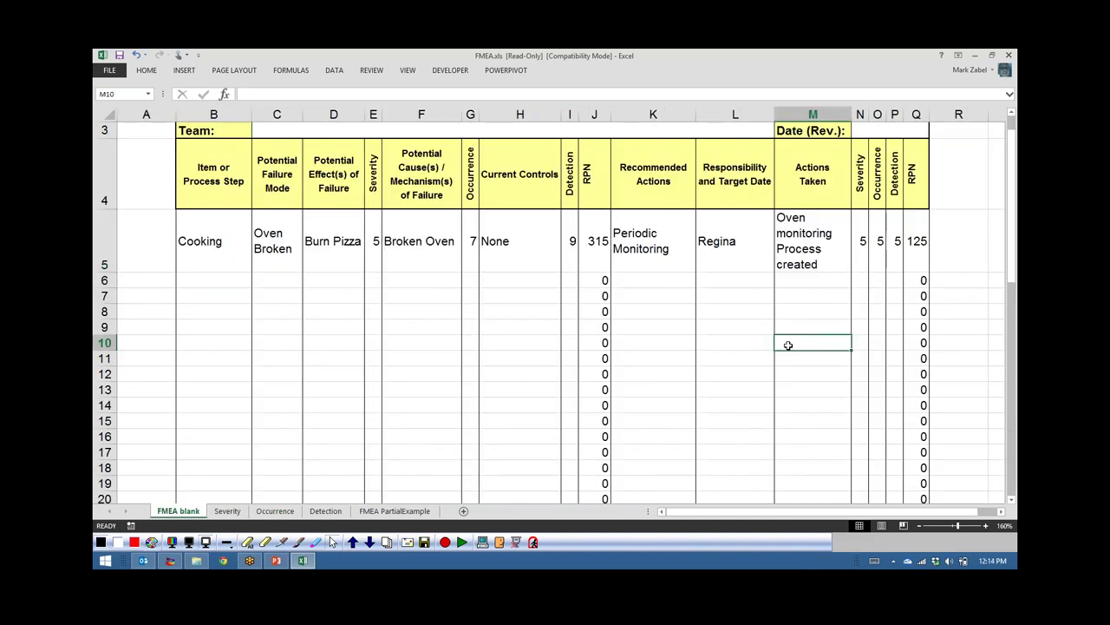
pyautogui.click(878, 240)
pyautogui.click(146, 69)
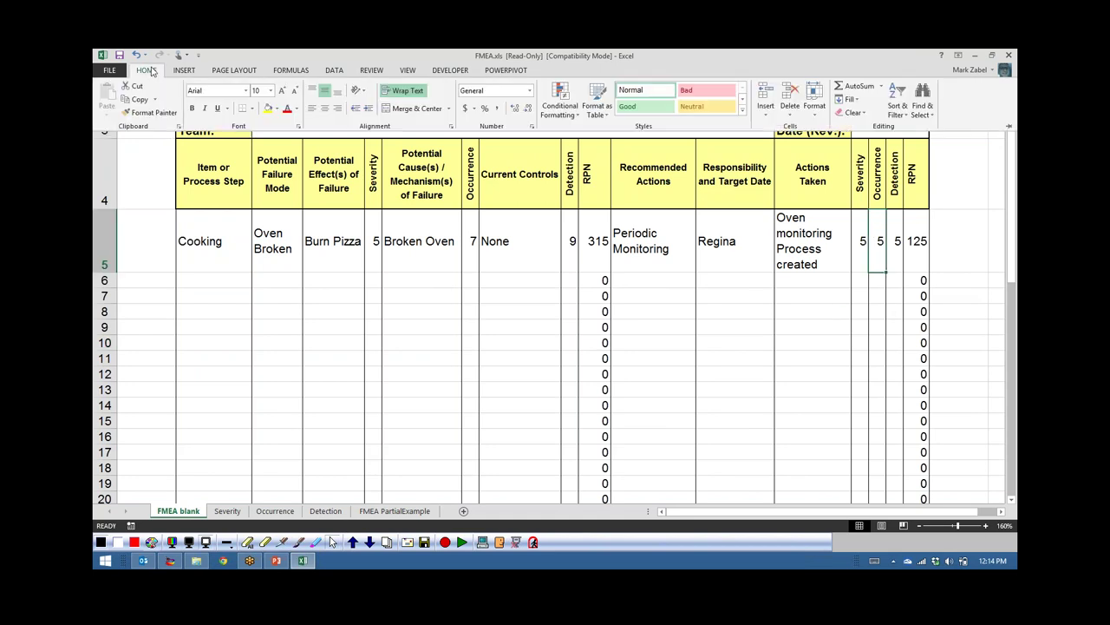
pyautogui.click(267, 111)
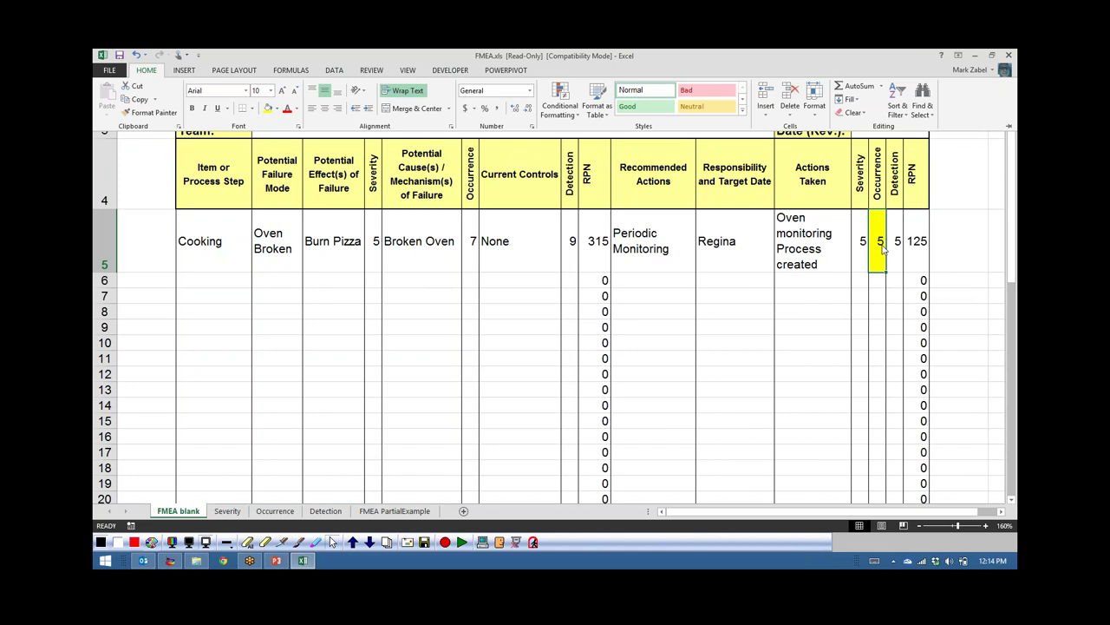
pyautogui.click(883, 258)
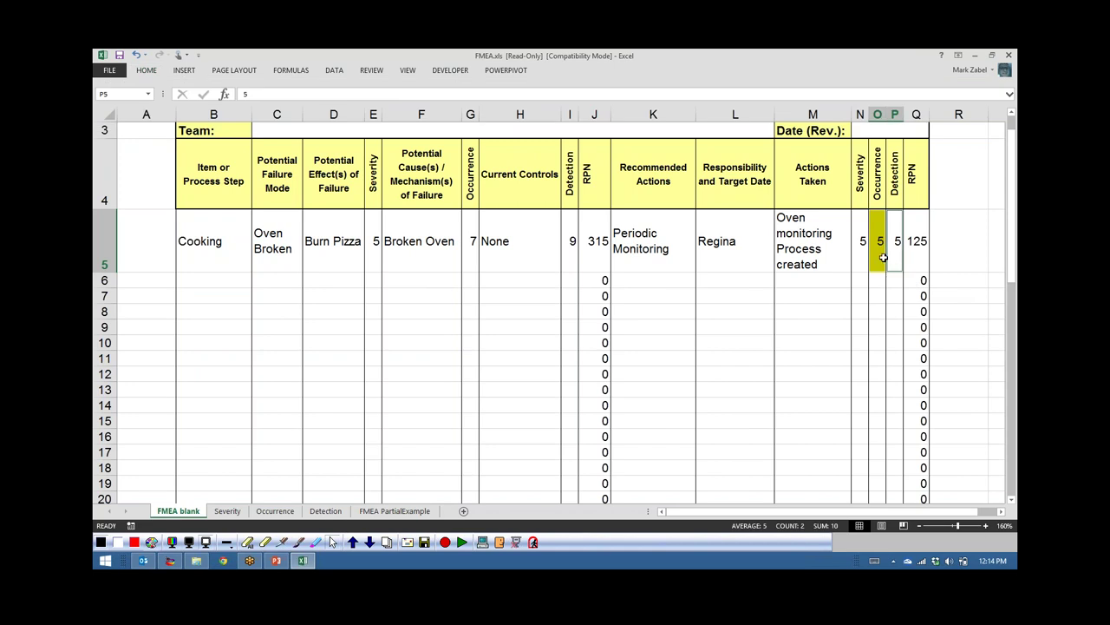
pyautogui.click(887, 261)
pyautogui.press('Left')
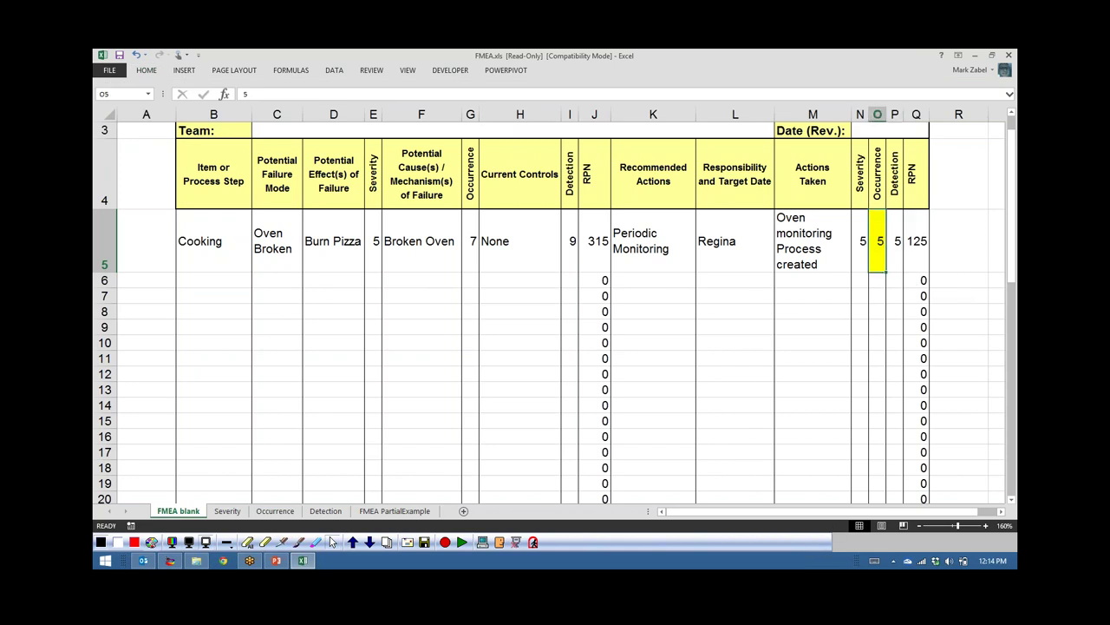
# - Review the heading row and the completed cooking entry in row 5 of the FMEA blank sheet, including the post-action Detection rating
pyautogui.click(424, 367)
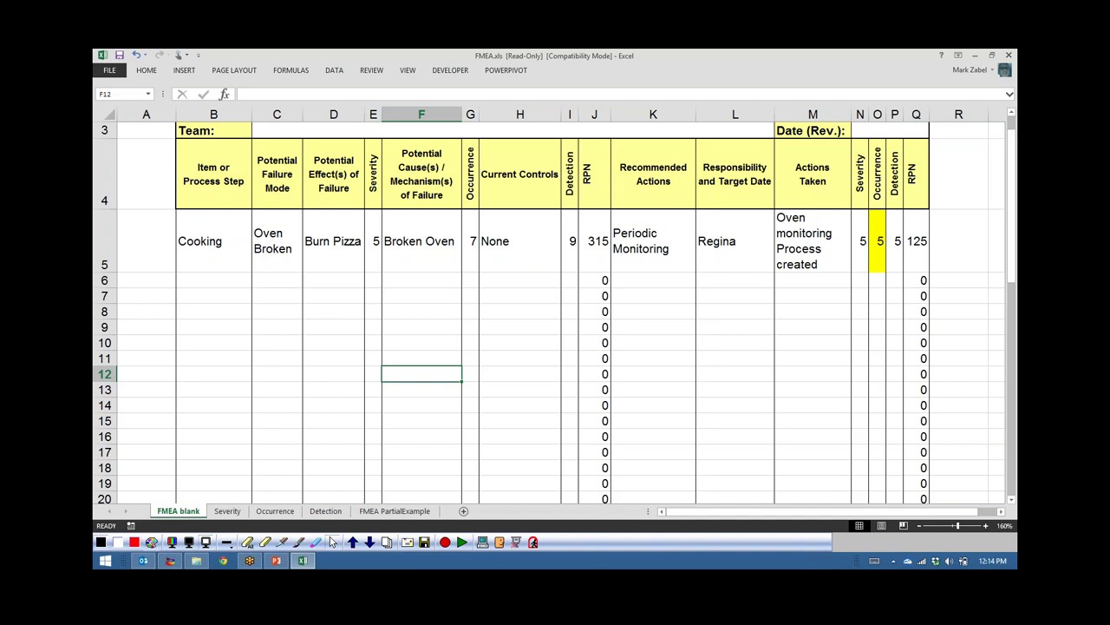
pyautogui.moveTo(230, 187); pyautogui.dragTo(905, 202)
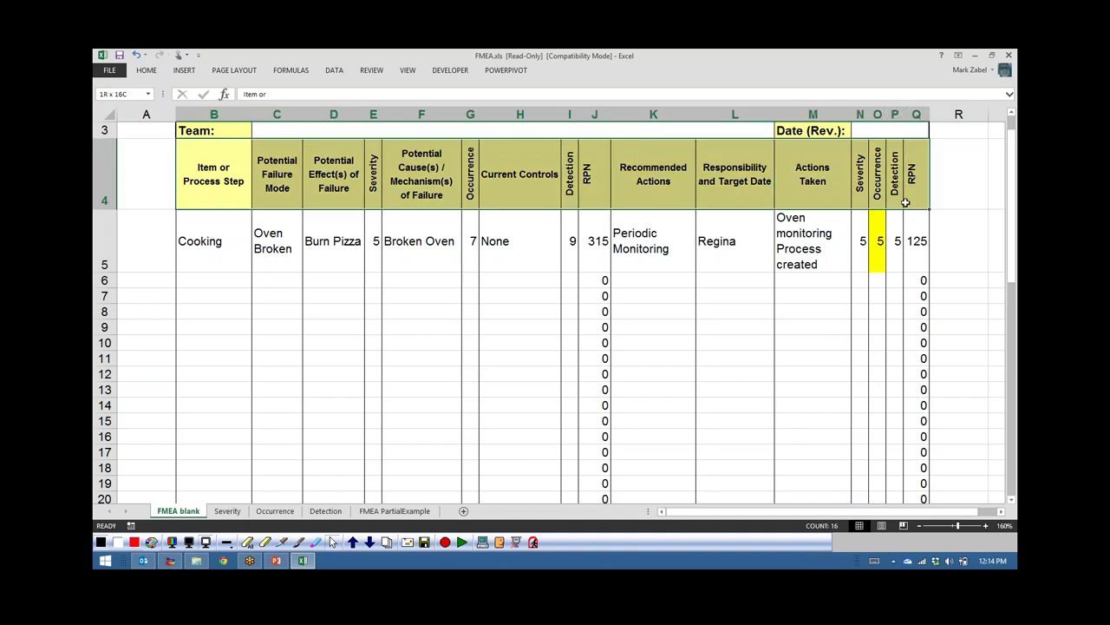
pyautogui.moveTo(916, 247); pyautogui.dragTo(211, 260)
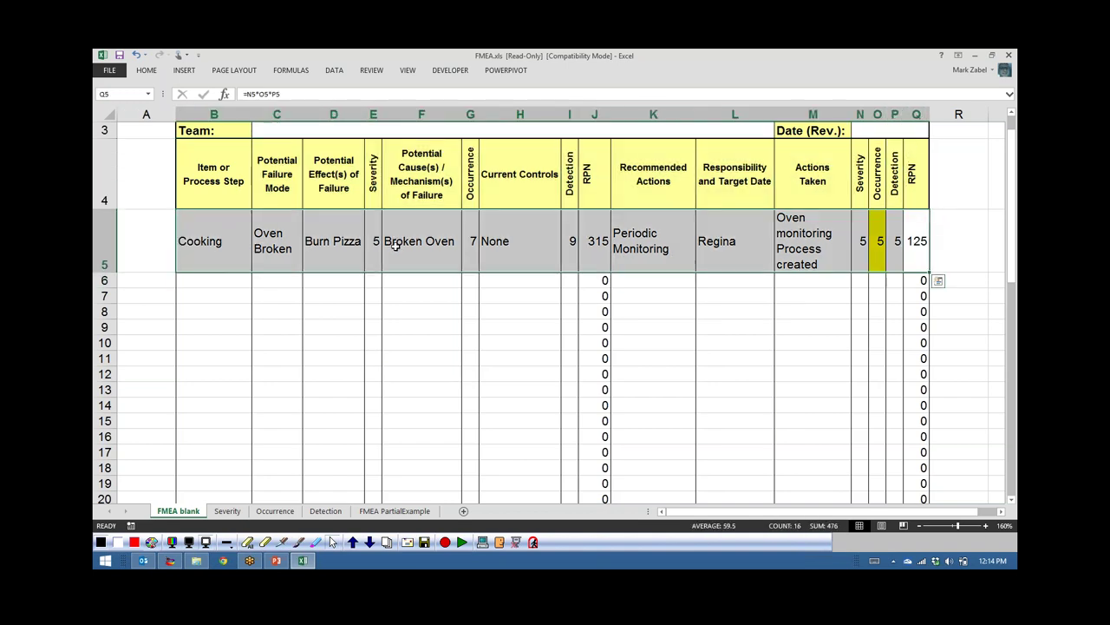
pyautogui.moveTo(291, 165); pyautogui.dragTo(316, 172)
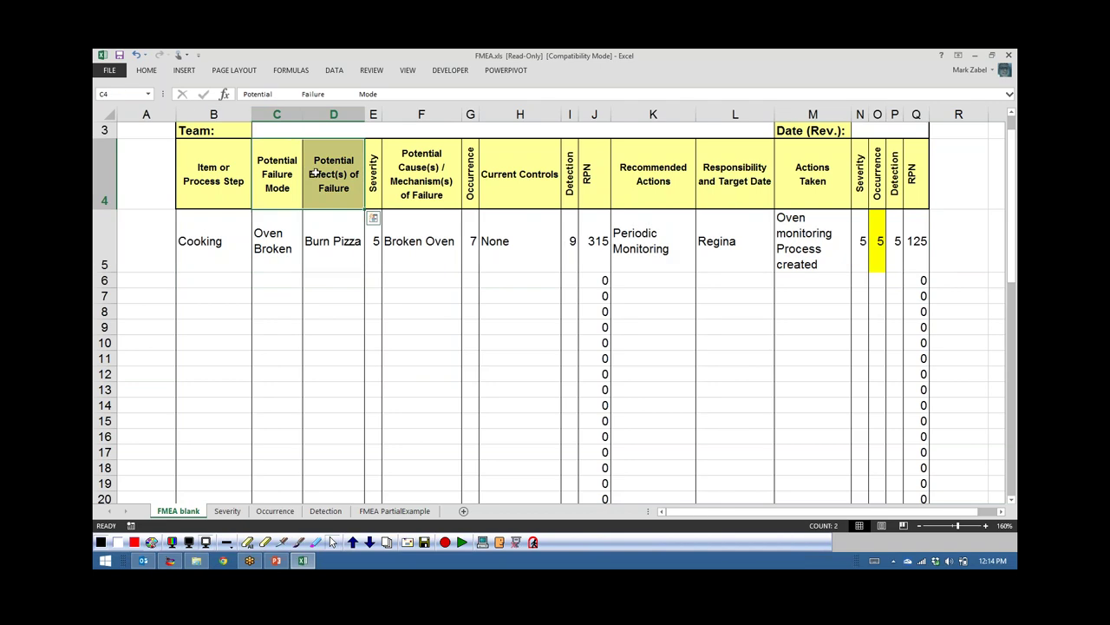
pyautogui.click(337, 180)
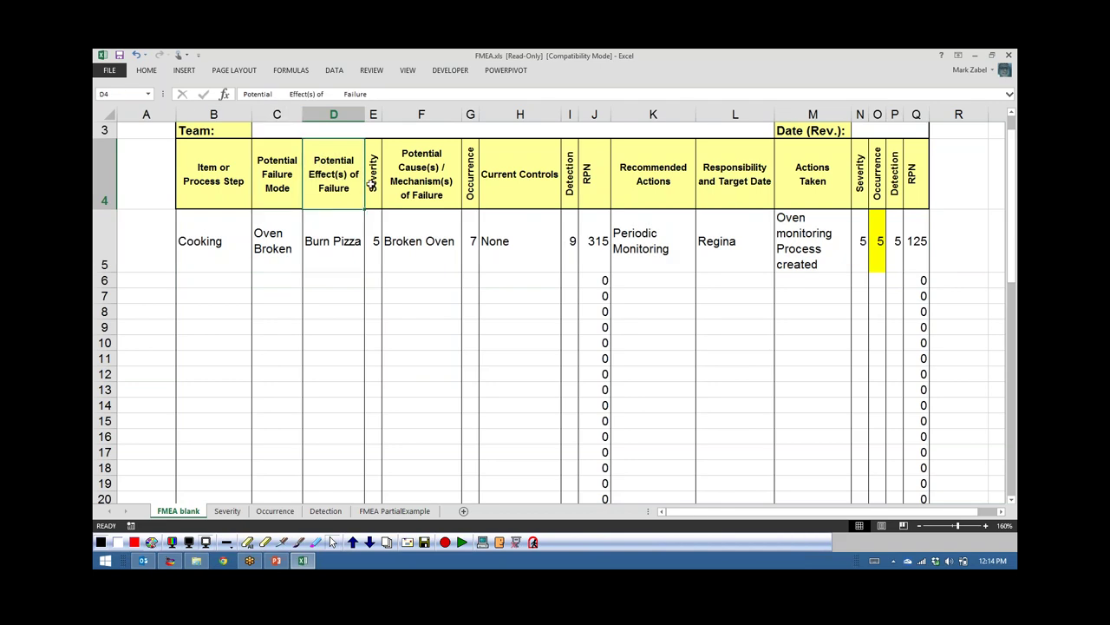
pyautogui.click(274, 183)
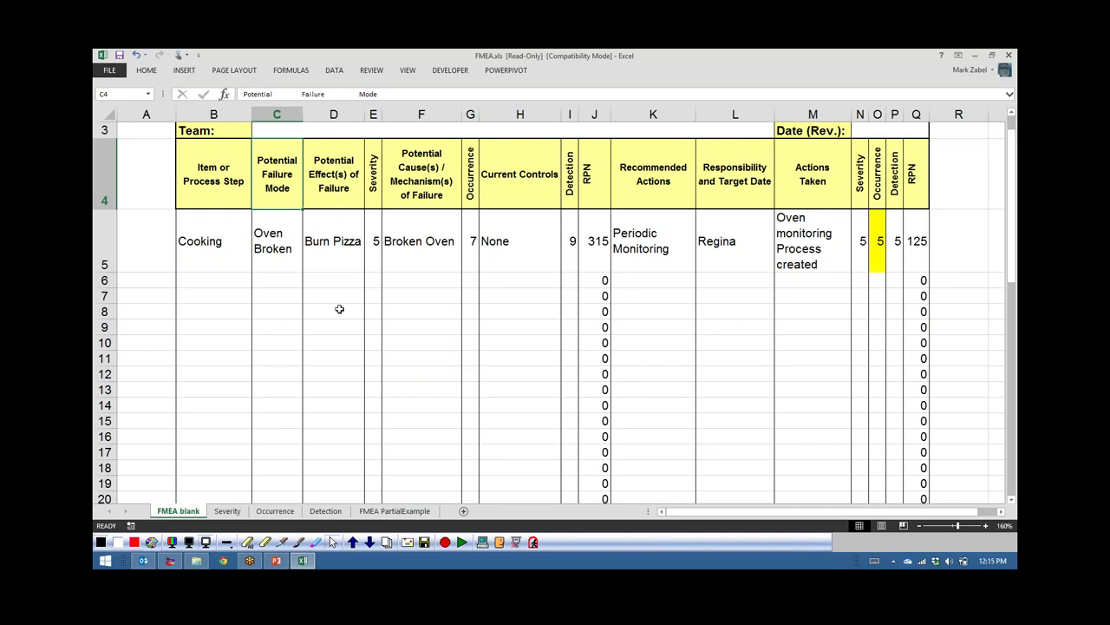
pyautogui.click(892, 223)
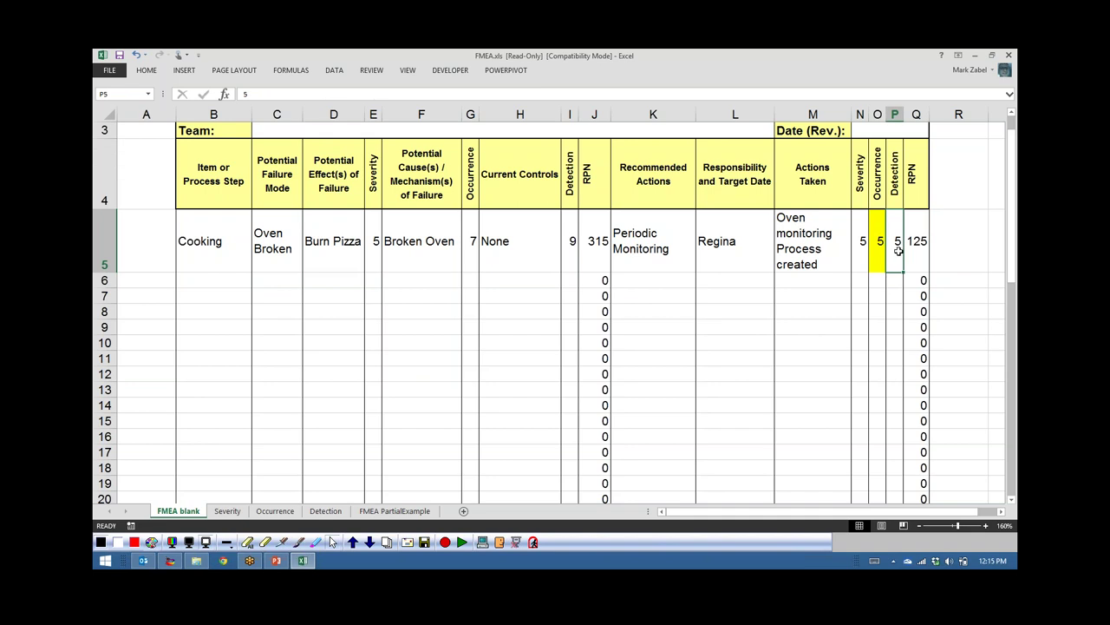
pyautogui.click(292, 364)
# - Switch to the Week 7 presentation in PowerPoint and display the FMEA module's Summary slide 59 in reading view
pyautogui.click(276, 560)
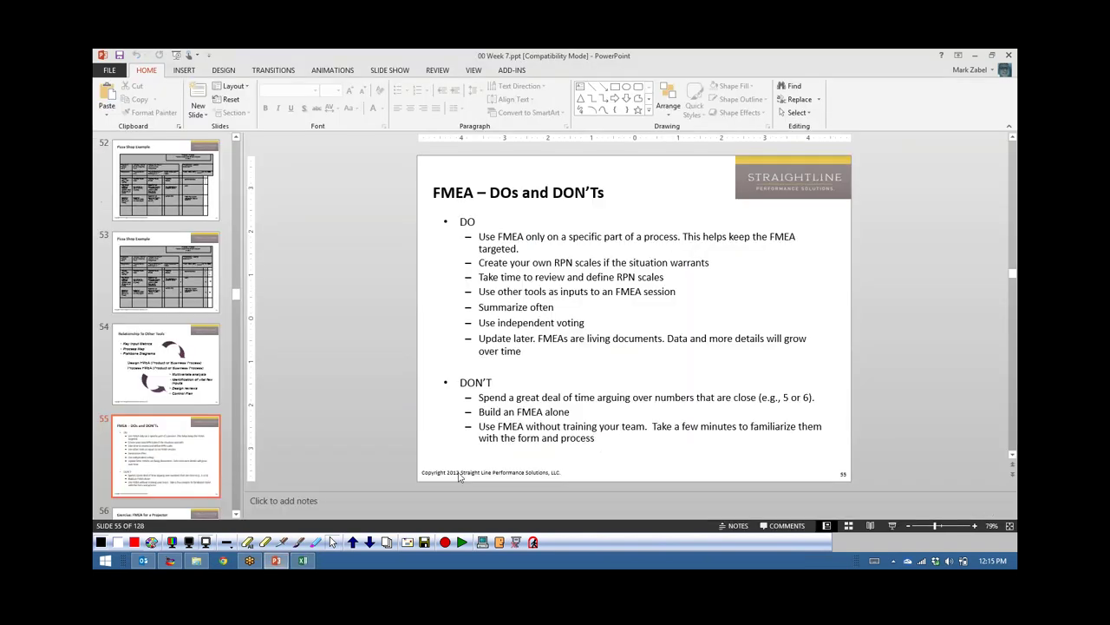
pyautogui.press('Down')
pyautogui.press('Down')
pyautogui.press('Down')
pyautogui.press('Down')
pyautogui.press('Down')
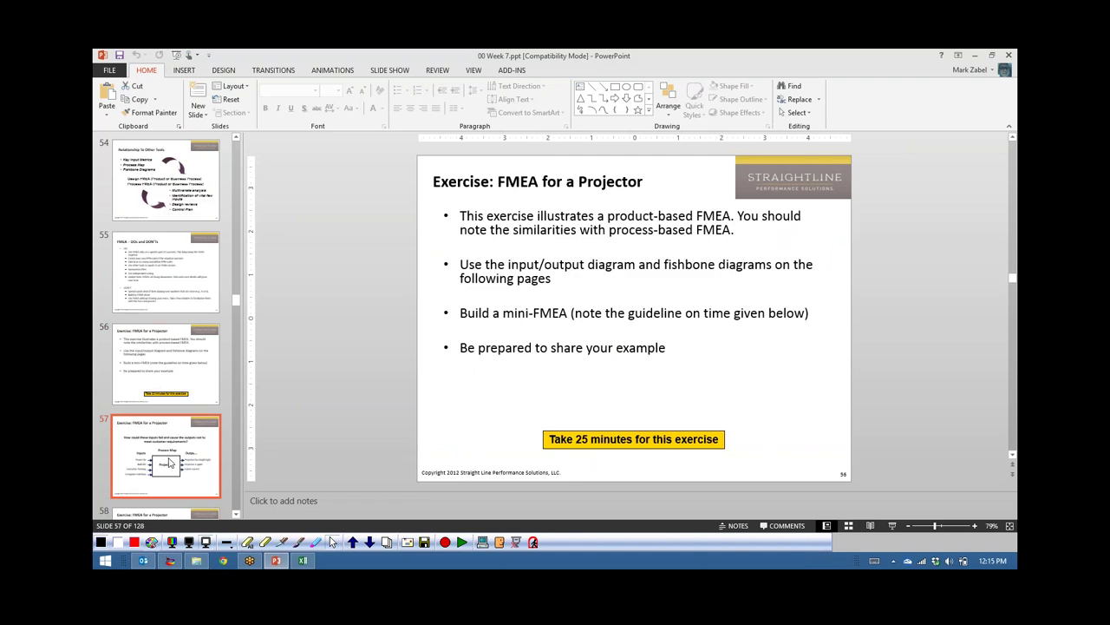
pyautogui.press('Up')
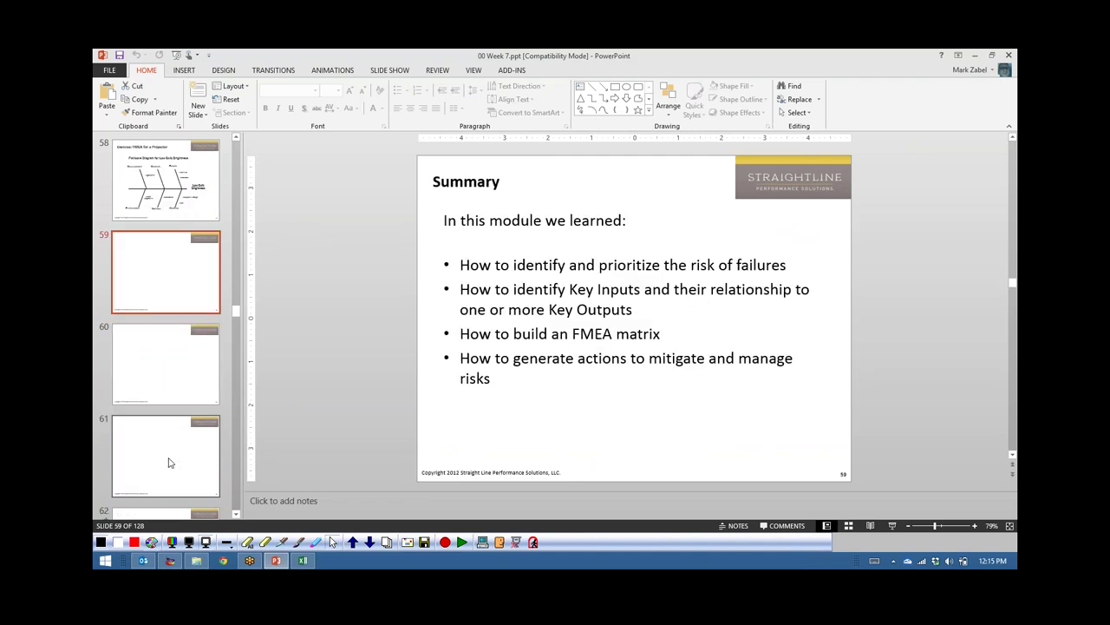
pyautogui.click(868, 527)
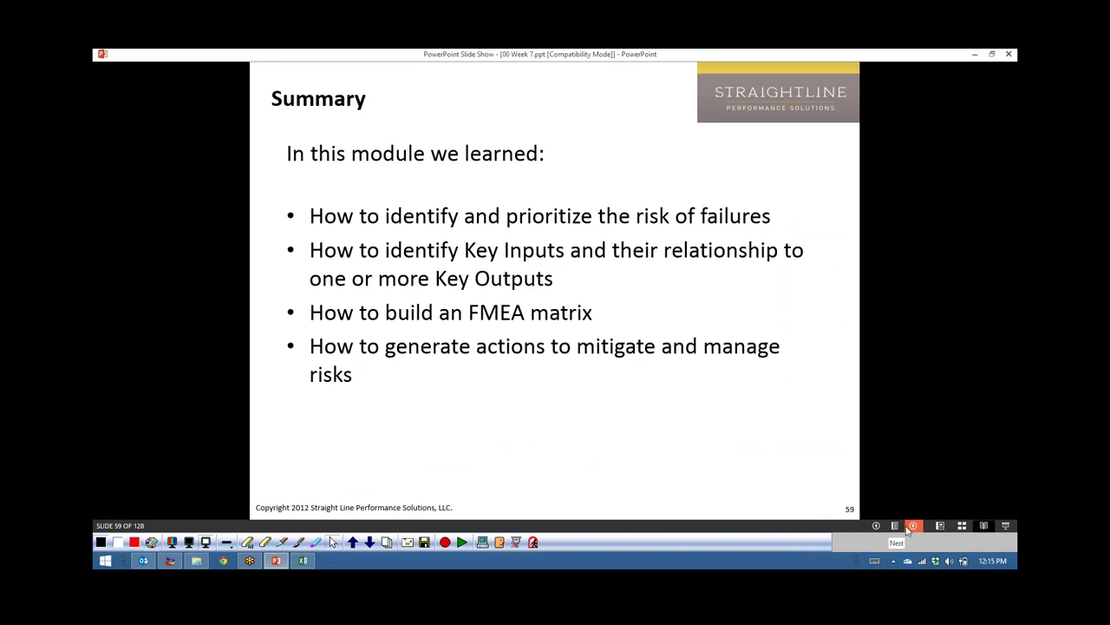
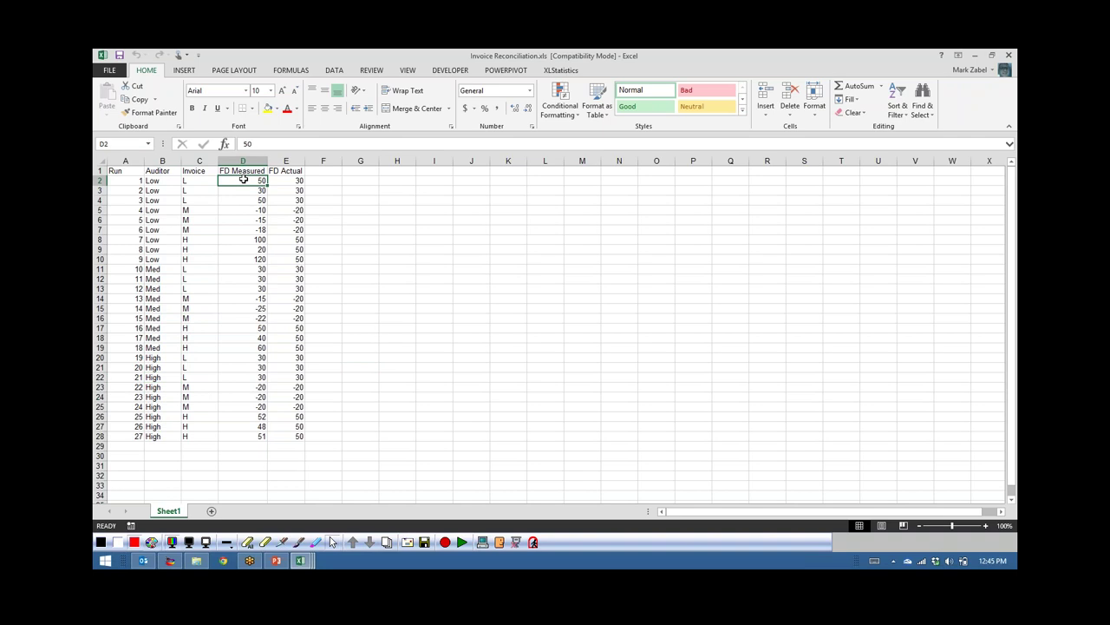
# - Examine the FD Measured and FD Actual columns in the Invoice Reconciliation workbook
pyautogui.click(292, 180)
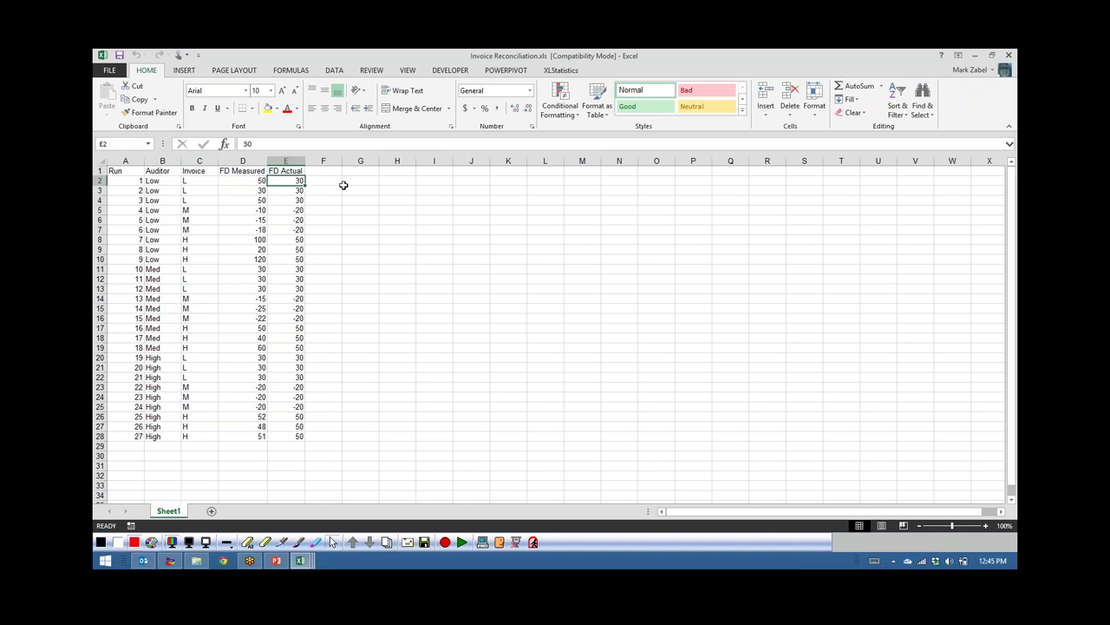
pyautogui.click(290, 162)
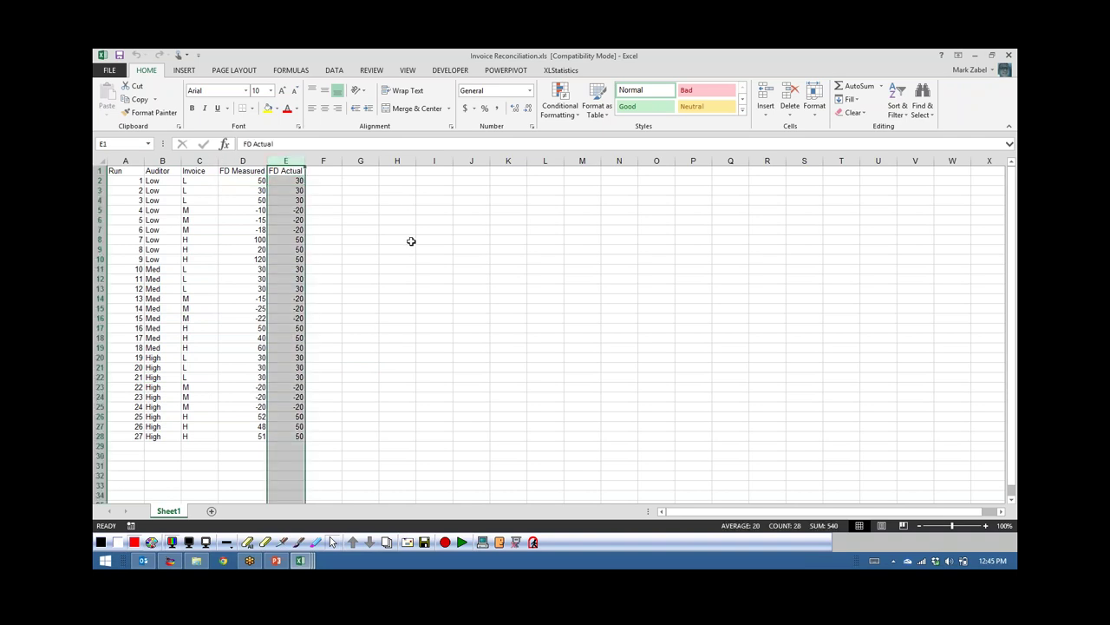
pyautogui.scroll(1, 412, 241)
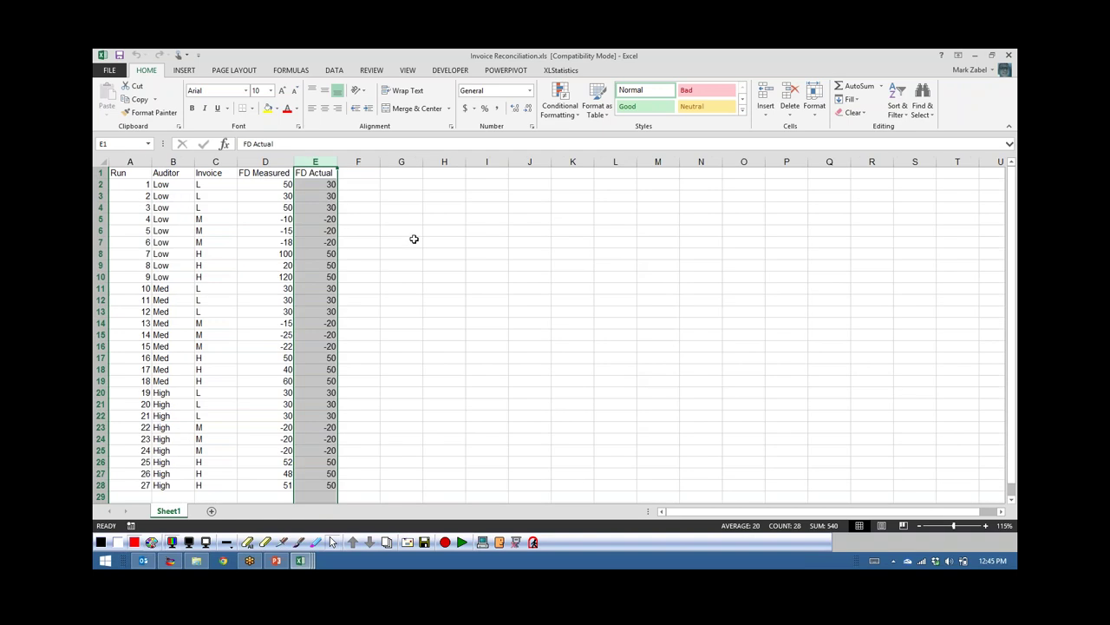
pyautogui.scroll(-1, 414, 239)
pyautogui.scroll(1, 376, 222)
pyautogui.scroll(1, 377, 222)
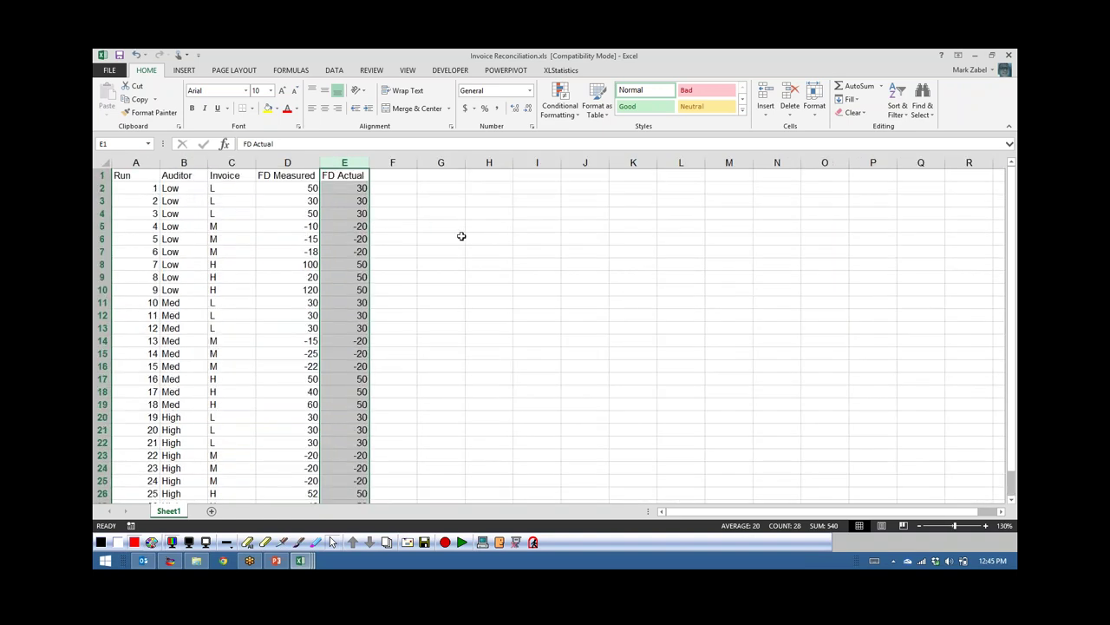
pyautogui.click(392, 177)
pyautogui.scroll(-1, 472, 175)
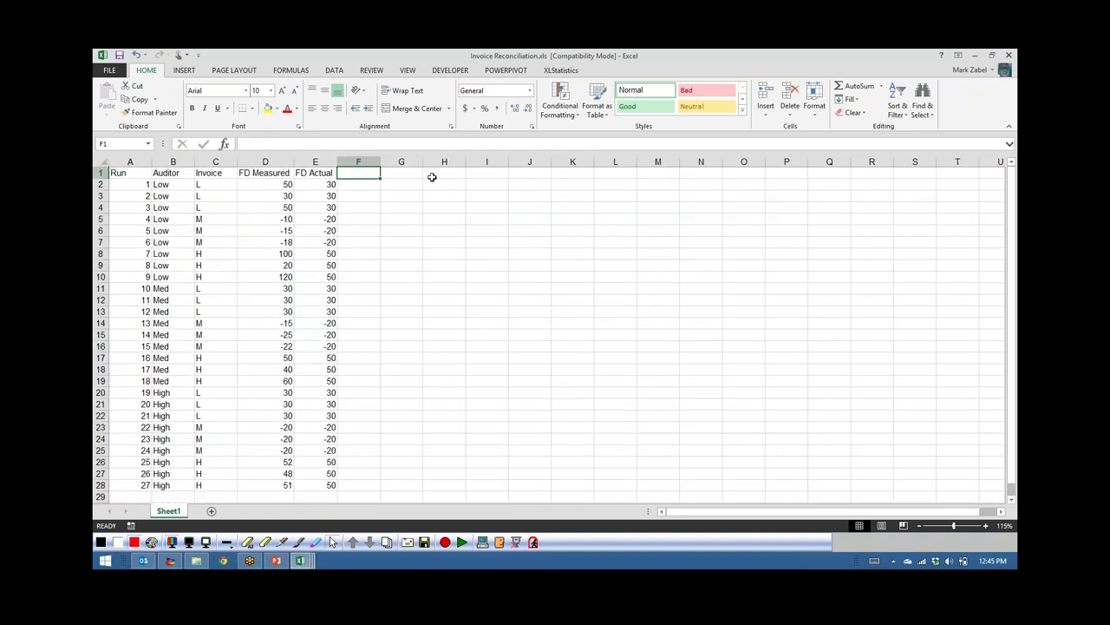
pyautogui.click(253, 172)
pyautogui.click(307, 174)
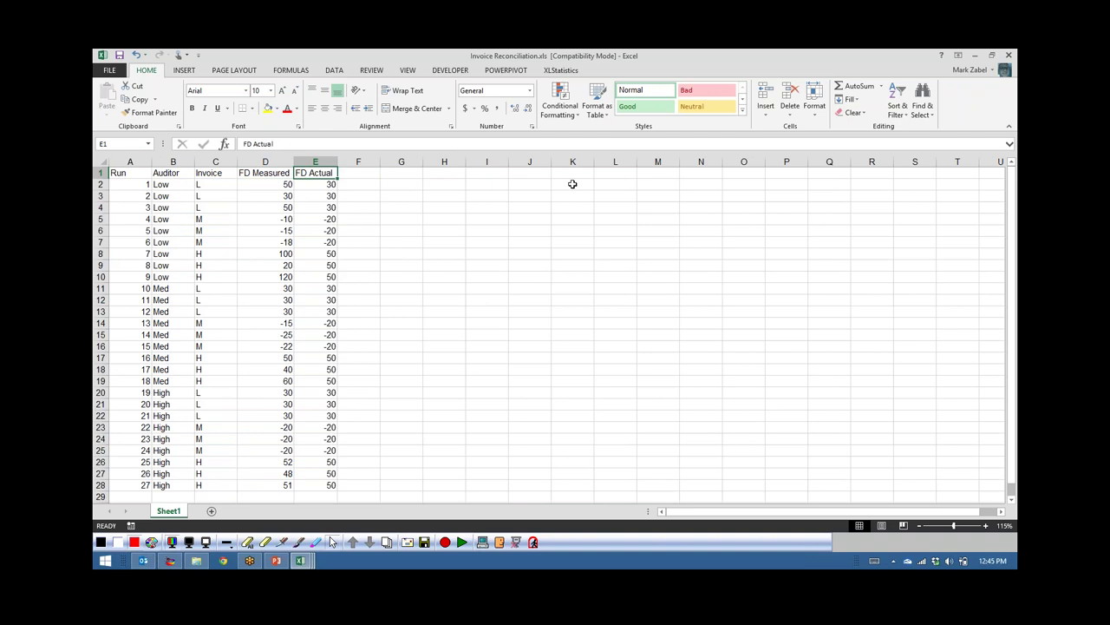
# - Add the column heading Difference in cell F1, beside FD Actual
pyautogui.press('Right')
pyautogui.write('Di')
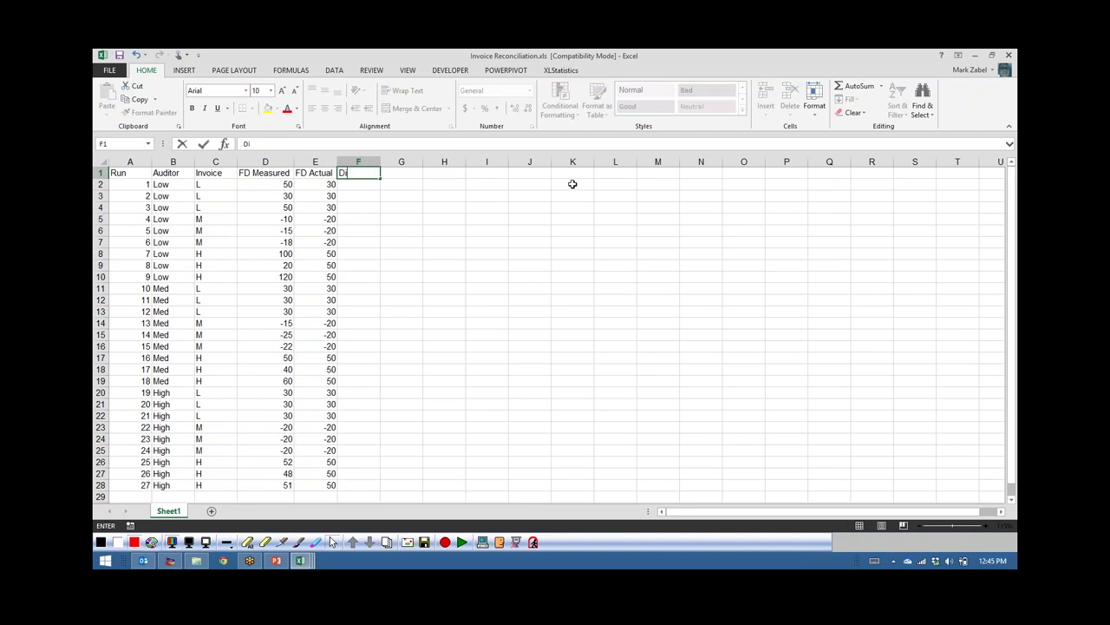
pyautogui.write('fference')
pyautogui.press('Return')
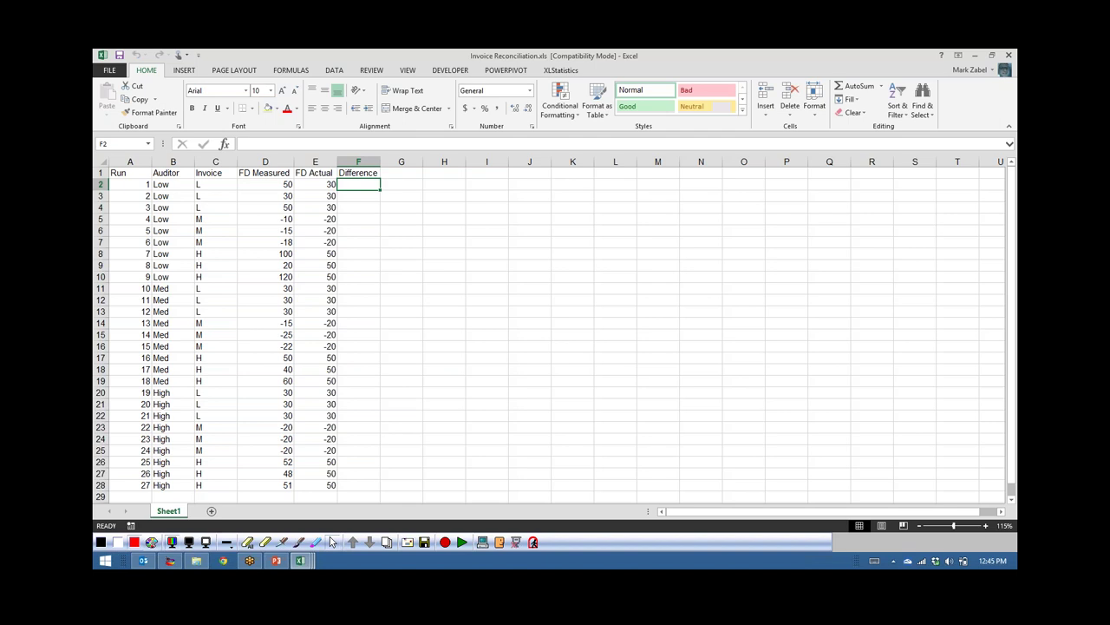
# - Enter the formula =E2-D2 in F2 to subtract the measured value from the actual value for run 1
pyautogui.write('=')
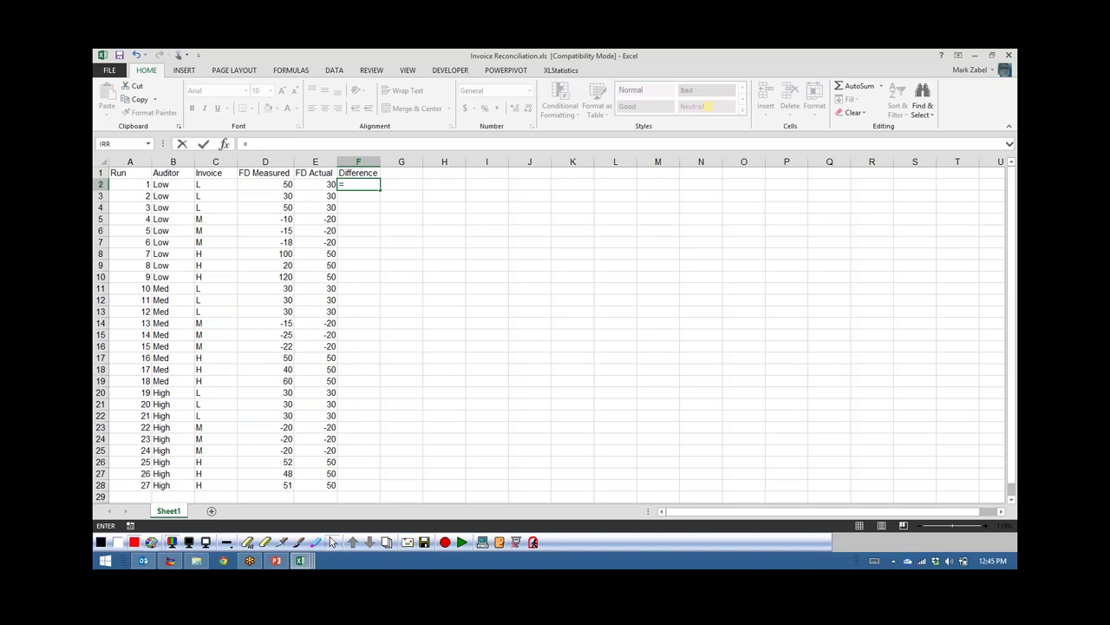
pyautogui.click(323, 184)
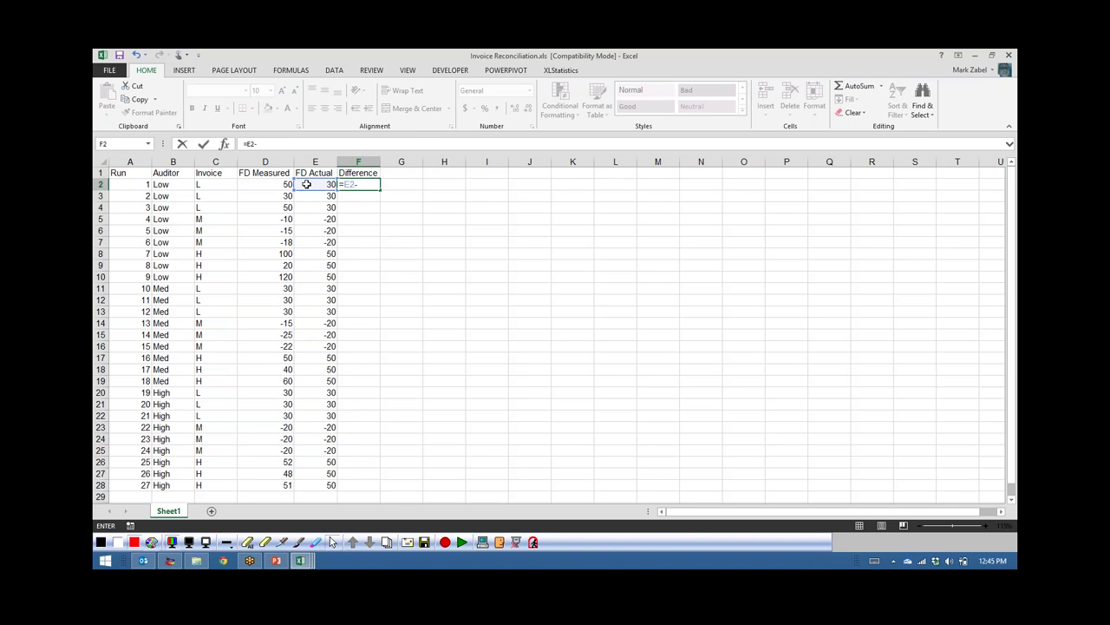
pyautogui.write('-')
pyautogui.press('Left')
pyautogui.press('Left')
pyautogui.press('Return')
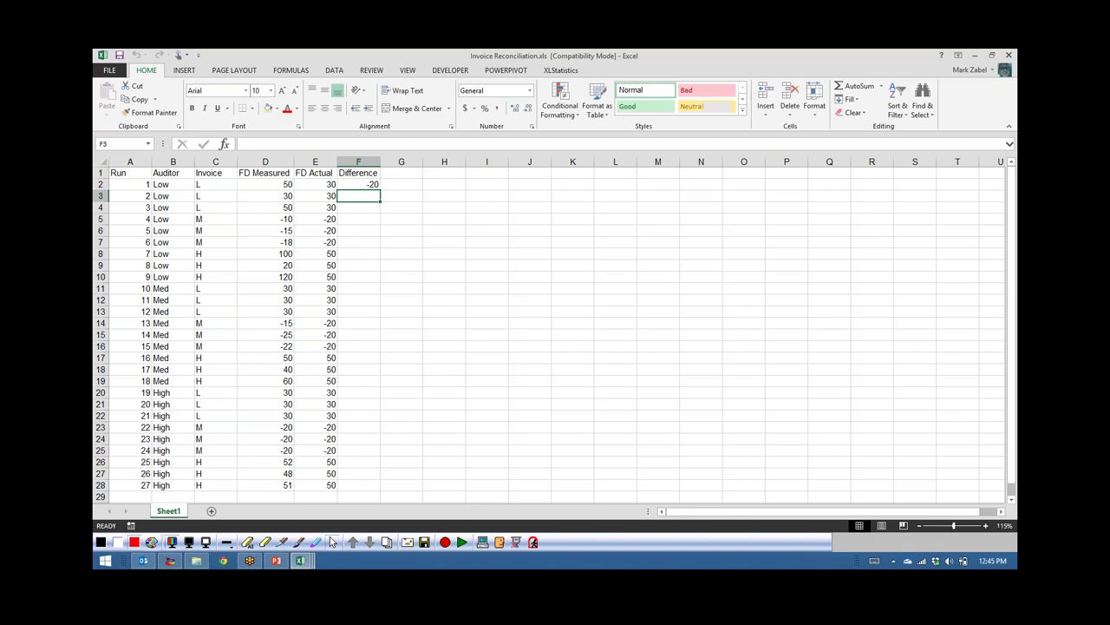
# - Fill the Difference formula from F2 down to F28 so that it covers all the runs
pyautogui.click(361, 184)
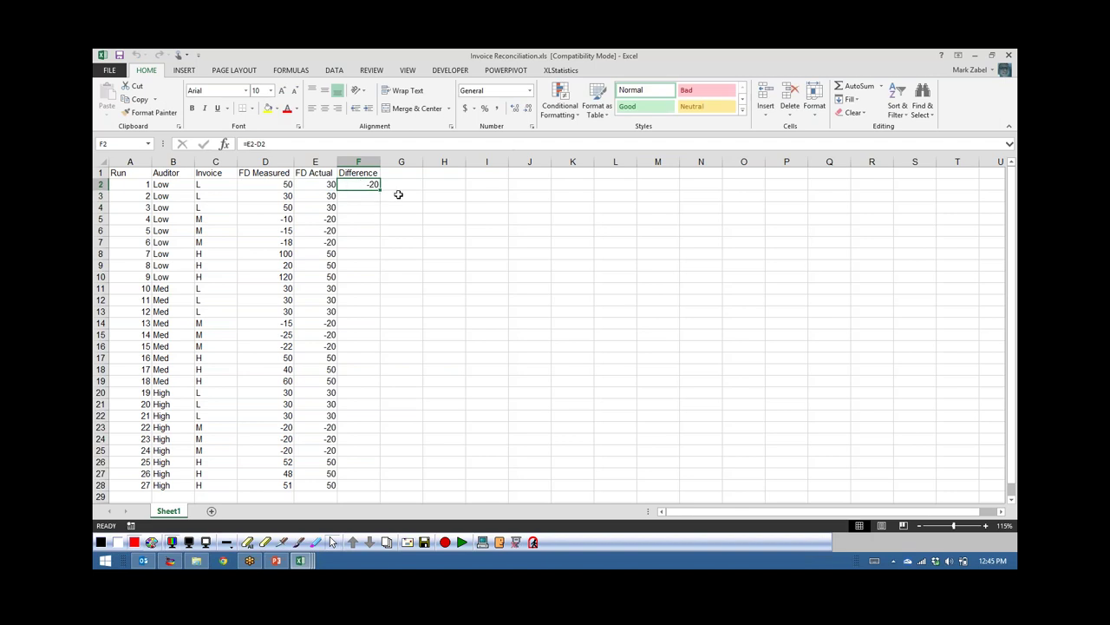
pyautogui.moveTo(381, 188); pyautogui.dragTo(373, 462)
pyautogui.scroll(1, 595, 379)
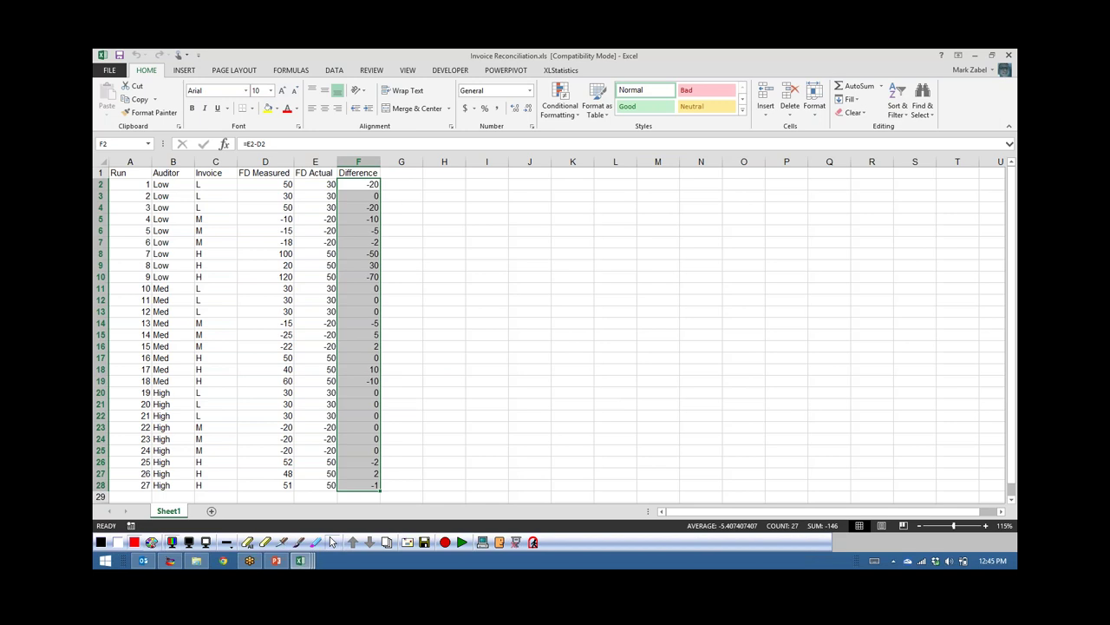
# - Format the headings in A1:F1 as bold with a light gray fill and fit column F's width to its contents
pyautogui.moveTo(351, 173); pyautogui.dragTo(126, 173)
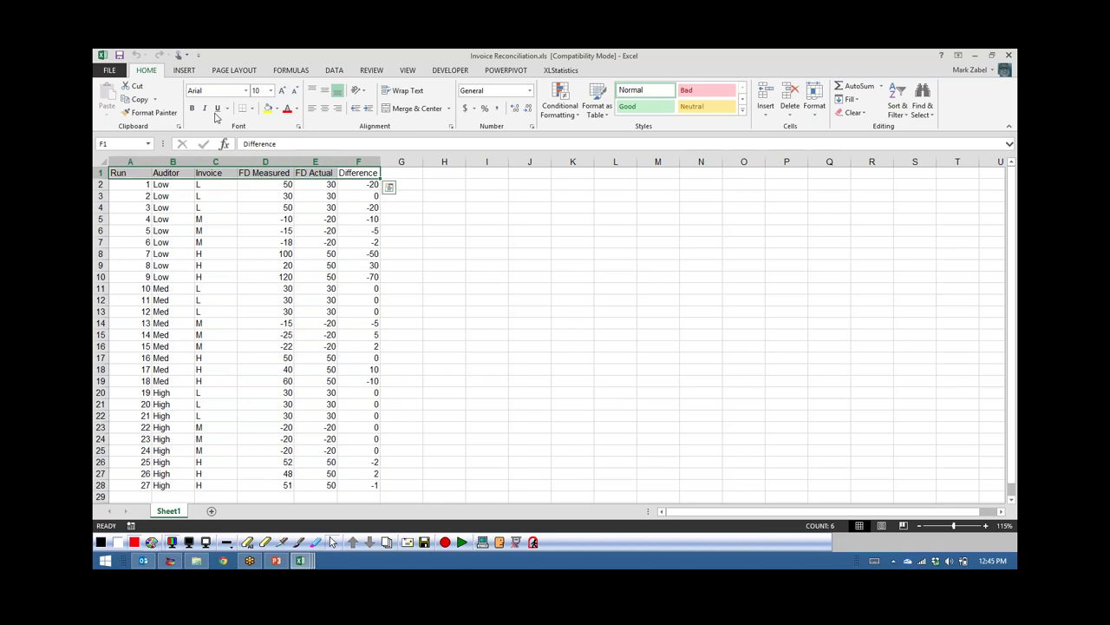
pyautogui.click(276, 111)
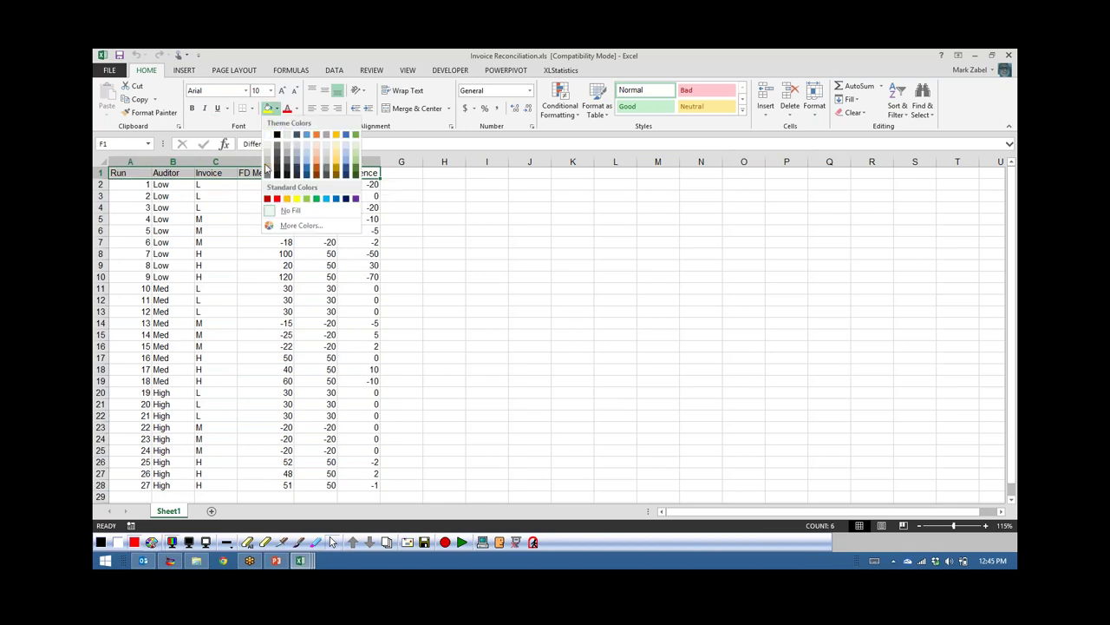
pyautogui.press('Escape')
pyautogui.click(192, 108)
pyautogui.click(470, 270)
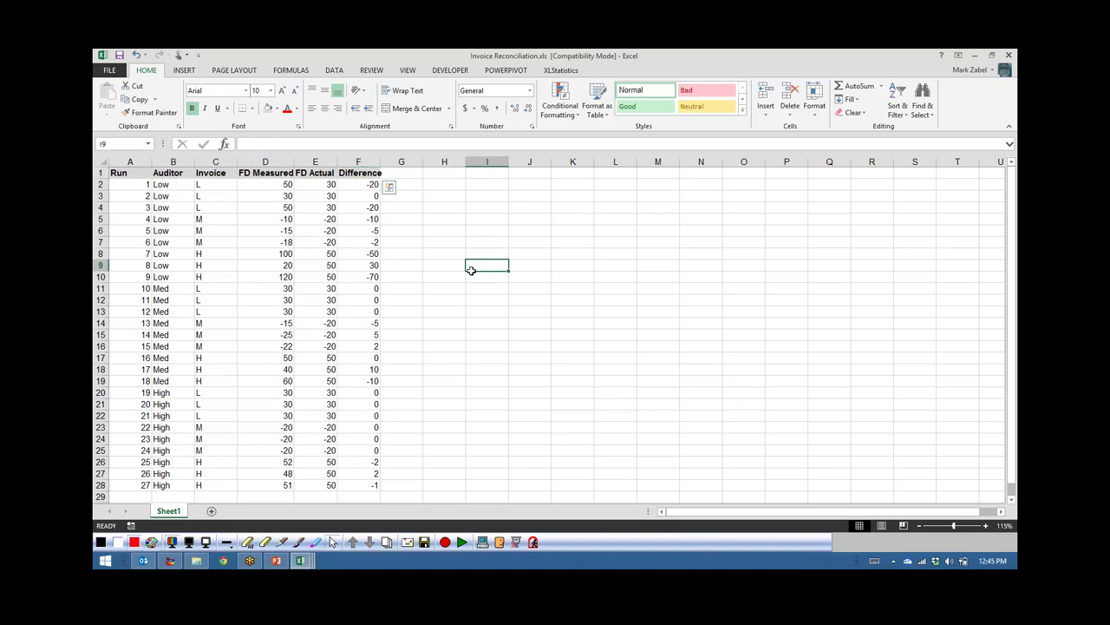
pyautogui.doubleClick(380, 162)
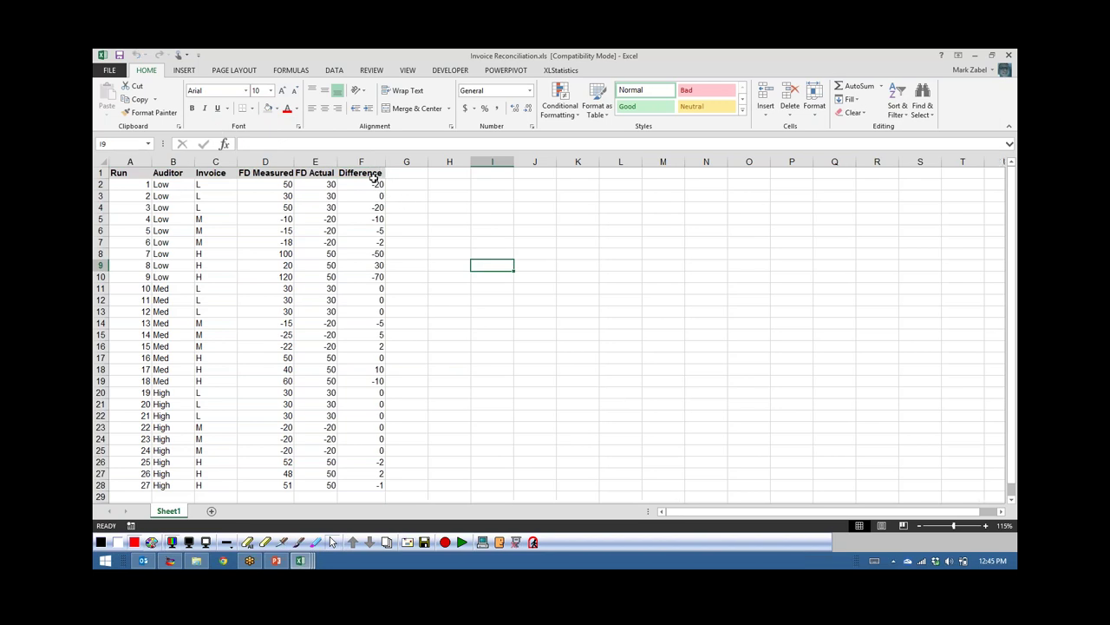
# - Examine the Difference values for runs 1 to 27 against FD Actual, comparing the Low, Med and High auditor groups
pyautogui.click(373, 177)
pyautogui.click(360, 186)
pyautogui.click(360, 209)
pyautogui.click(360, 276)
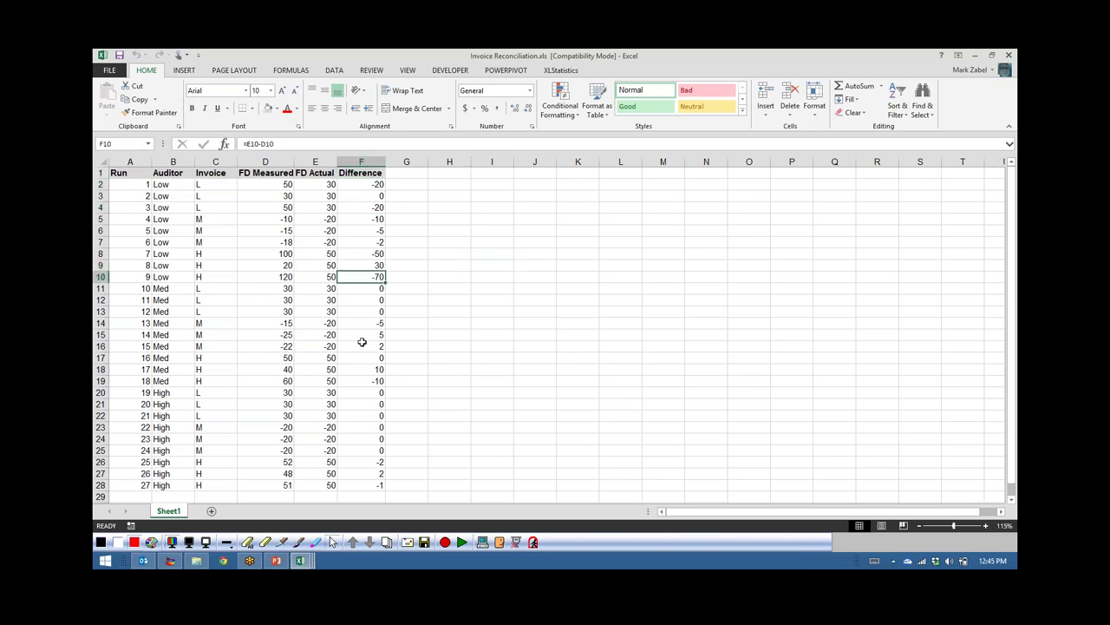
pyautogui.click(362, 344)
pyautogui.click(361, 416)
pyautogui.click(362, 461)
pyautogui.click(370, 486)
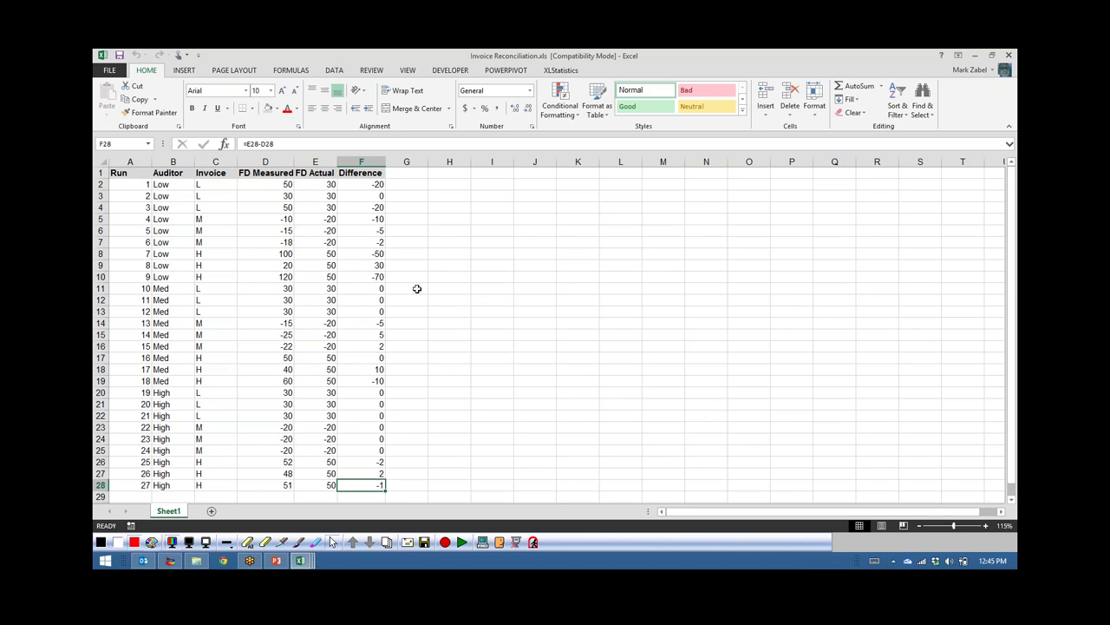
pyautogui.click(371, 184)
pyautogui.moveTo(372, 184); pyautogui.dragTo(378, 484)
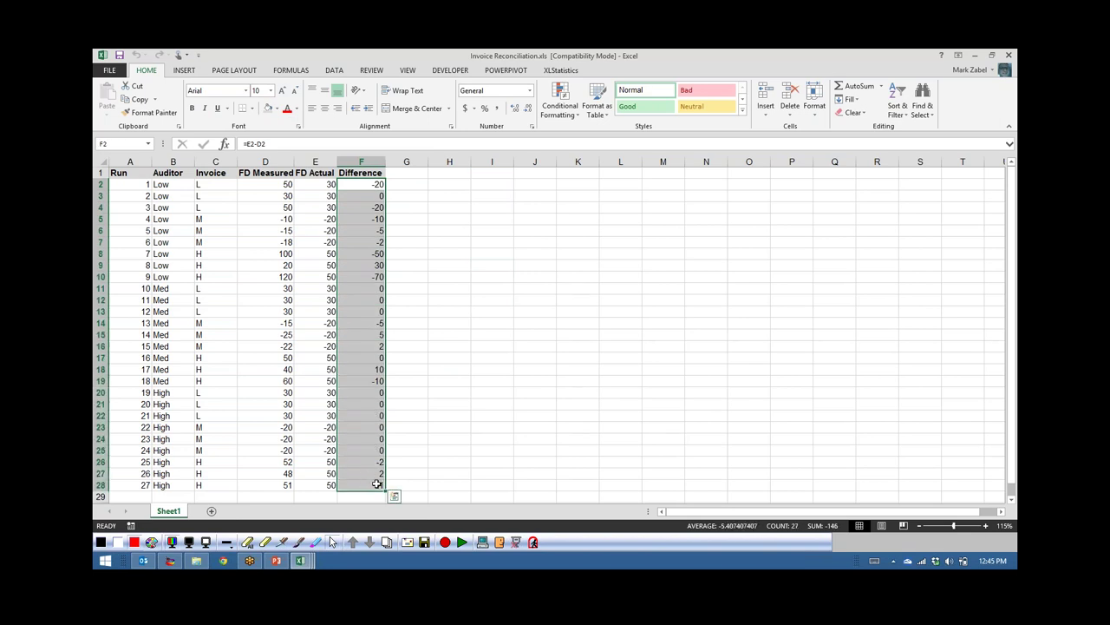
pyautogui.click(327, 185)
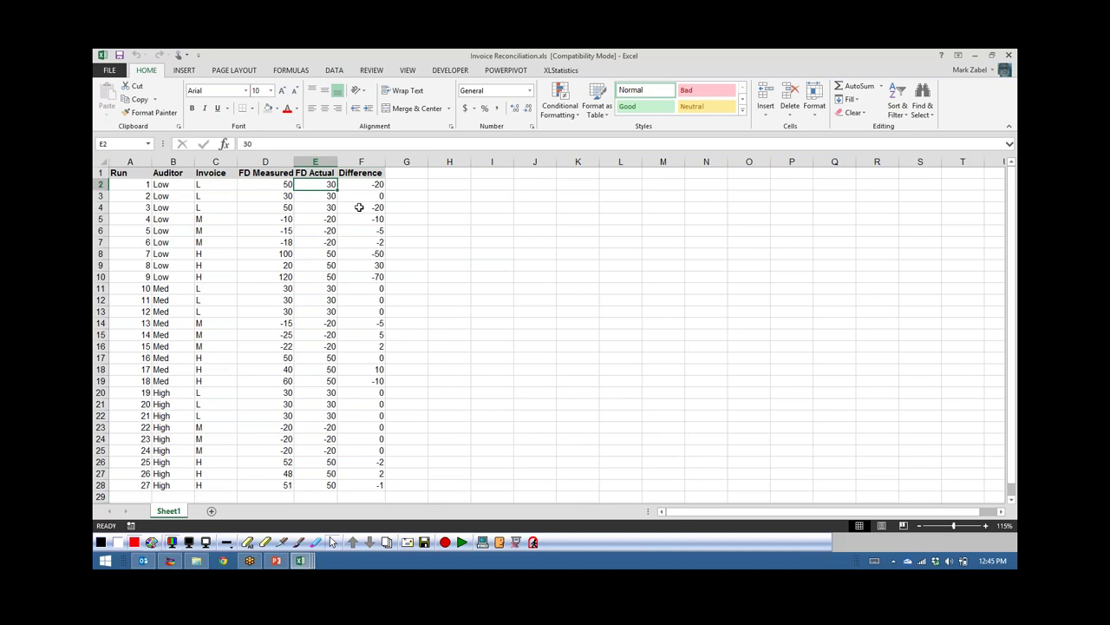
pyautogui.click(367, 185)
pyautogui.click(369, 206)
pyautogui.click(366, 230)
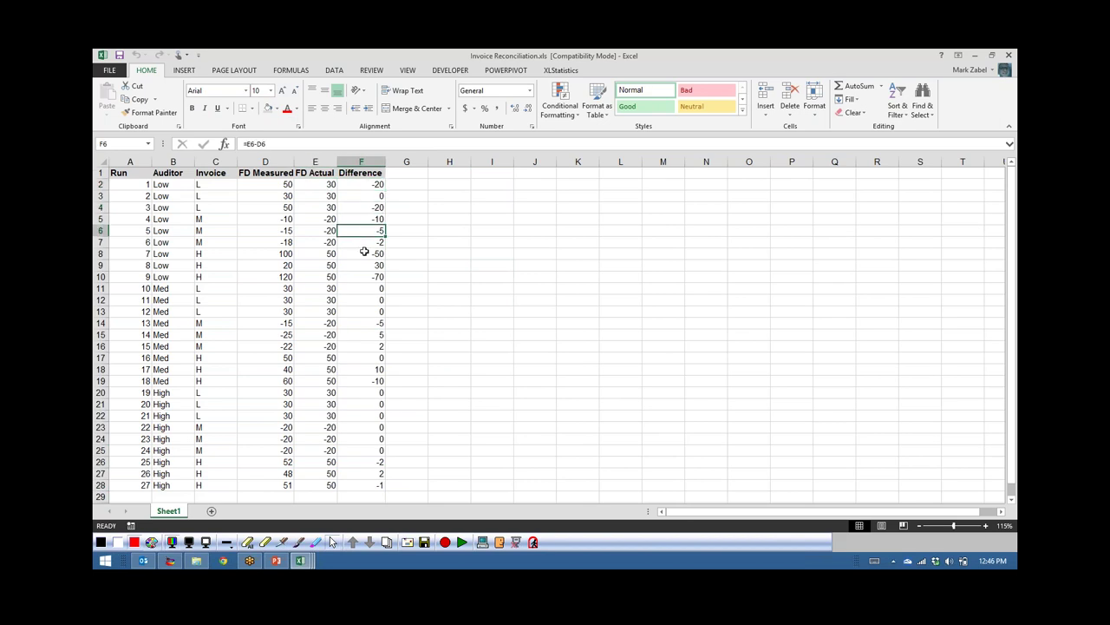
pyautogui.click(364, 252)
pyautogui.click(366, 276)
pyautogui.click(366, 334)
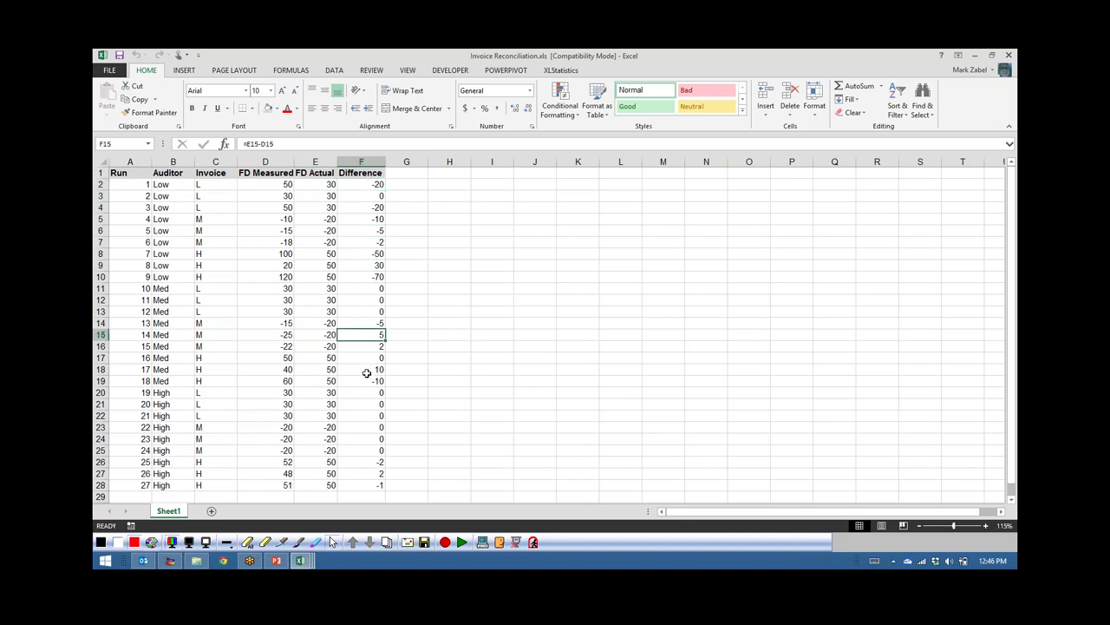
pyautogui.click(367, 403)
pyautogui.doubleClick(367, 403)
pyautogui.click(448, 393)
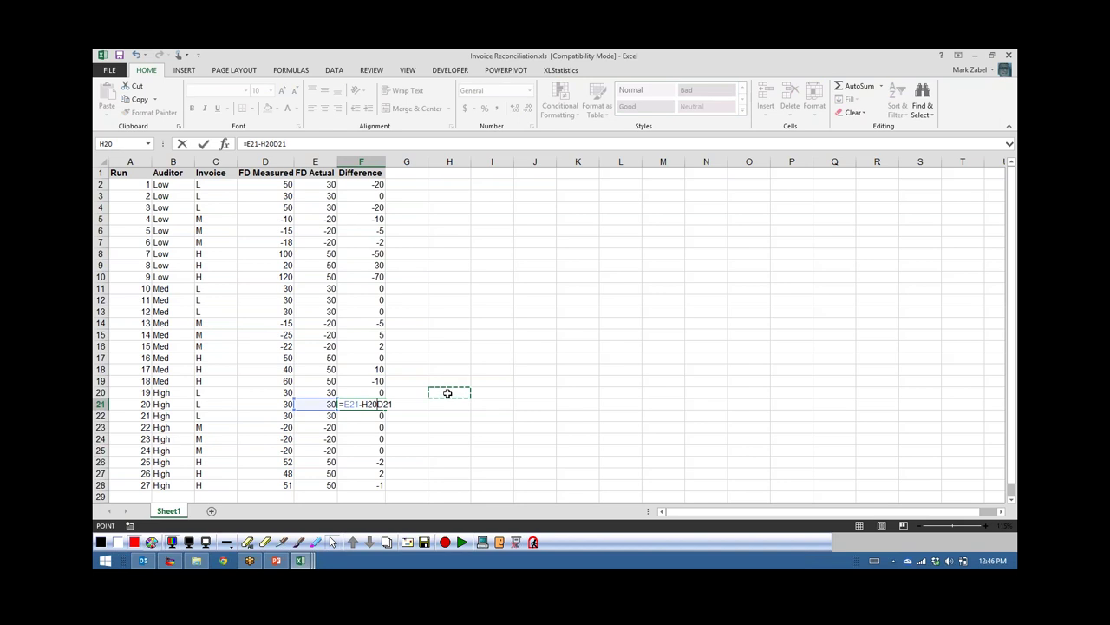
pyautogui.press('Escape')
pyautogui.click(473, 298)
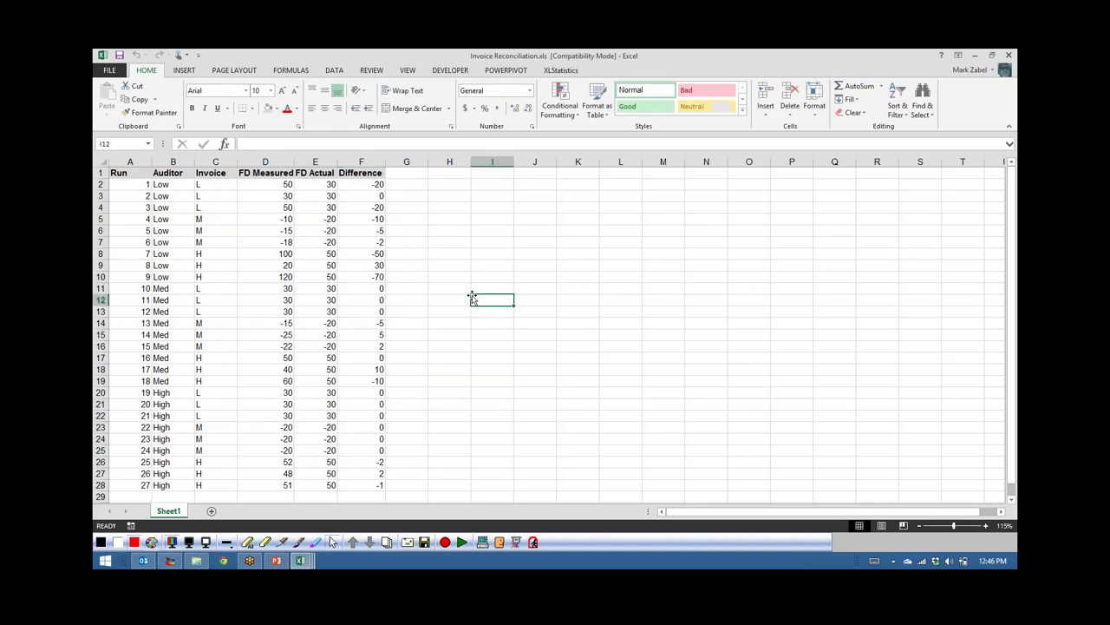
# - Run the XLStatistics 1Num analysis on the Difference column of the invoice reconciliation data
pyautogui.click(370, 160)
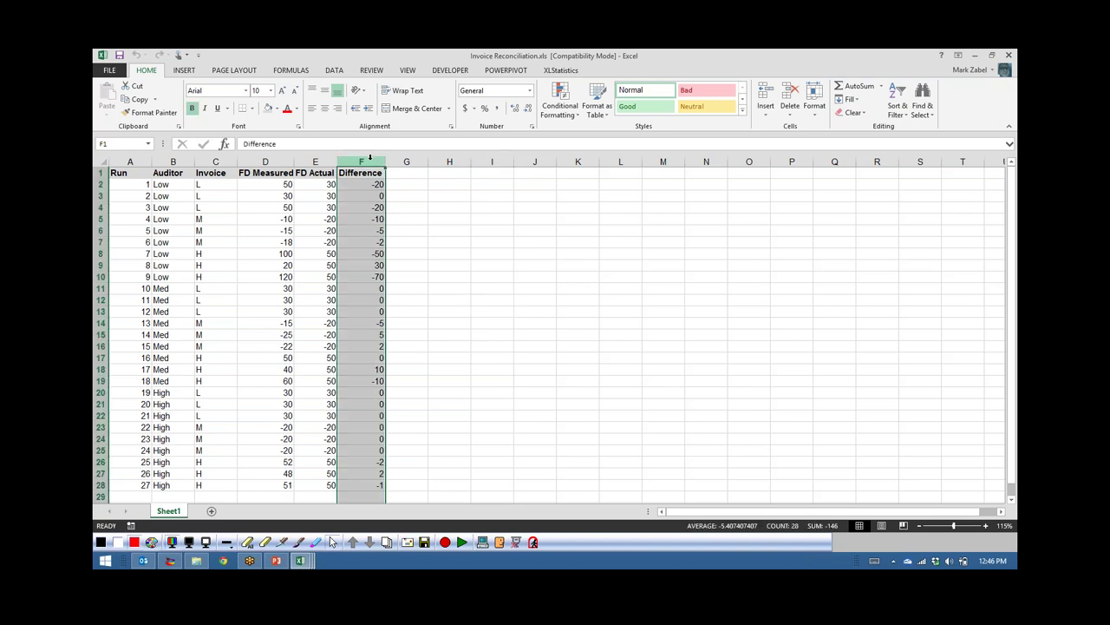
pyautogui.click(556, 71)
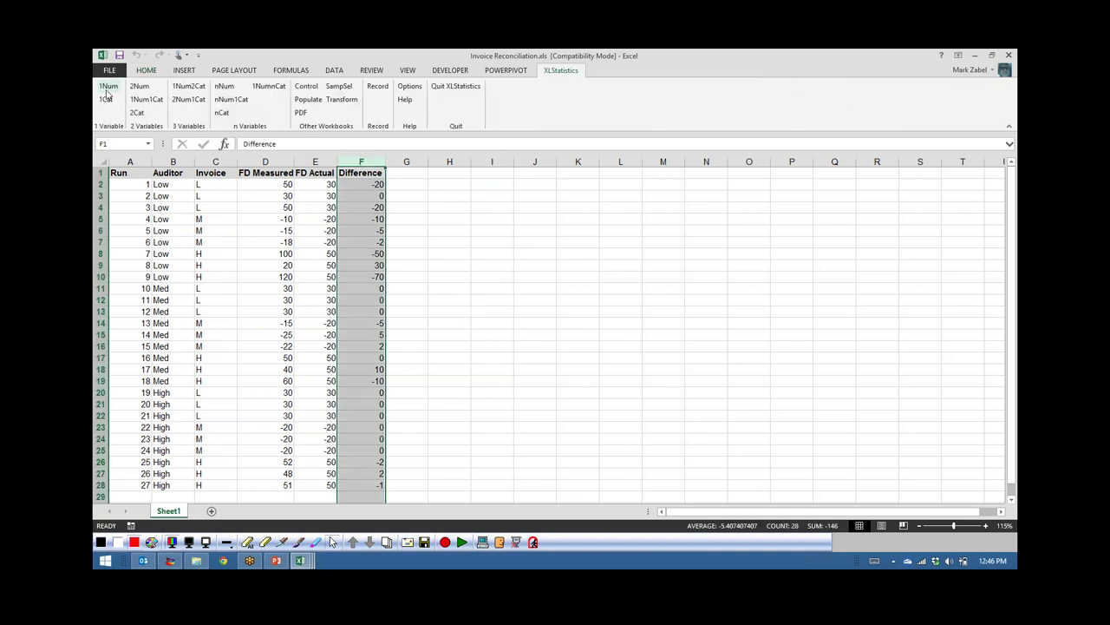
pyautogui.click(331, 542)
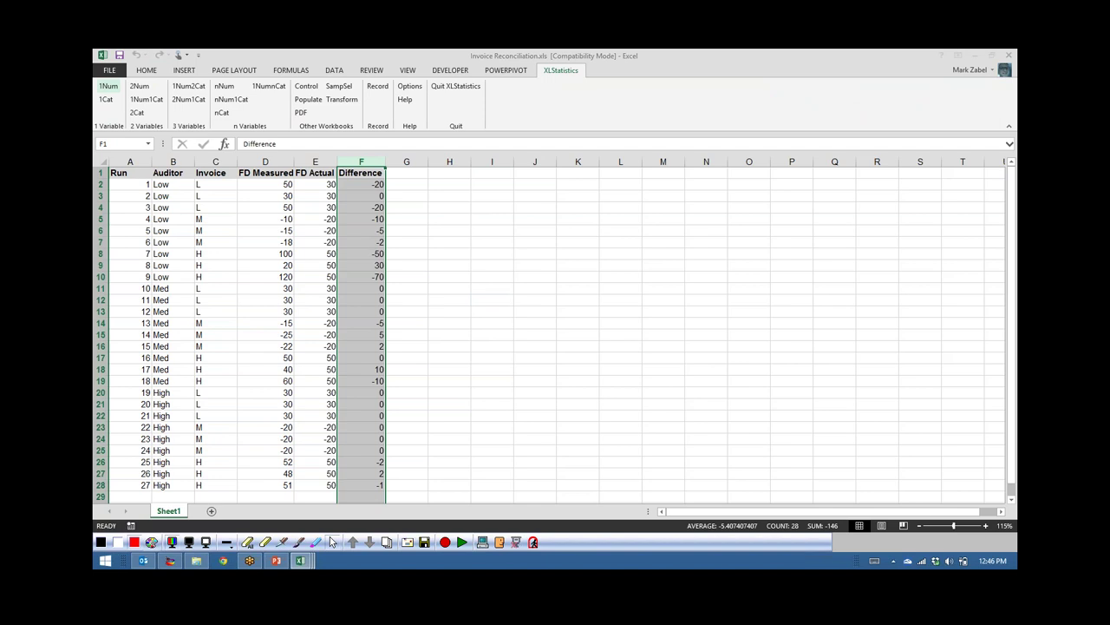
pyautogui.click(108, 85)
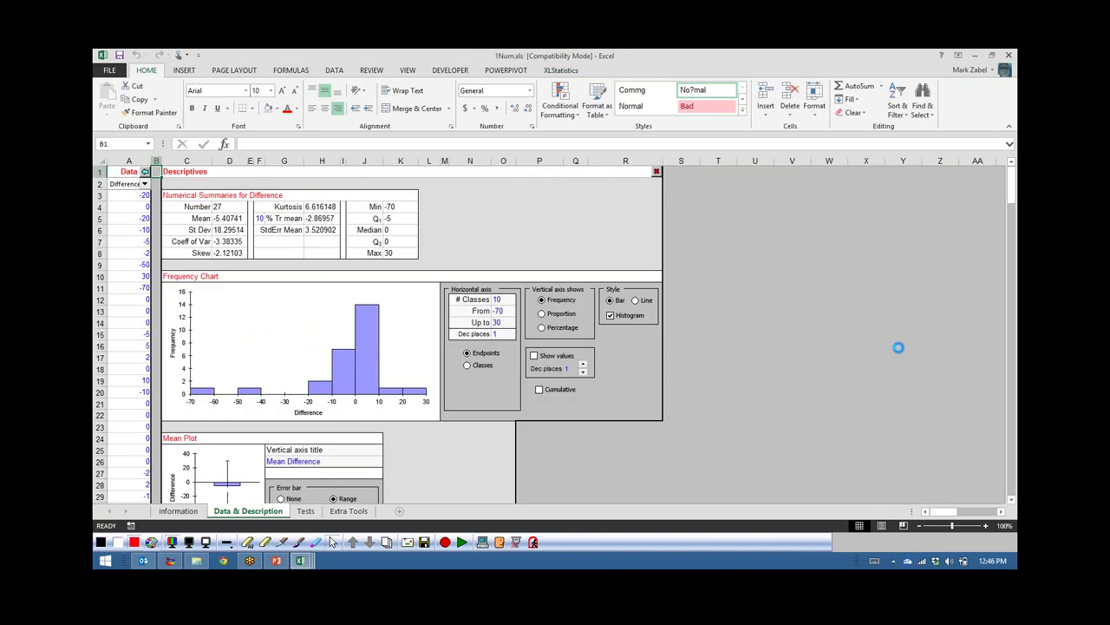
# - Set the error bar of the Mean Plot for Difference to ± 2 Stderr
pyautogui.scroll(-2, 621, 380)
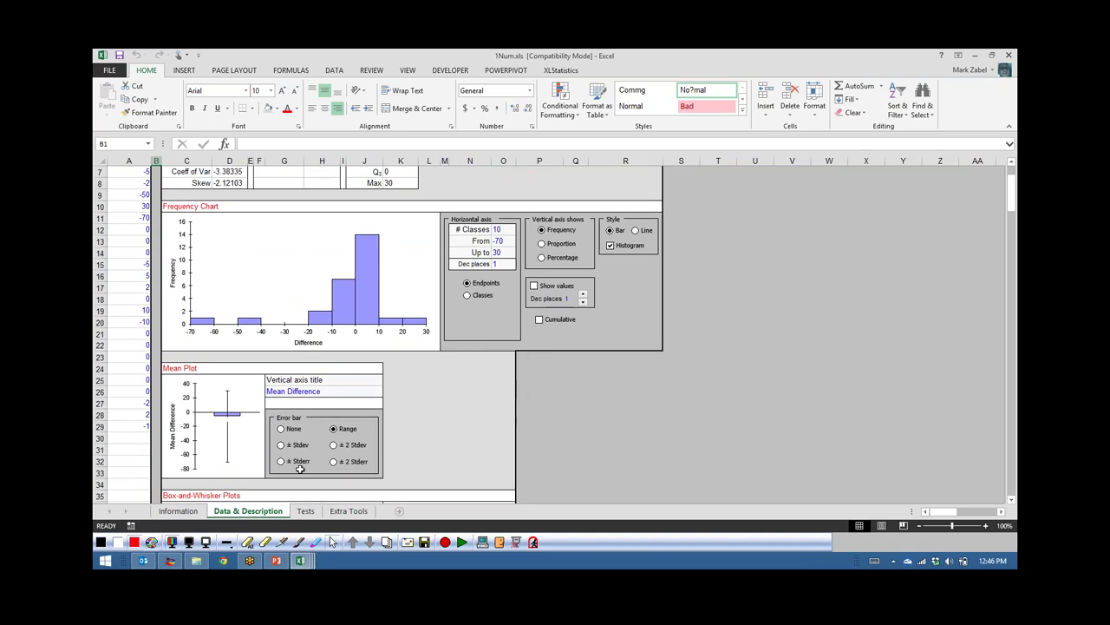
pyautogui.click(334, 462)
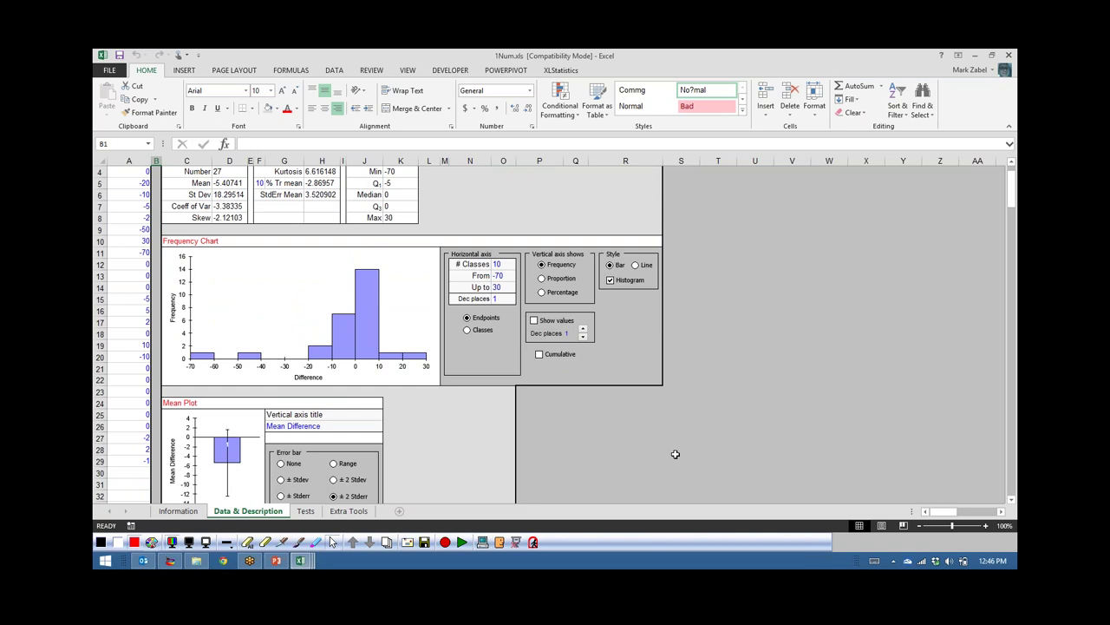
# - Examine the mean and standard deviation of Difference, the mean plot, and the confidence interval limits for the mean on the Tests sheet
pyautogui.scroll(1, 674, 453)
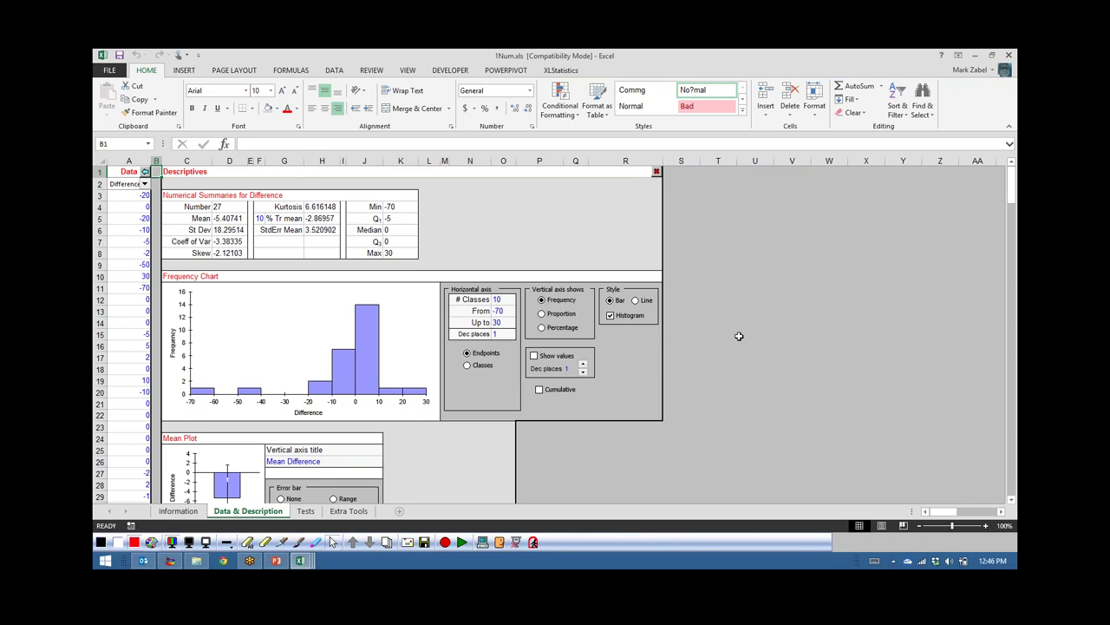
pyautogui.click(221, 219)
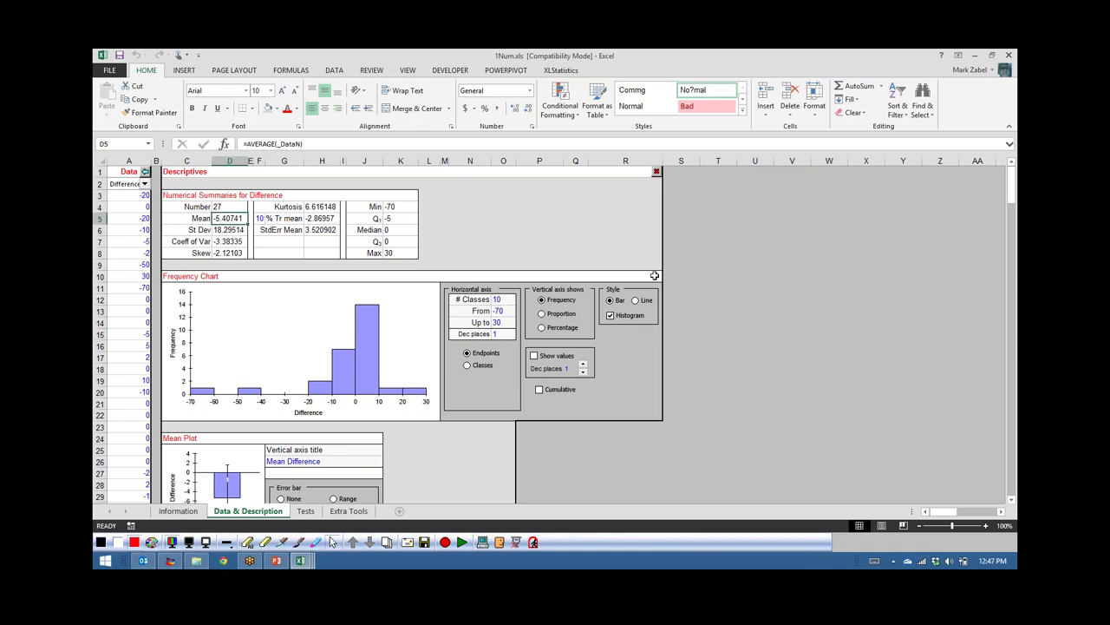
pyautogui.click(220, 232)
pyautogui.click(228, 222)
pyautogui.scroll(-3, 792, 457)
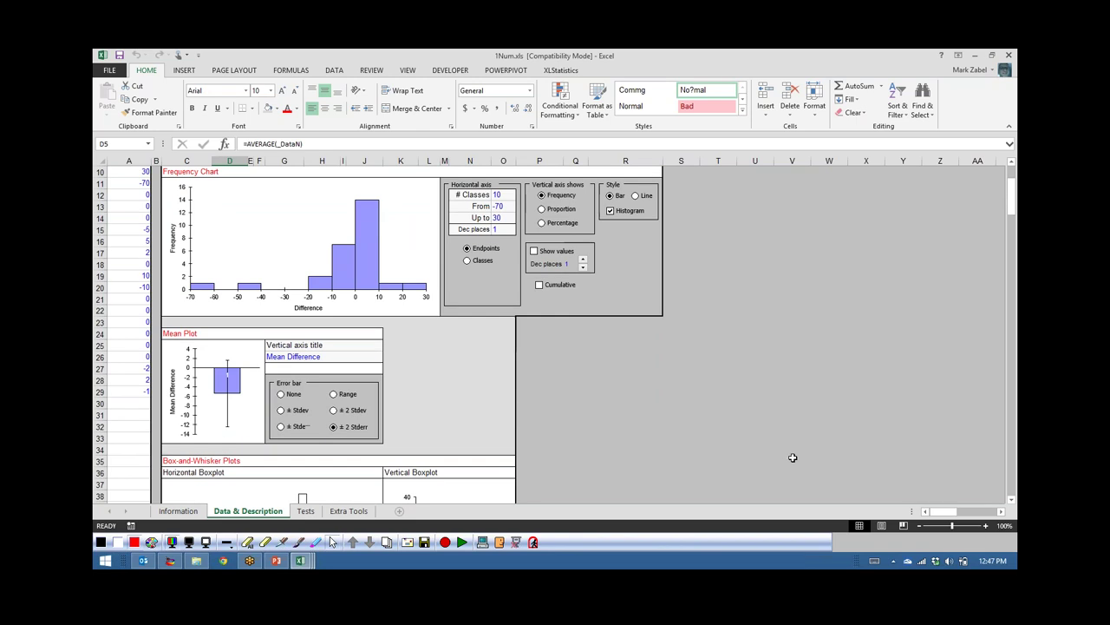
pyautogui.click(304, 512)
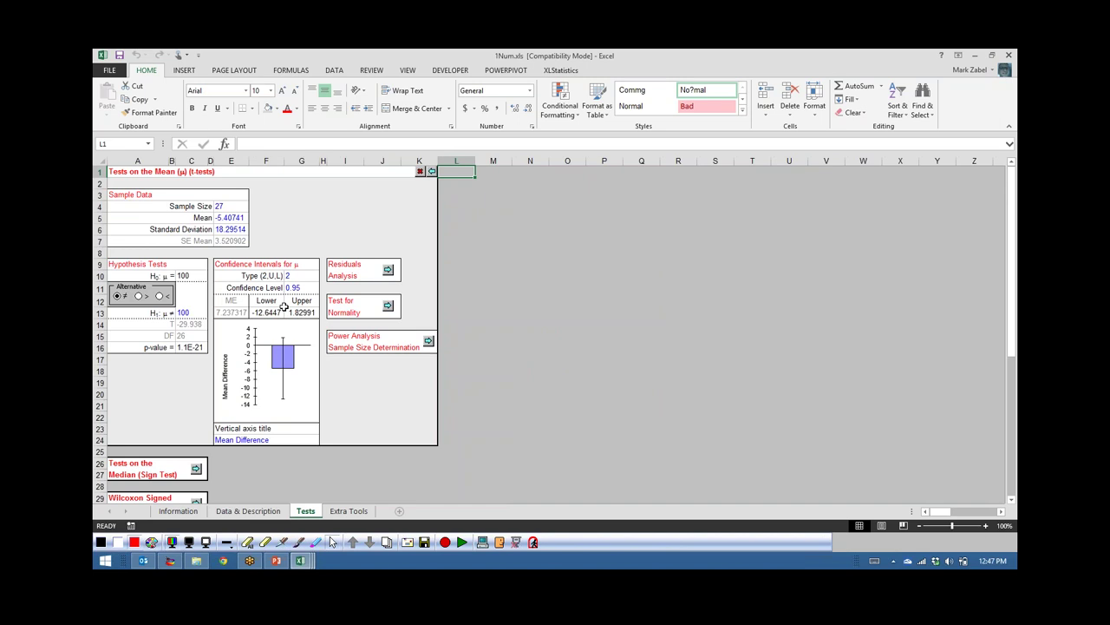
pyautogui.moveTo(282, 312); pyautogui.dragTo(300, 312)
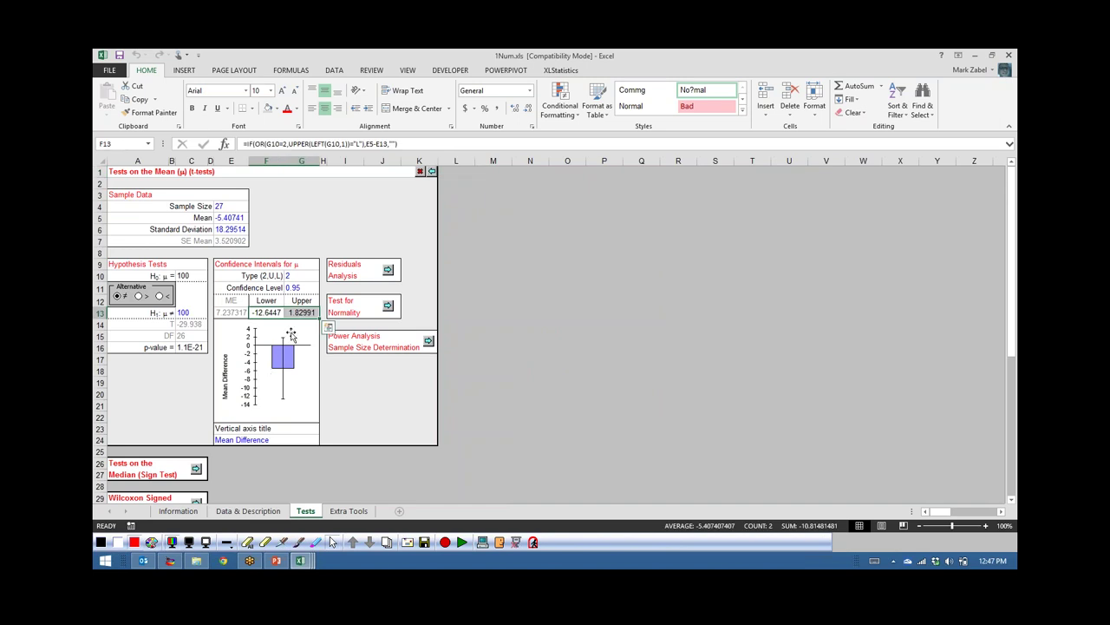
pyautogui.moveTo(257, 312); pyautogui.dragTo(295, 313)
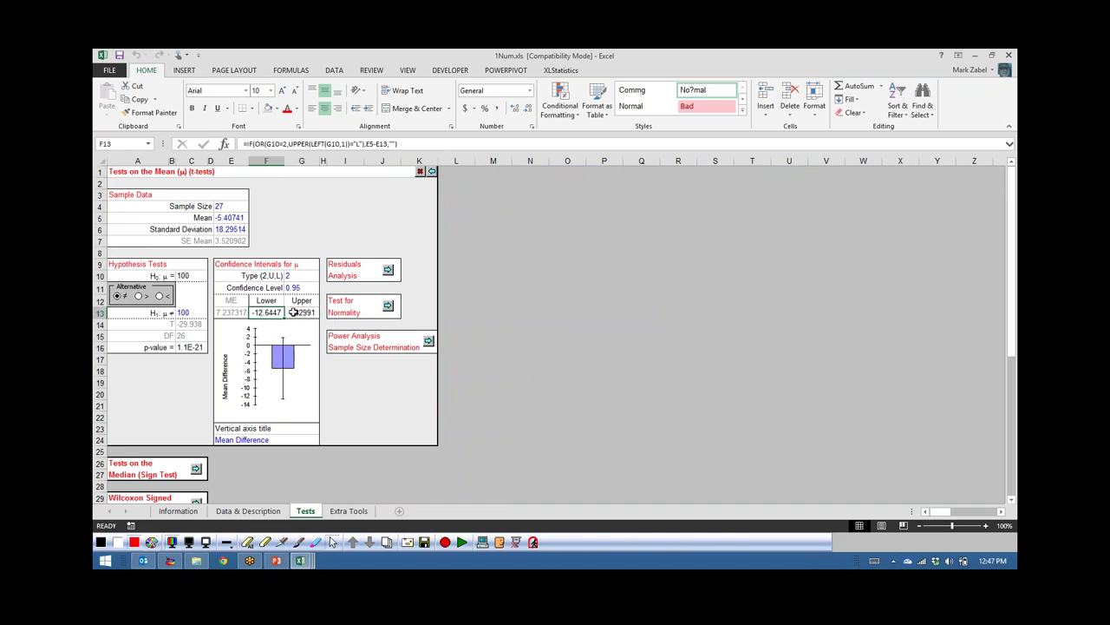
pyautogui.click(294, 312)
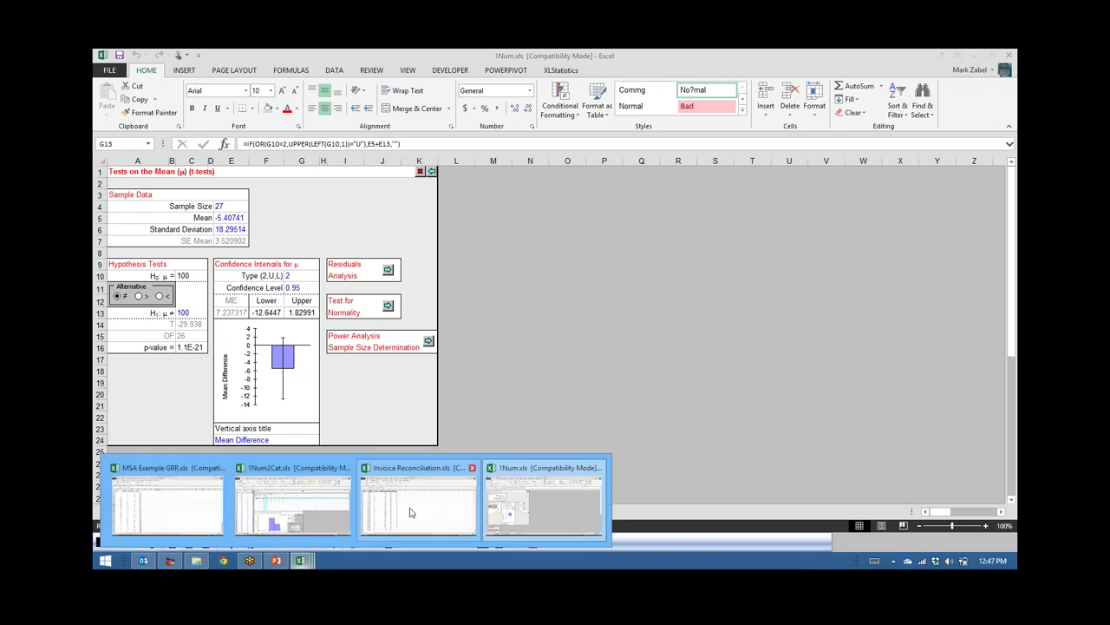
# - Return to the Data & Description sheet and examine the outlying bars in the frequency chart of Difference
pyautogui.click(182, 511)
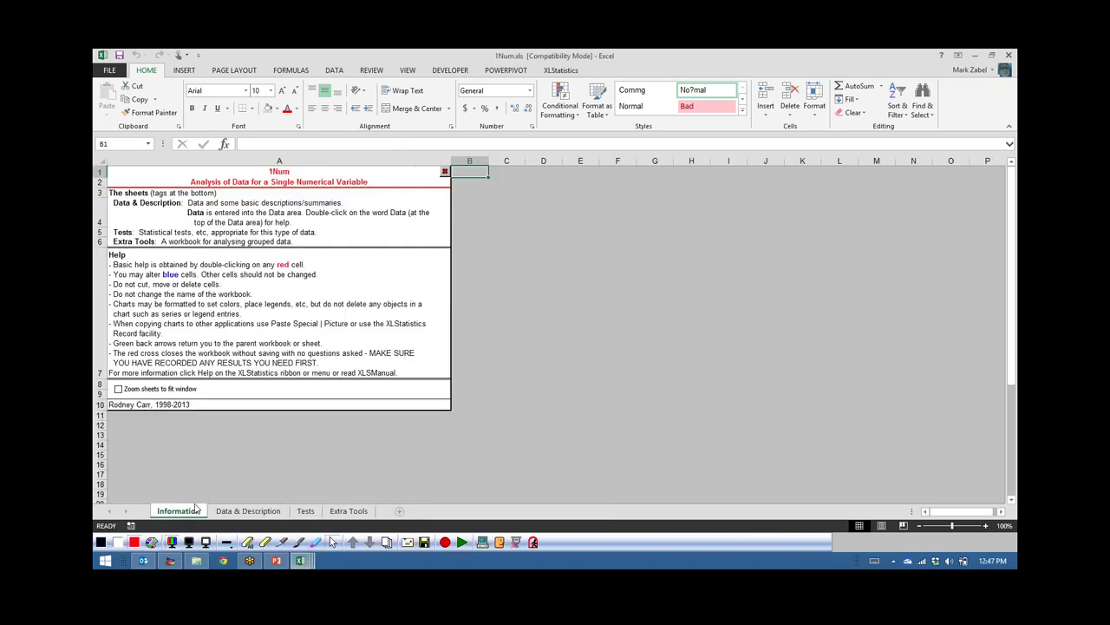
pyautogui.click(260, 511)
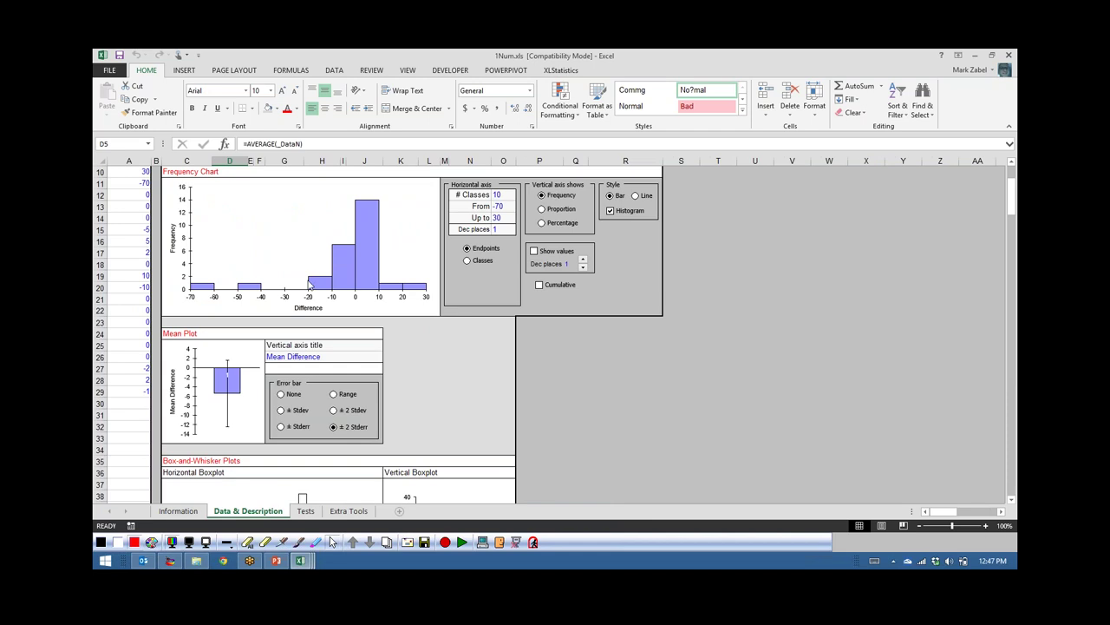
pyautogui.click(250, 293)
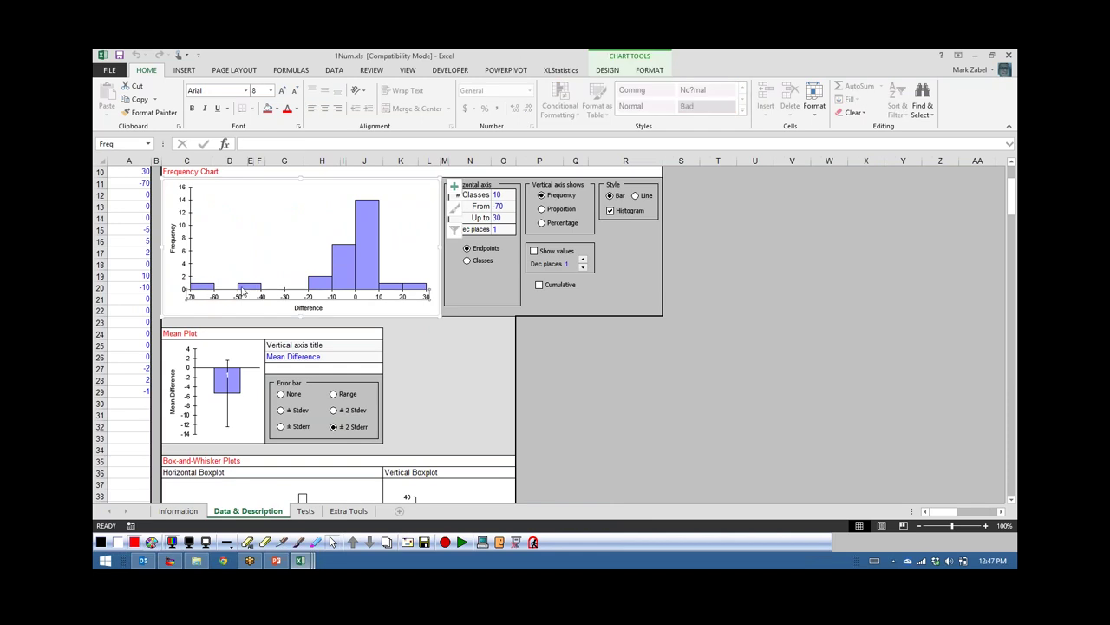
pyautogui.click(674, 345)
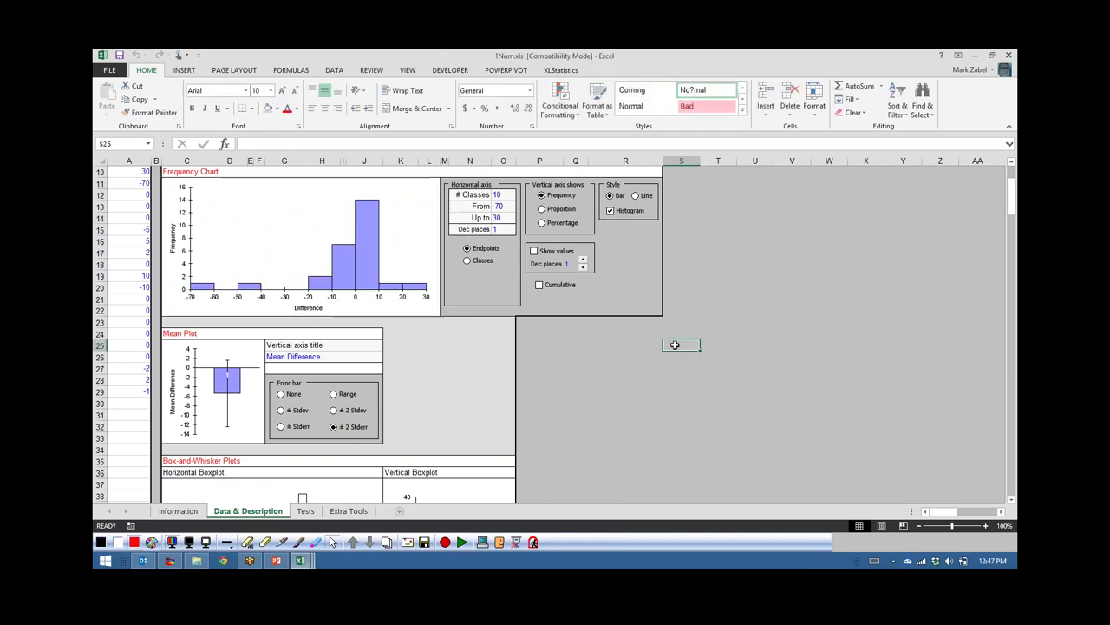
pyautogui.click(612, 404)
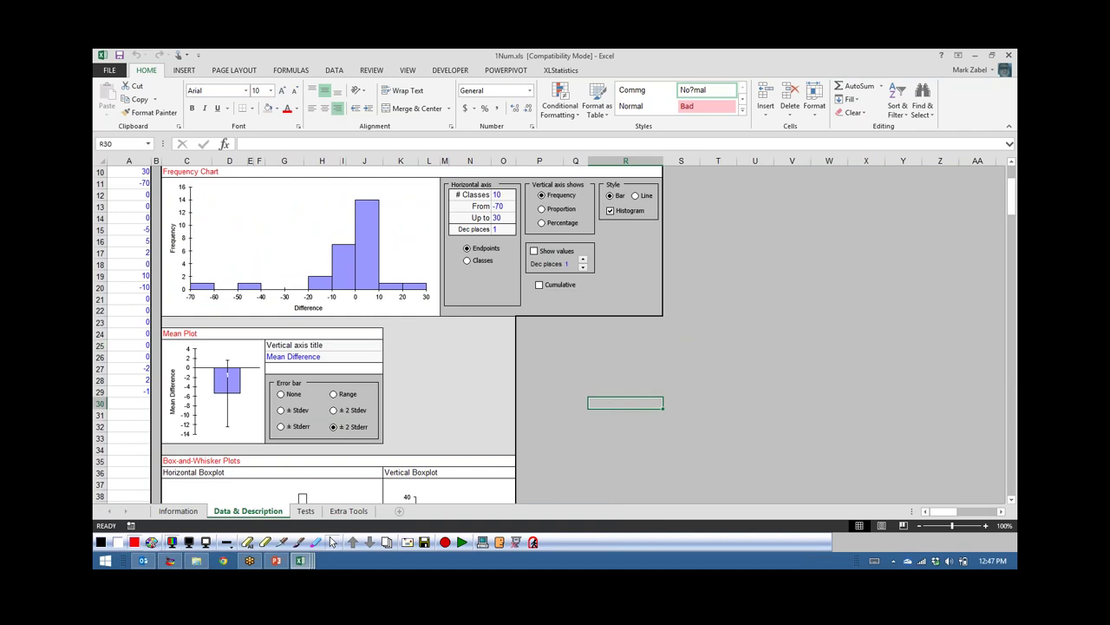
# - Run the 1Num2Cat analysis on columns A to F of Invoice Reconciliation.xls, replacing the existing data in the 1Num2Cat workbook
pyautogui.moveTo(299, 561)
pyautogui.click(416, 499)
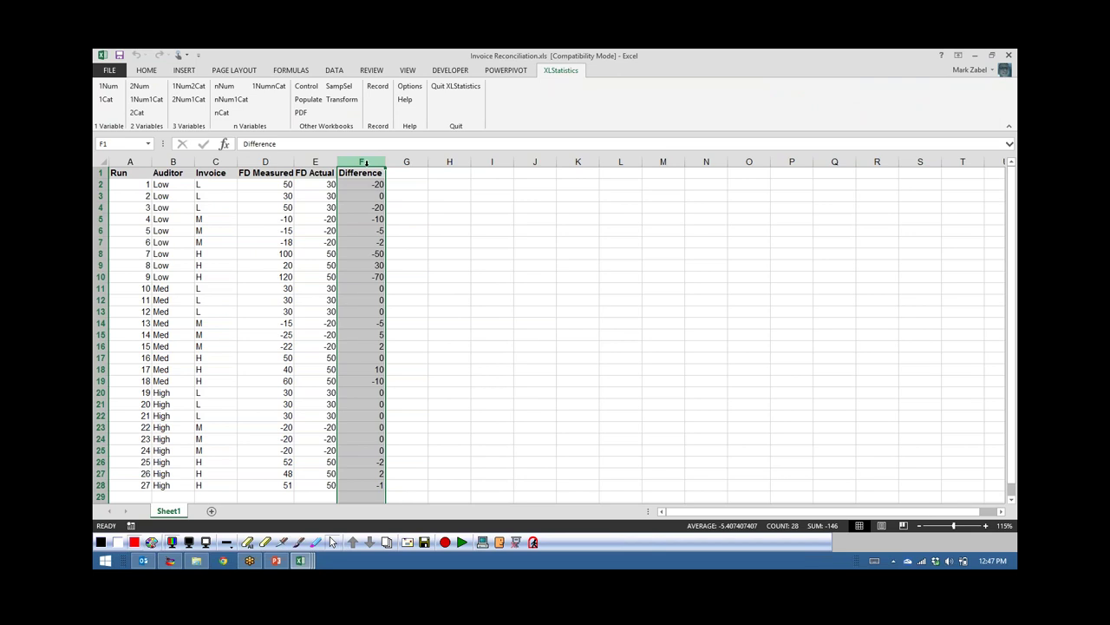
pyautogui.click(450, 230)
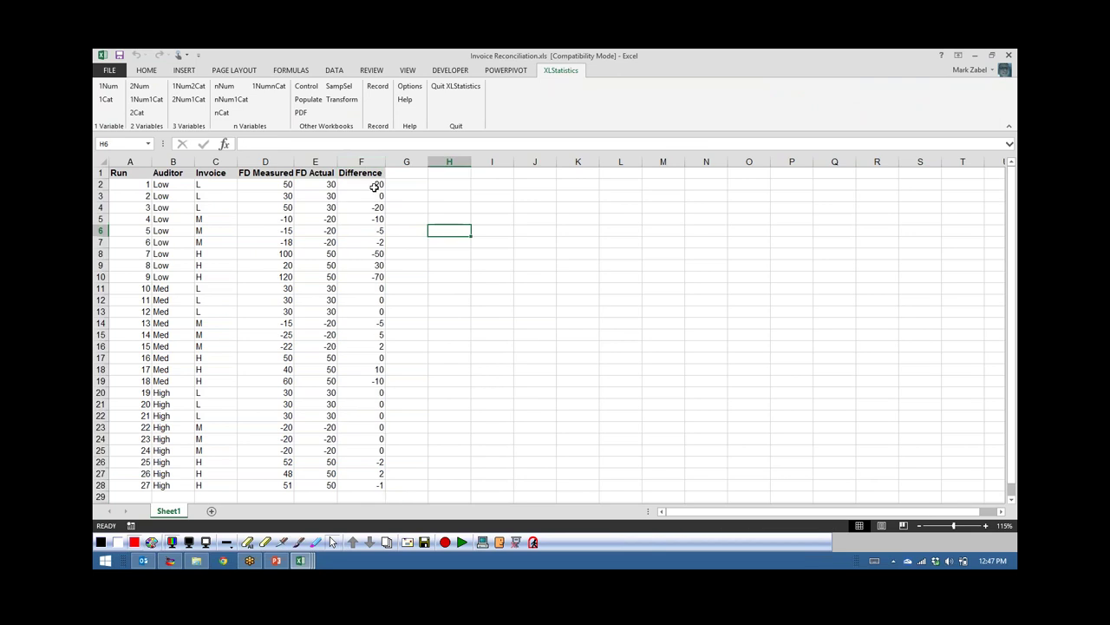
pyautogui.moveTo(367, 174); pyautogui.dragTo(347, 473)
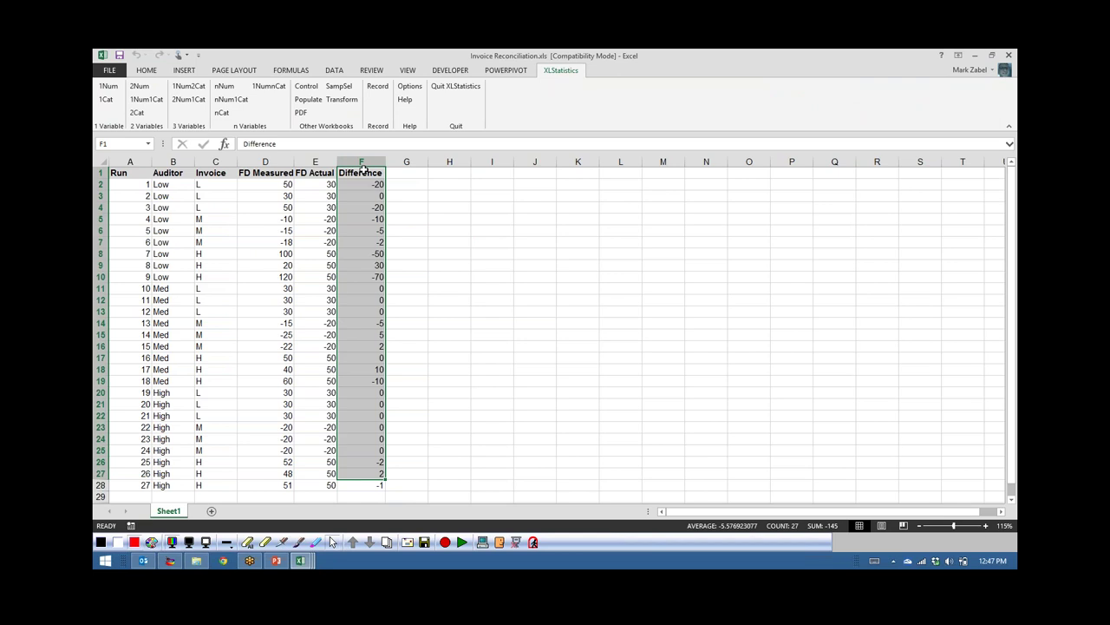
pyautogui.hotkey('shift', 'Down')
pyautogui.hotkey('shift', 'Left')
pyautogui.hotkey('shift', 'Left')
pyautogui.hotkey('shift', 'Left')
pyautogui.hotkey('shift', 'Left')
pyautogui.hotkey('shift', 'Left')
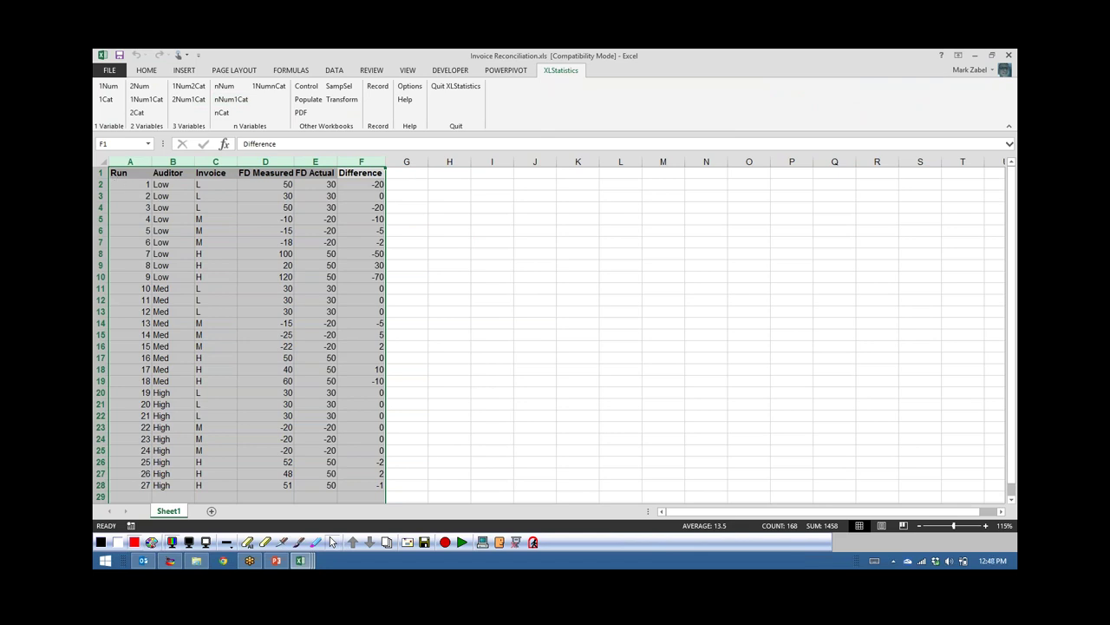
pyautogui.click(189, 87)
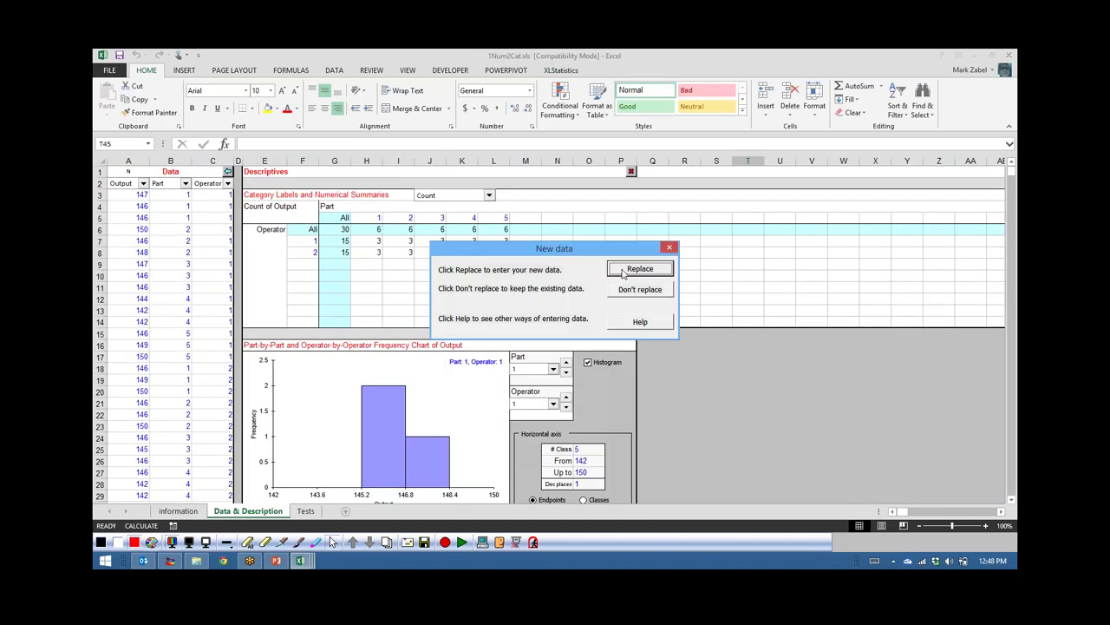
pyautogui.click(640, 270)
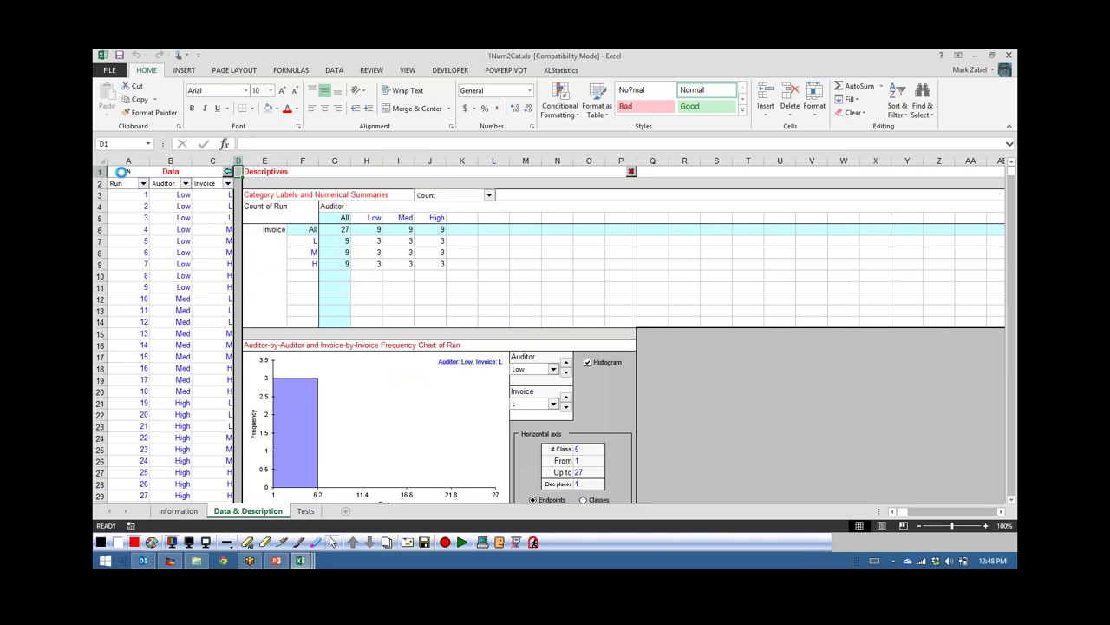
# - Choose Difference as the numerical variable of the 1Num2Cat analysis, with Auditor as the first category
pyautogui.click(128, 170)
pyautogui.click(142, 185)
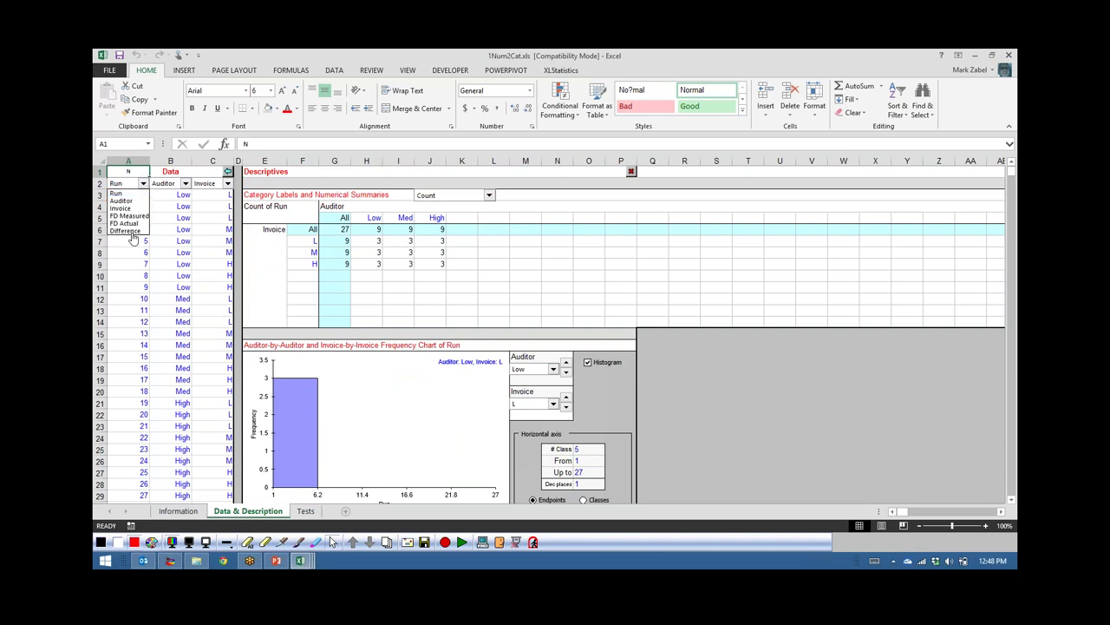
pyautogui.press('Escape')
pyautogui.click(143, 184)
pyautogui.click(119, 232)
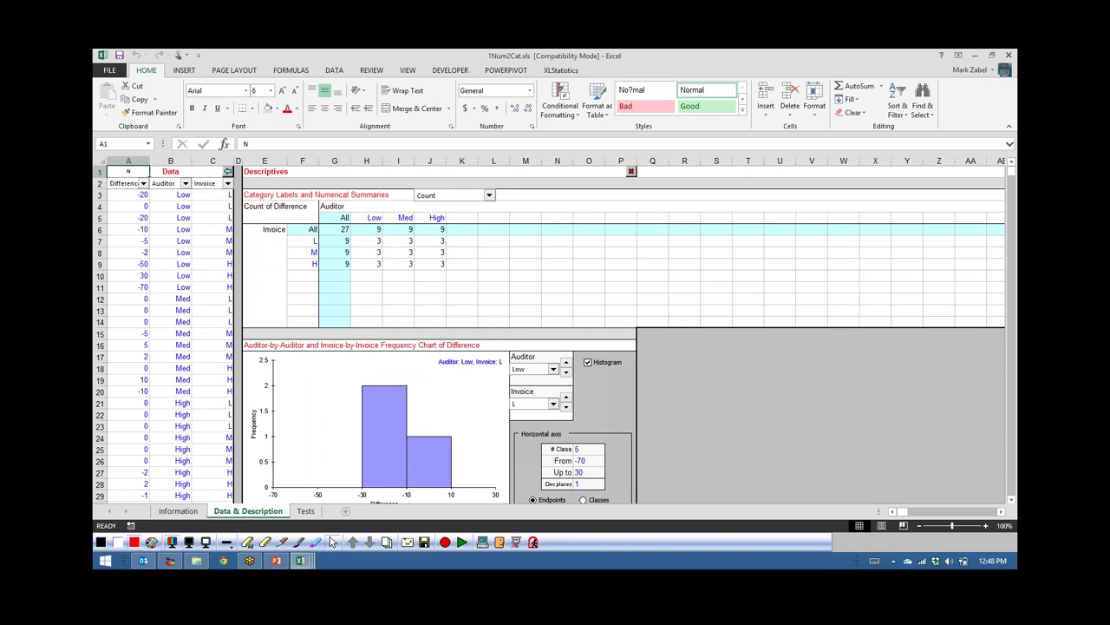
pyautogui.click(185, 184)
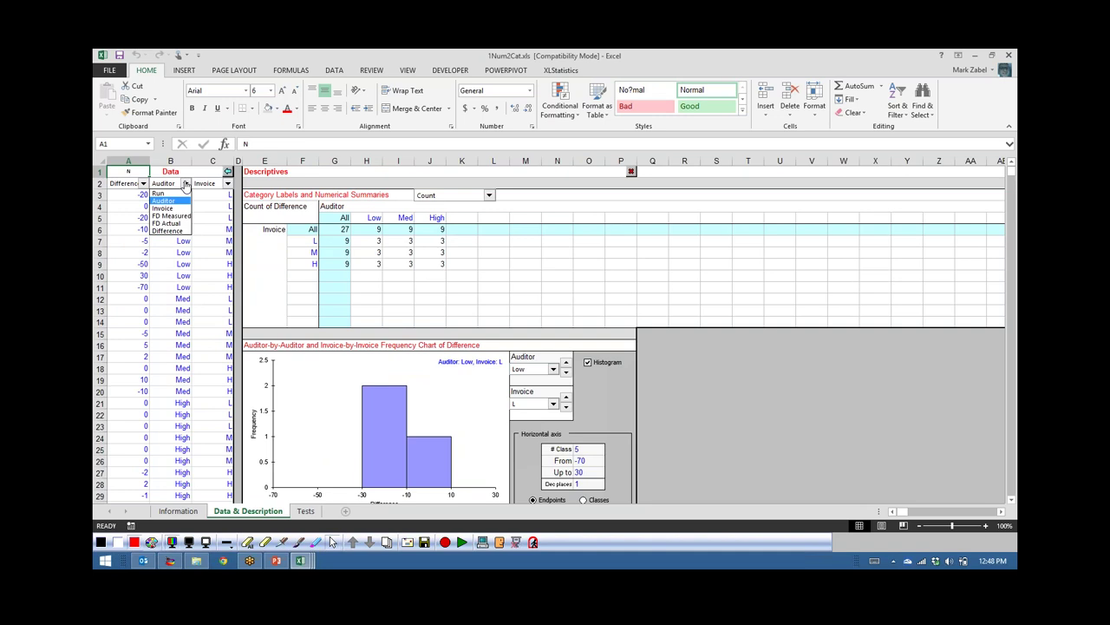
pyautogui.click(176, 204)
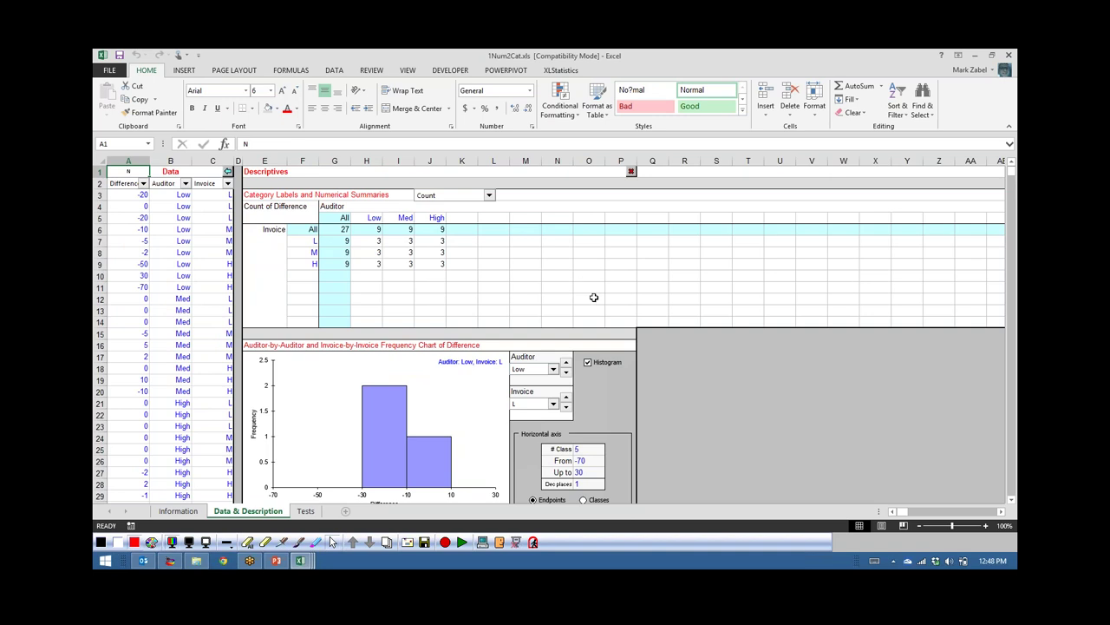
# - Review the counts by auditor and invoice type, and examine the plot of mean Difference with error bars for each combination
pyautogui.scroll(-2, 709, 365)
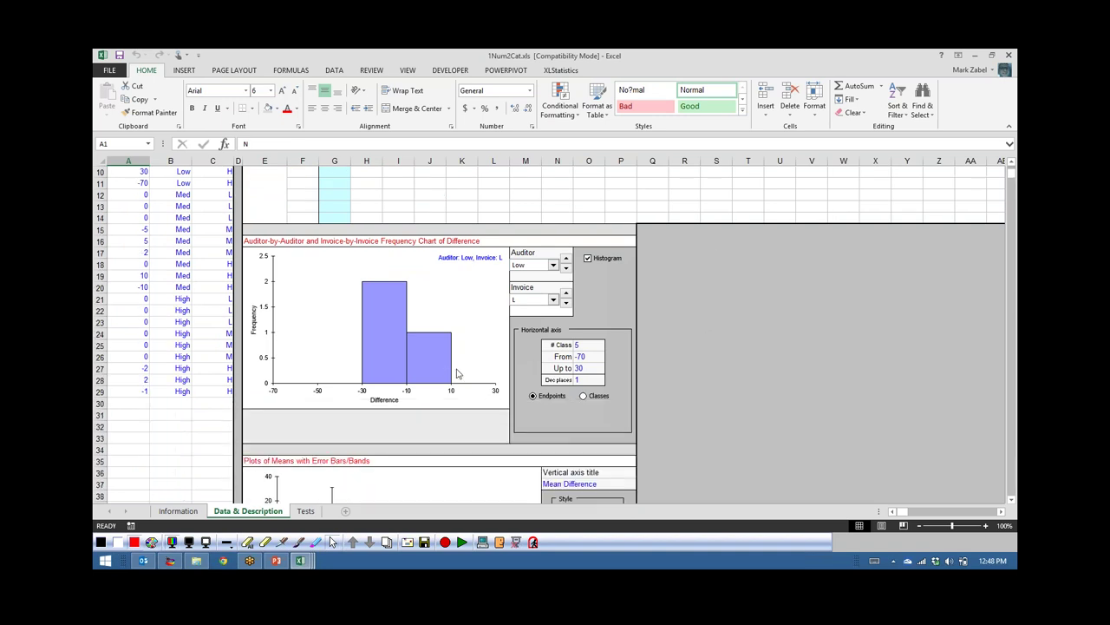
pyautogui.scroll(3, 456, 369)
pyautogui.click(375, 241)
pyautogui.moveTo(412, 239); pyautogui.dragTo(442, 264)
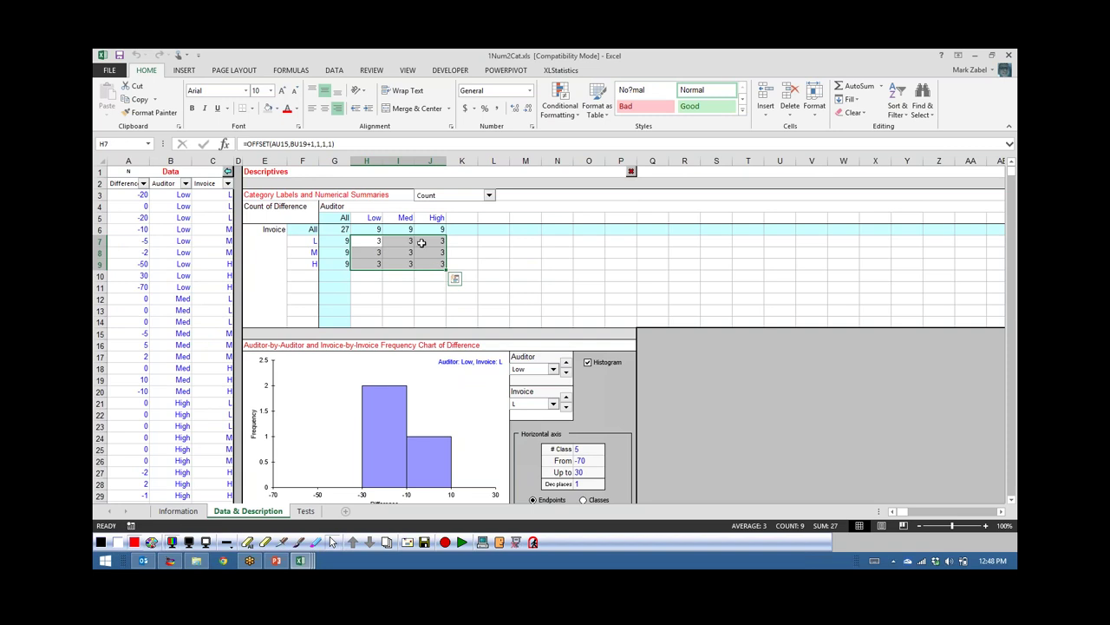
pyautogui.scroll(-7, 684, 416)
pyautogui.scroll(-3, 684, 418)
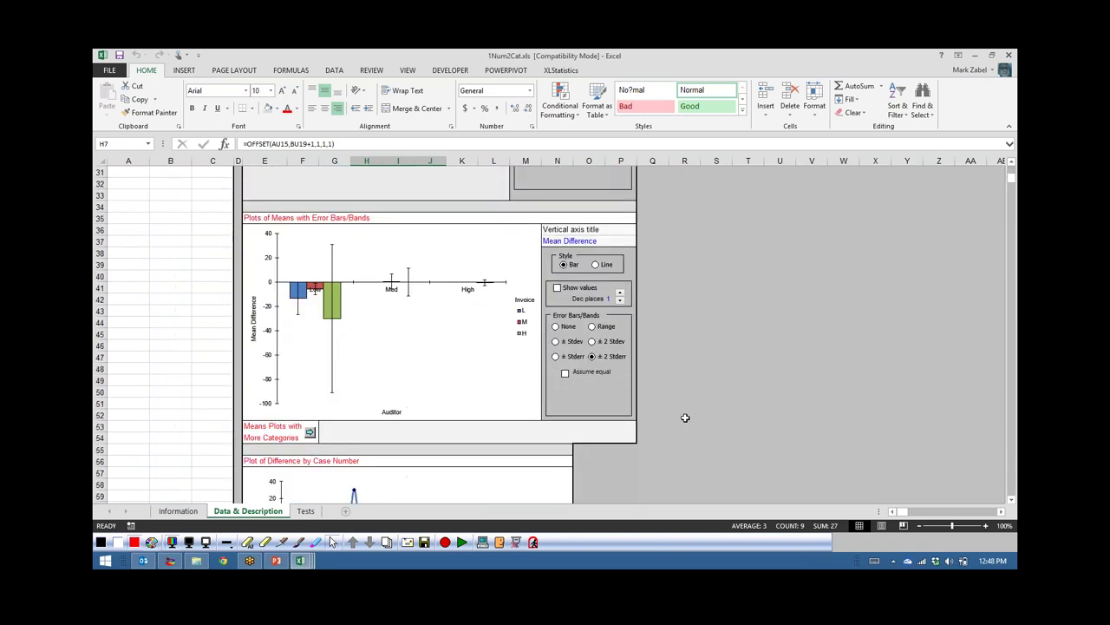
pyautogui.scroll(1, 742, 399)
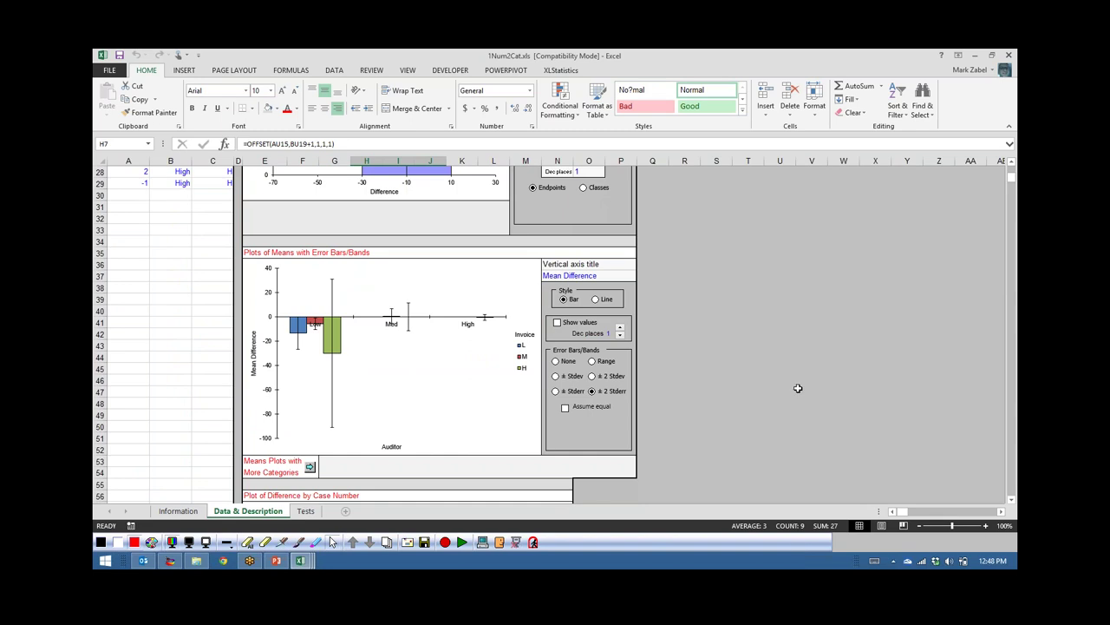
pyautogui.scroll(1, 823, 403)
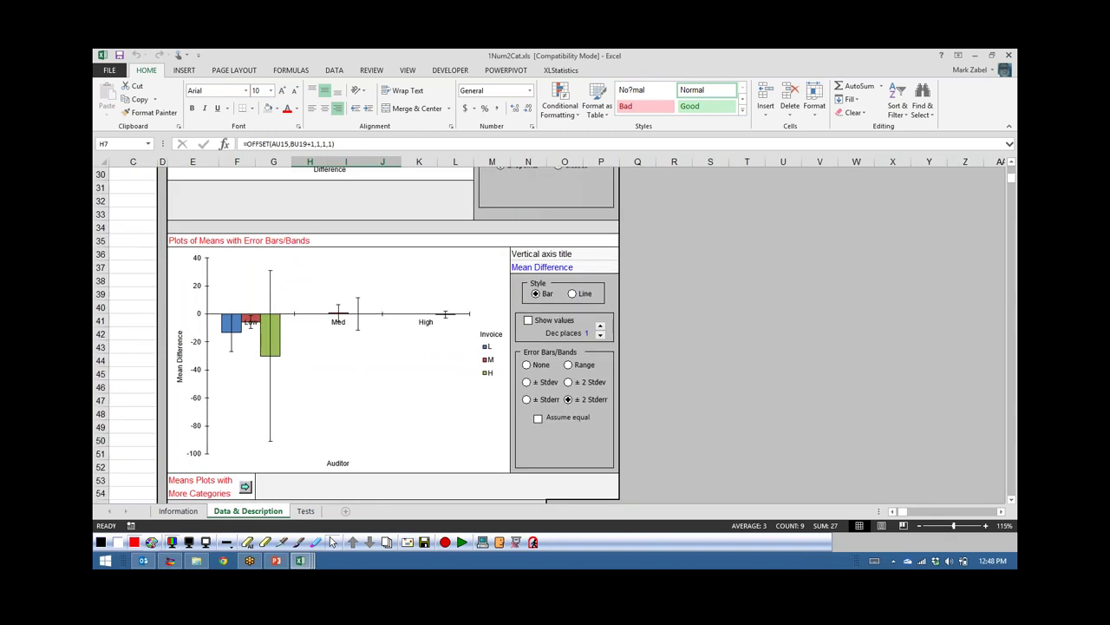
# - Remove the error bars from the plot of mean Difference by setting Error Bars/Bands to None
pyautogui.scroll(-1, 815, 399)
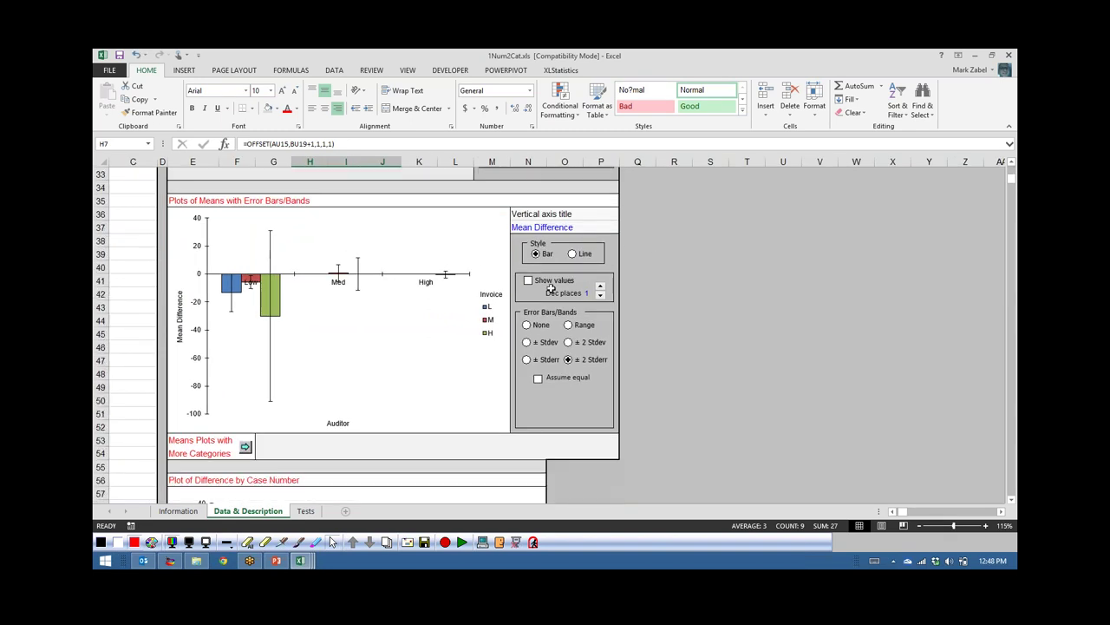
pyautogui.click(526, 326)
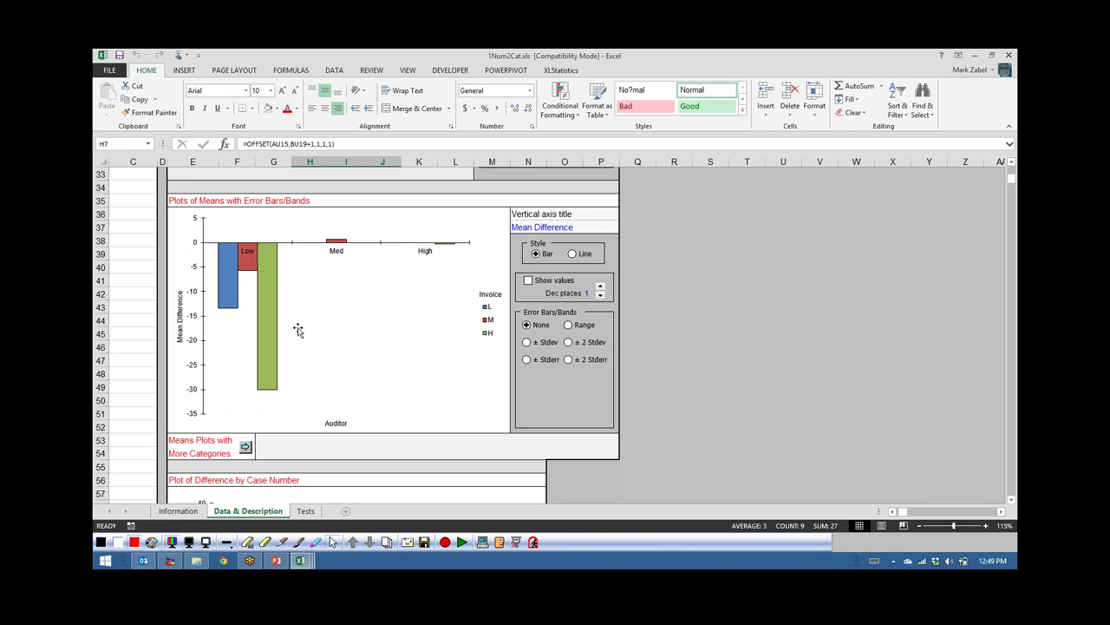
# - With the red annotation pen, circle the Low, Med and High auditor bar groups and mark the Low auditor's invoice L bar
pyautogui.moveTo(272, 325)
pyautogui.click(299, 542)
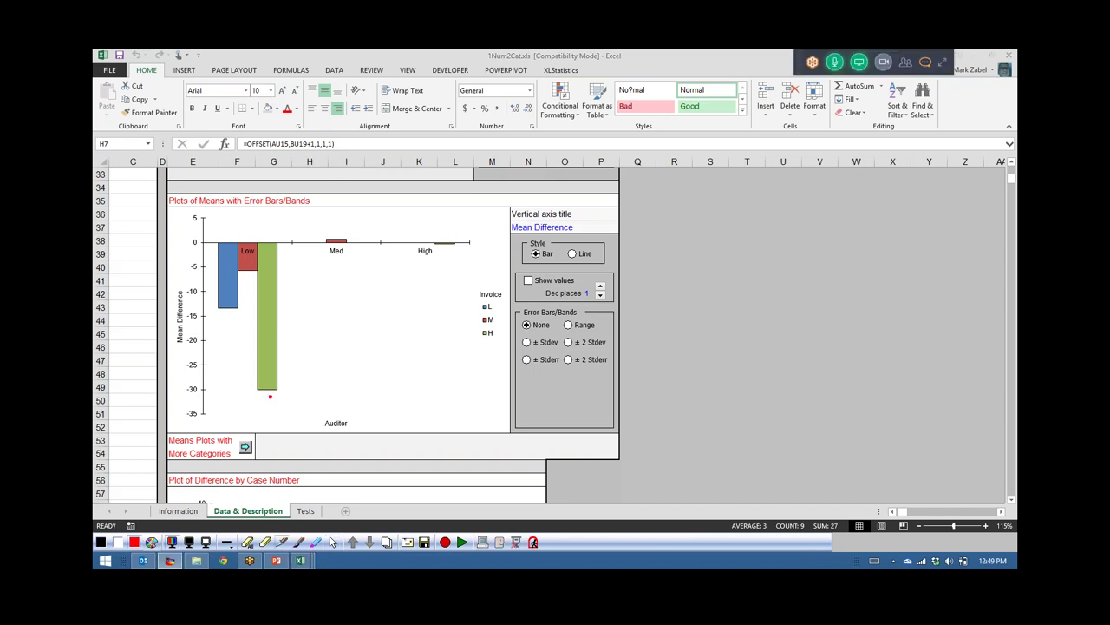
pyautogui.moveTo(232, 217)
pyautogui.mouseDown()
pyautogui.moveTo(211, 238)
pyautogui.moveTo(199, 345)
pyautogui.moveTo(249, 411)
pyautogui.moveTo(296, 335)
pyautogui.moveTo(295, 251)
pyautogui.moveTo(216, 219)
pyautogui.mouseUp()
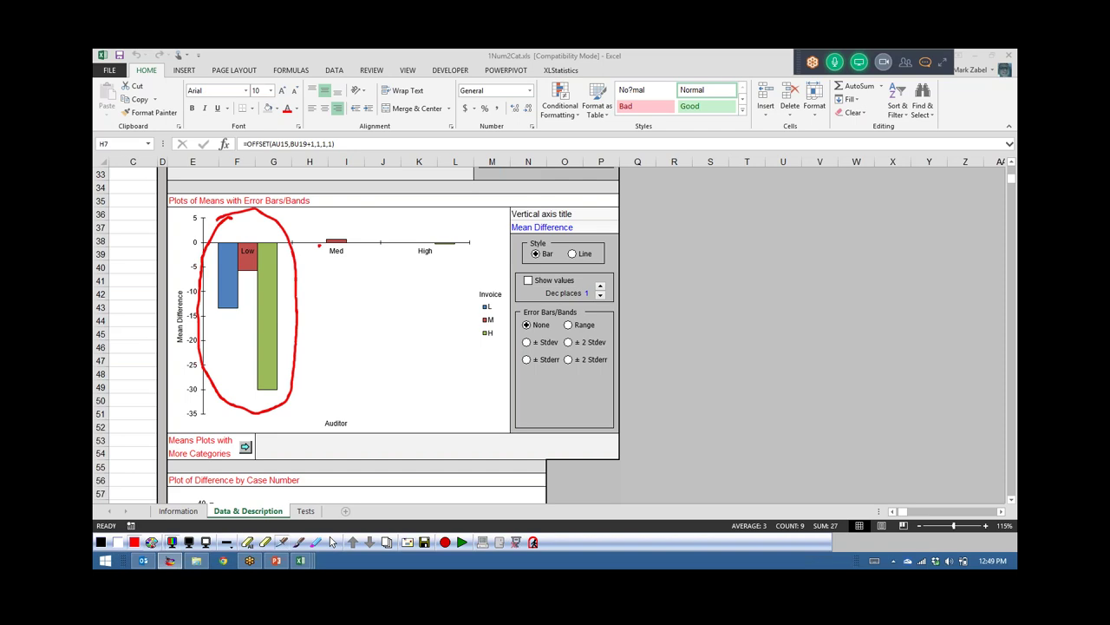
pyautogui.moveTo(340, 230)
pyautogui.mouseDown()
pyautogui.moveTo(314, 243)
pyautogui.moveTo(351, 231)
pyautogui.mouseUp()
pyautogui.moveTo(449, 230)
pyautogui.mouseDown()
pyautogui.moveTo(425, 234)
pyautogui.moveTo(461, 229)
pyautogui.mouseUp()
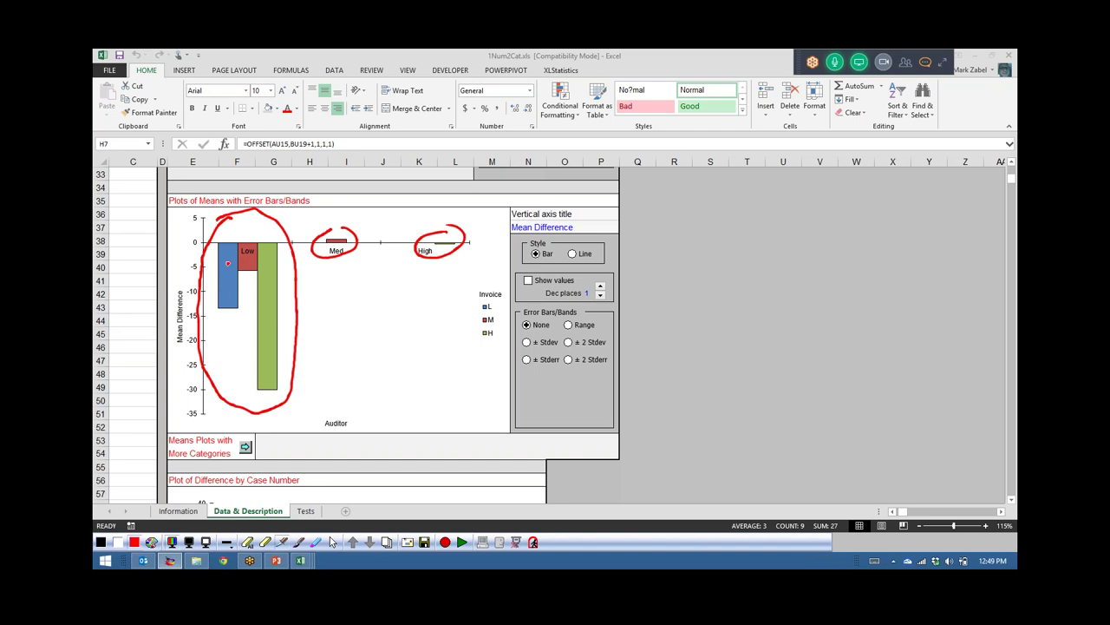
pyautogui.moveTo(228, 263); pyautogui.dragTo(231, 285)
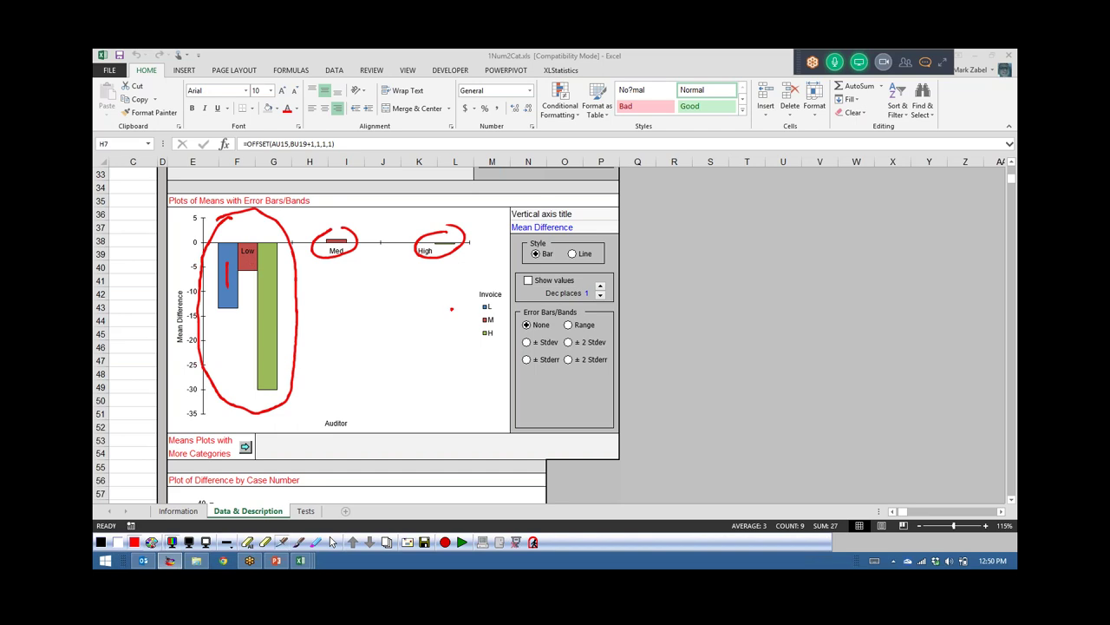